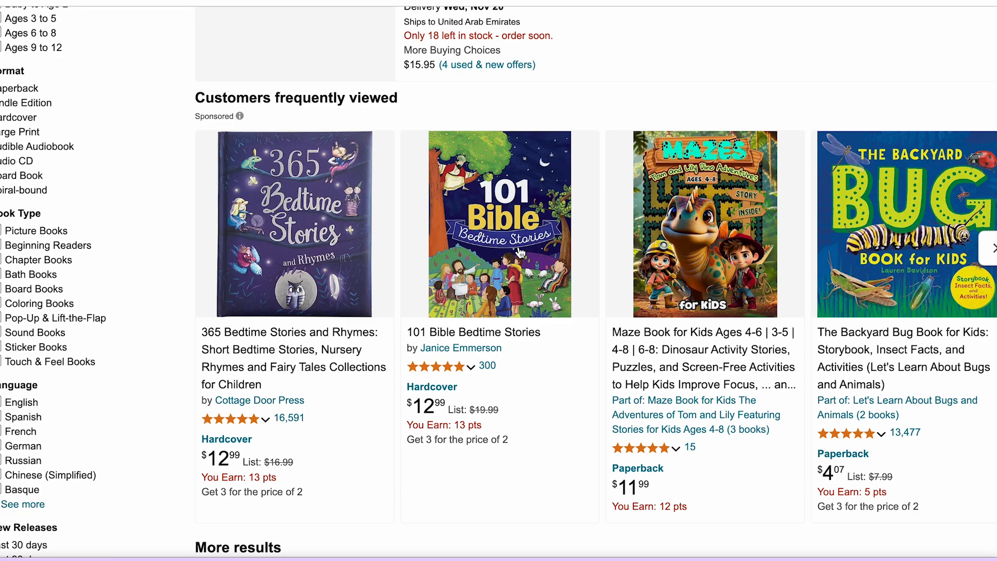
# Browse the Amazon book results for "storybook for kids" and check how many results there are.
pyautogui.scroll(-10, 520, 253)
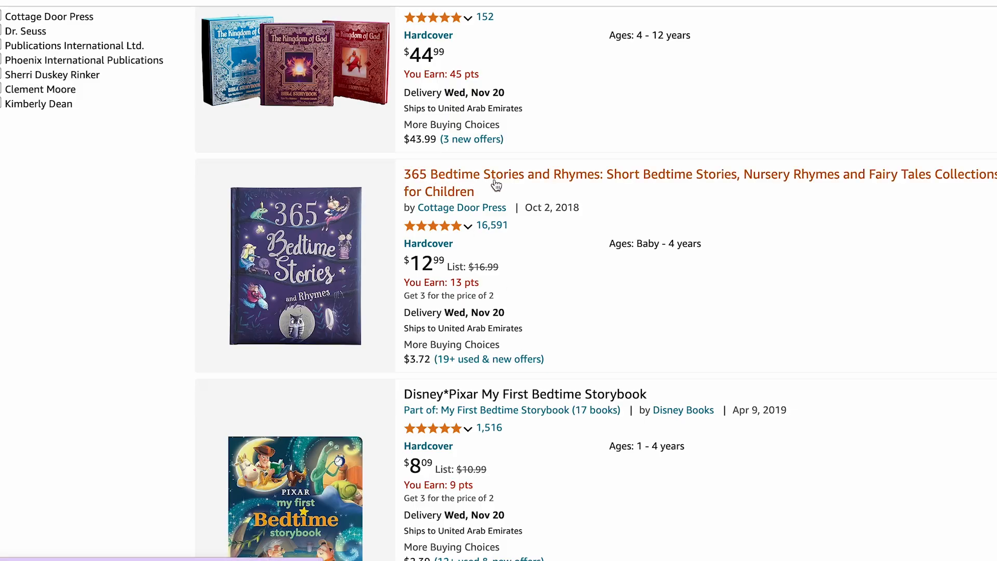
pyautogui.scroll(-15, 538, 185)
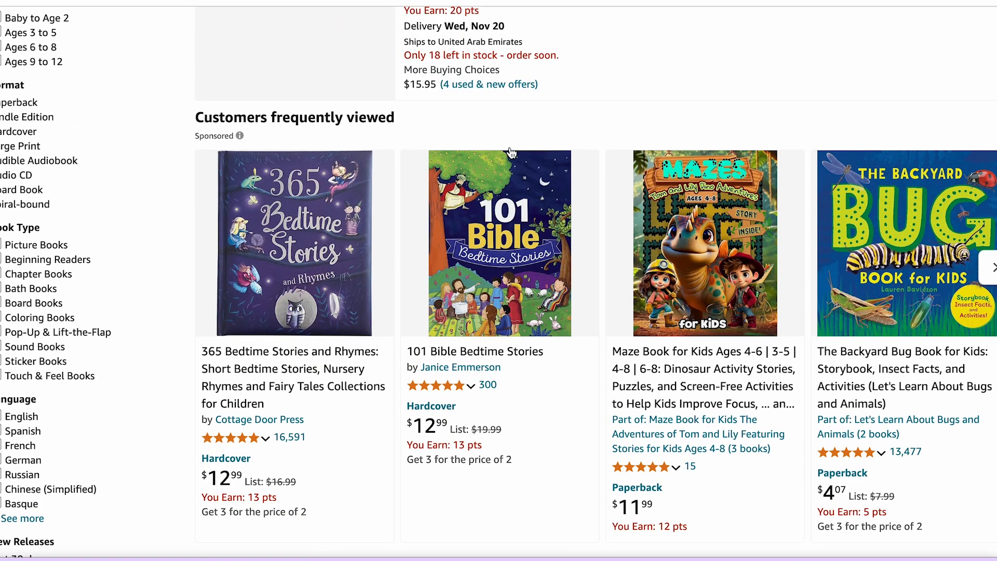
pyautogui.scroll(4, 503, 144)
pyautogui.scroll(12, 503, 144)
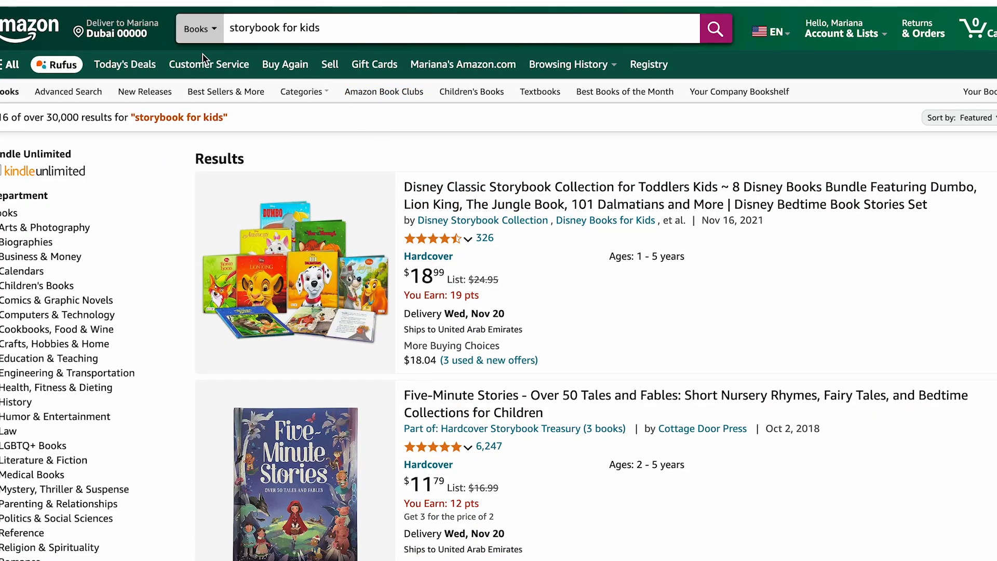
pyautogui.doubleClick(58, 118)
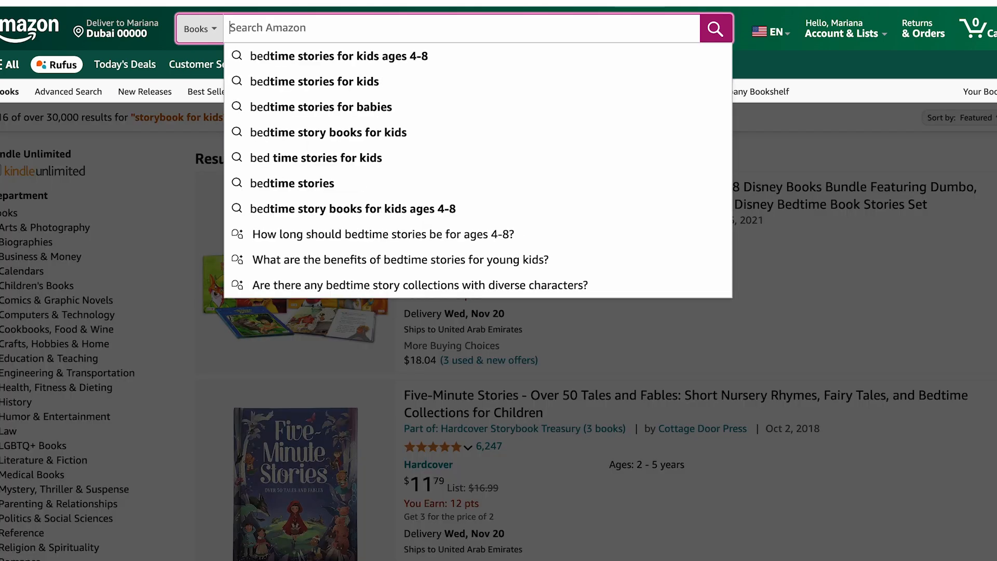
# Search Amazon for "bedtime stories for kids", then "5 minutes bedtime stories for kids", and check the latter's result count.
pyautogui.write('bed ti')
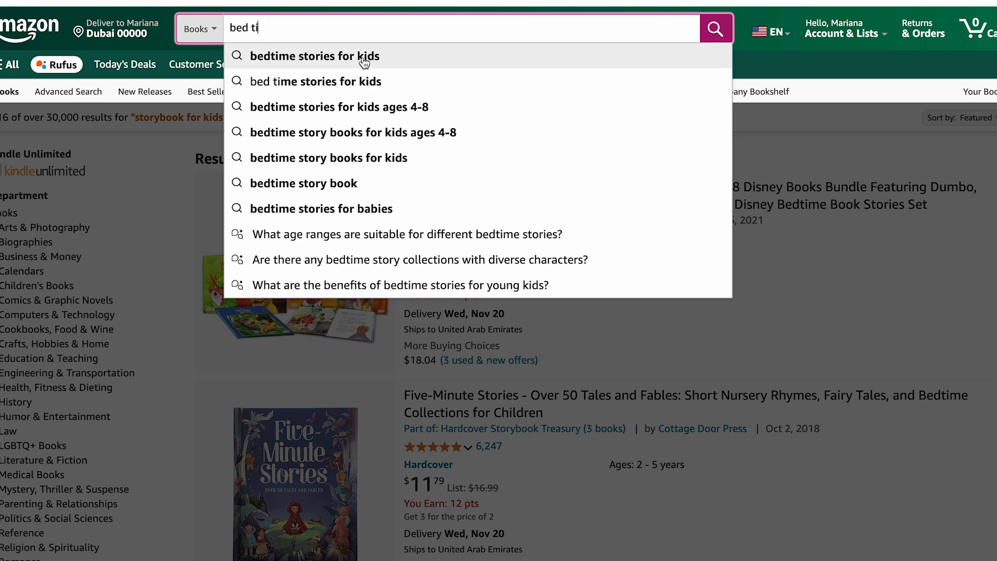
pyautogui.click(270, 53)
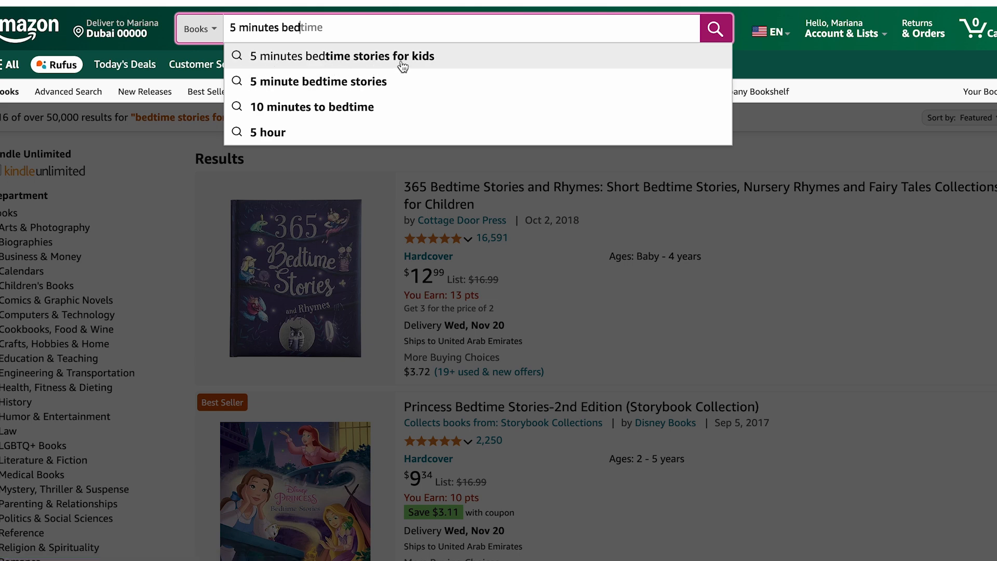
pyautogui.click(365, 65)
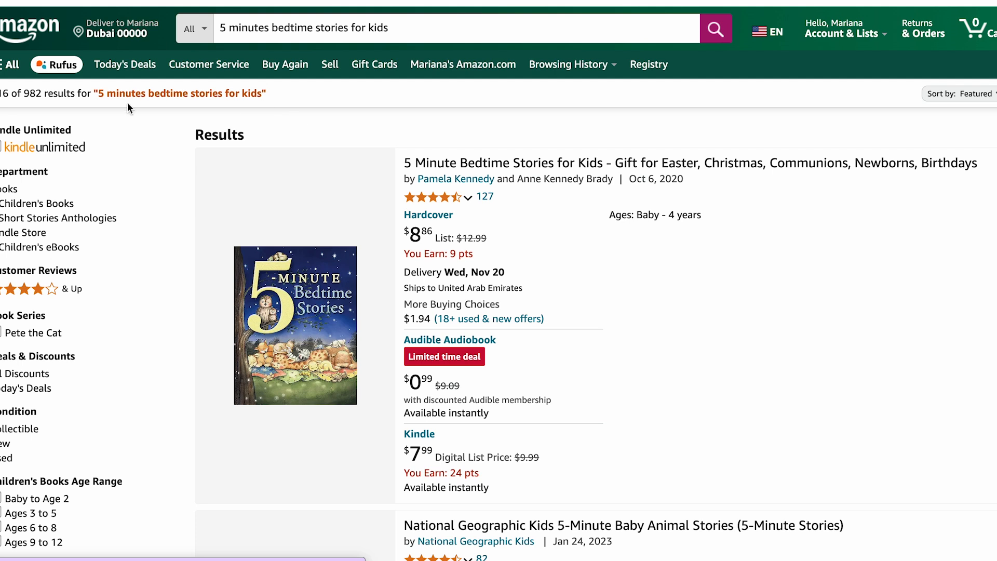
pyautogui.moveTo(24, 92); pyautogui.dragTo(41, 89)
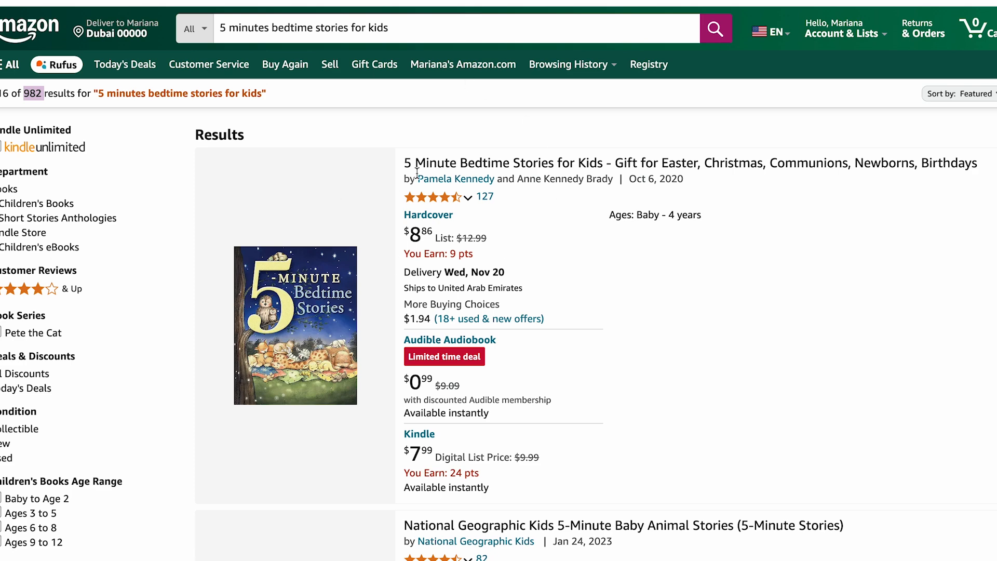
# Open the Five-Minute Stories - Over 50 Tales and Fables listing and check its sales data in KDSPY.
pyautogui.scroll(-10, 494, 75)
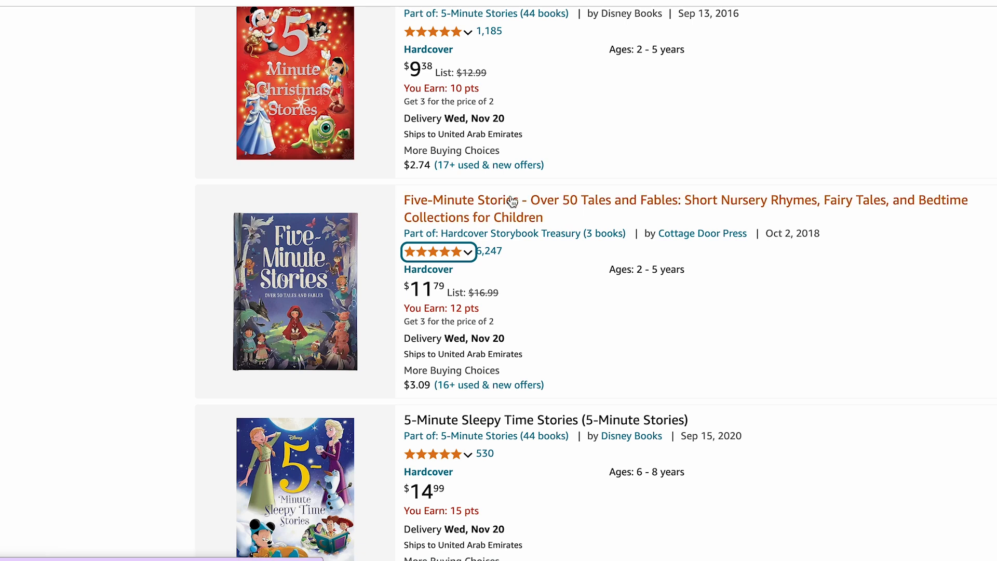
pyautogui.moveTo(429, 243)
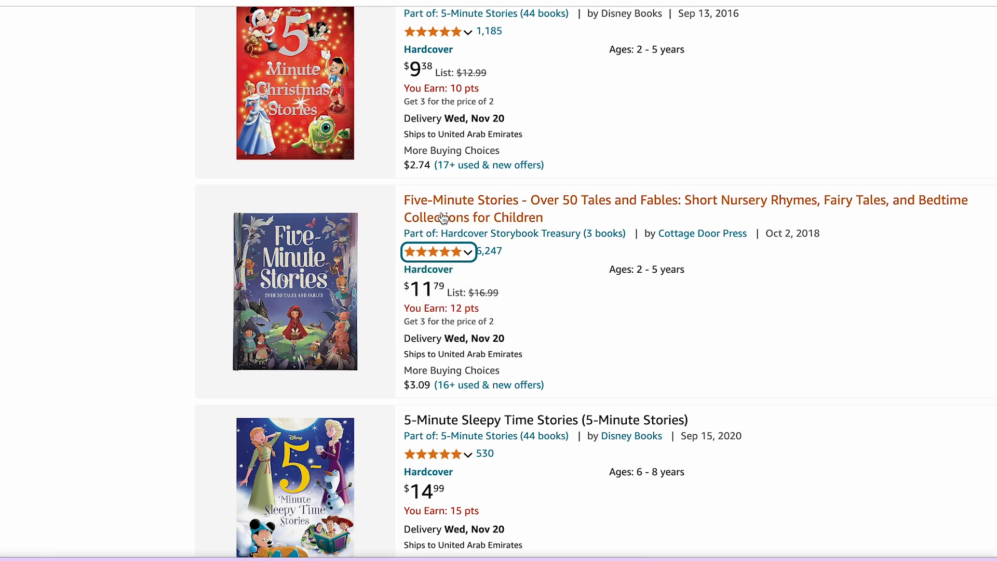
pyautogui.click(442, 217)
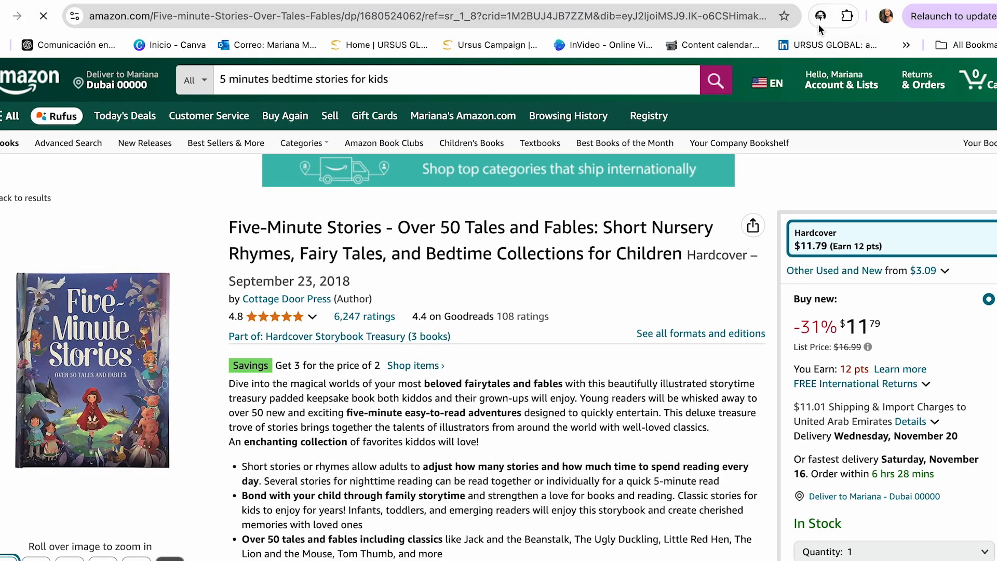
pyautogui.click(819, 17)
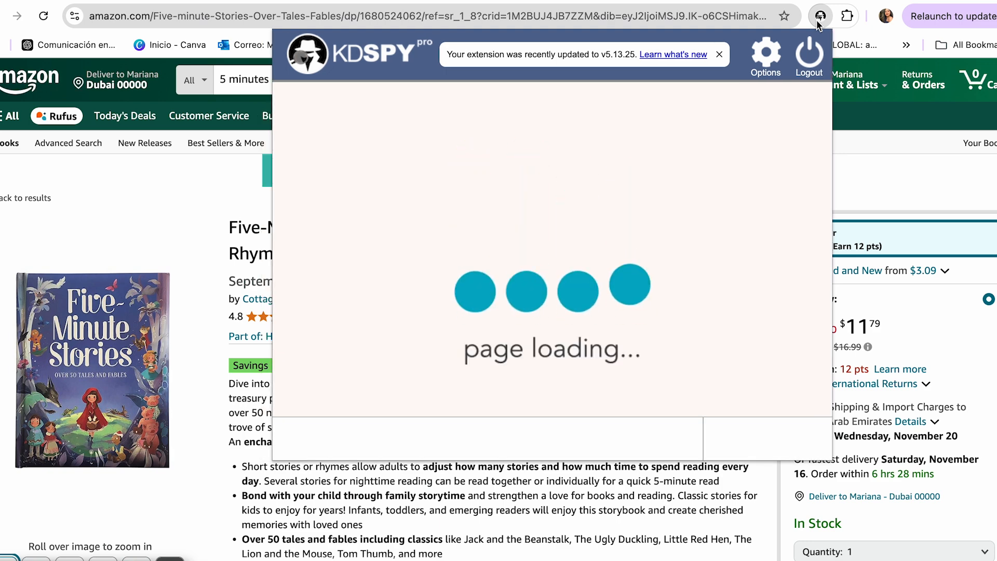
pyautogui.tripleClick(525, 156)
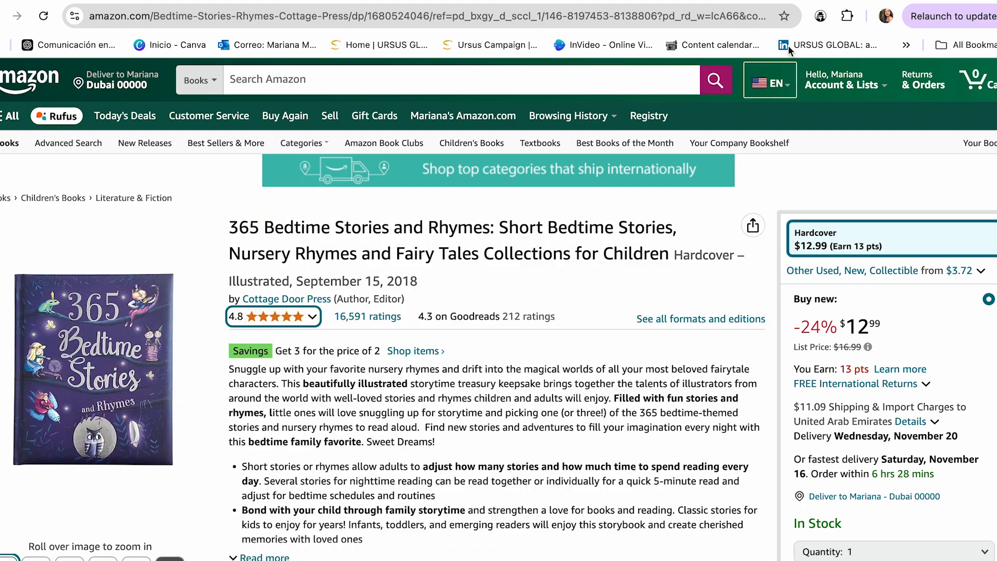
# Check the KDSPY estimated monthly revenue for 365 Bedtime Stories and Rhymes.
pyautogui.click(821, 17)
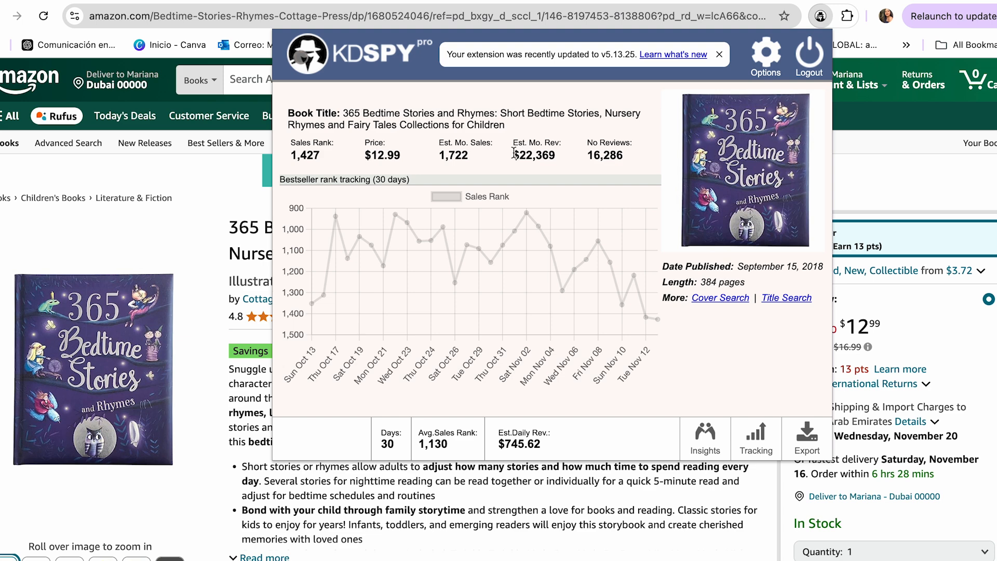
pyautogui.moveTo(514, 153); pyautogui.dragTo(550, 152)
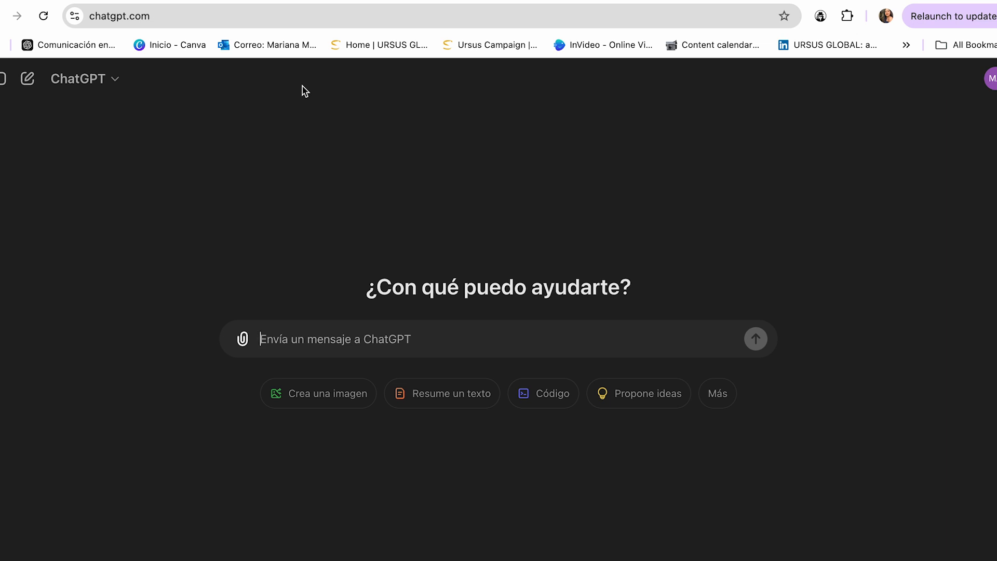
# Send ChatGPT the prompt "Create a children's story with a life lesson".
pyautogui.write('Create a children’s story with a life lesson')
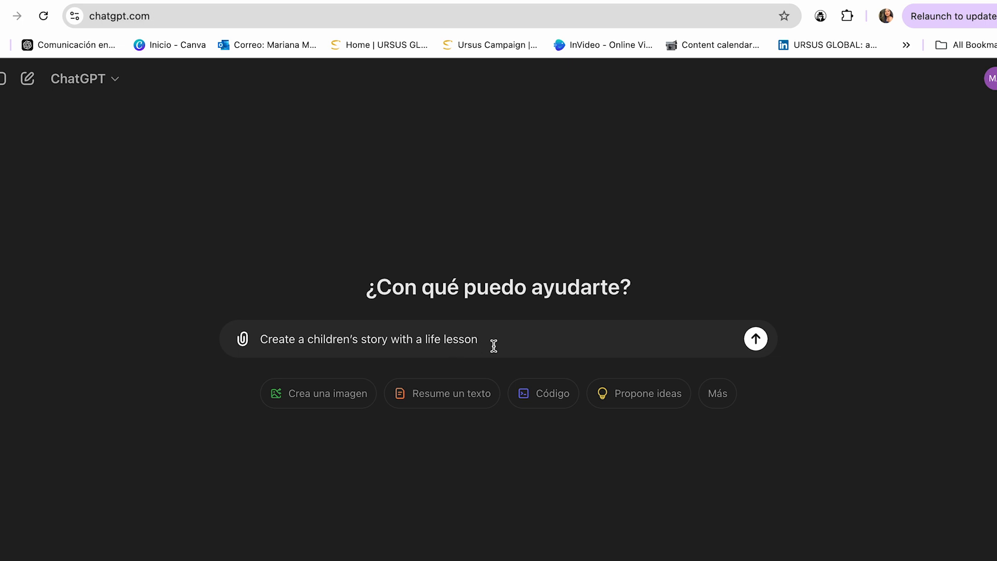
pyautogui.click(756, 340)
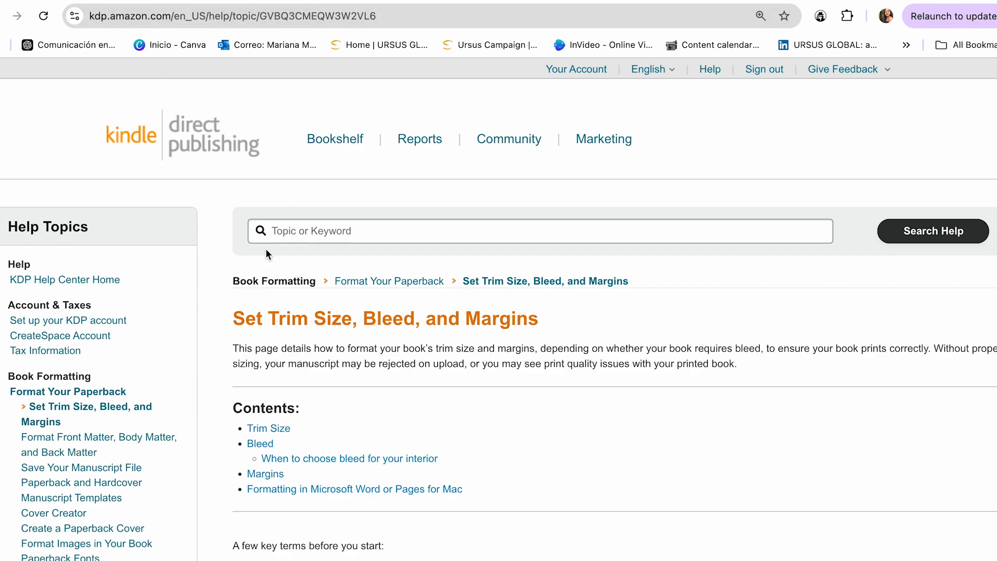
# Read the KDP help page on trim size, bleed and margins, expanding the kdp.amazon.com examples of page size with and without bleed.
pyautogui.scroll(-9, 266, 254)
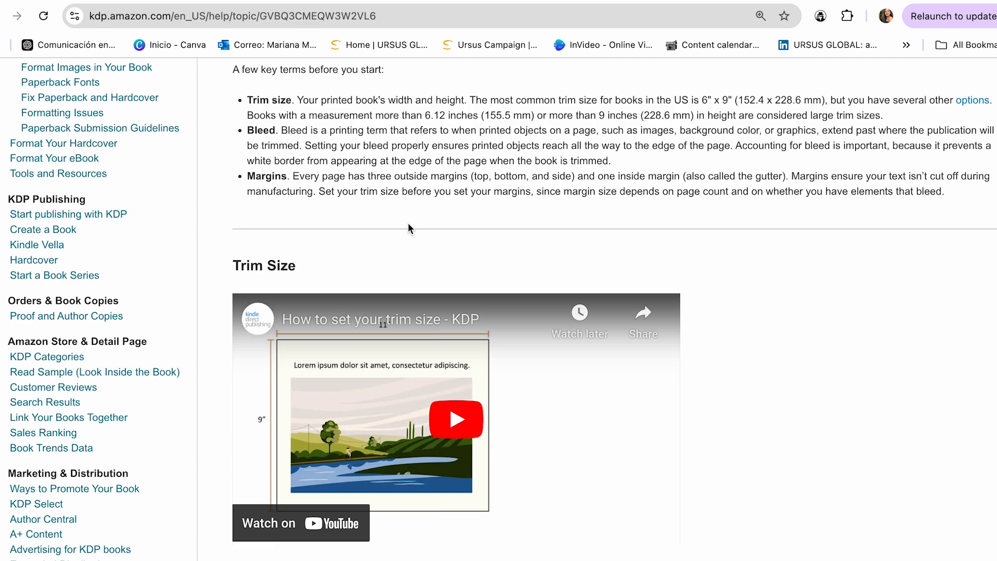
pyautogui.scroll(-2, 408, 228)
pyautogui.scroll(-10, 432, 278)
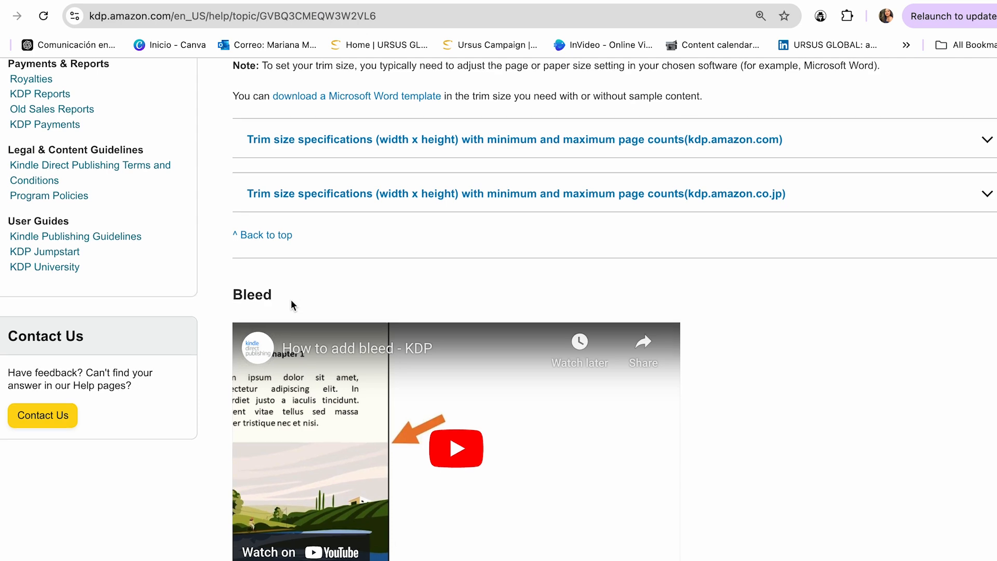
pyautogui.scroll(-9, 566, 424)
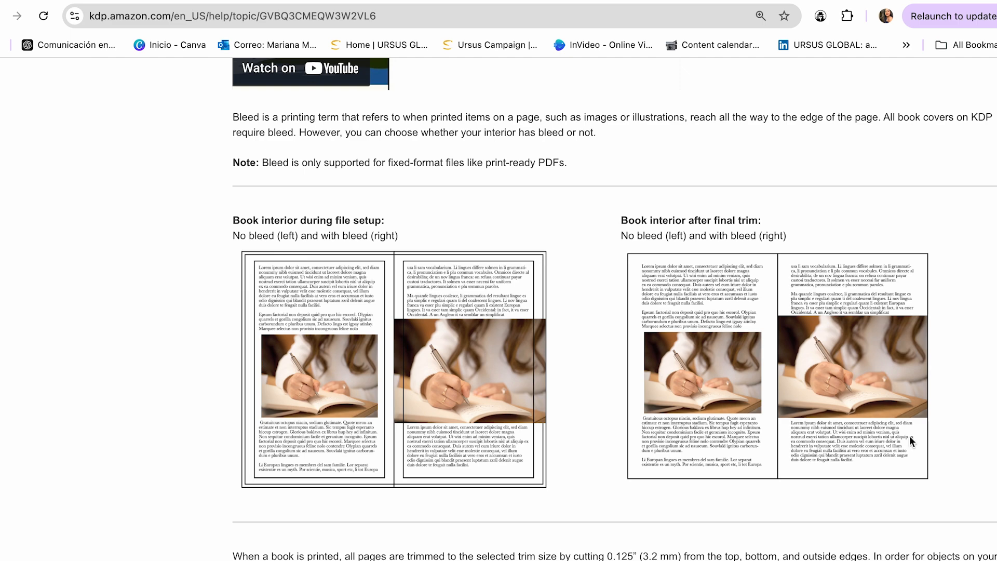
pyautogui.scroll(-4, 816, 257)
pyautogui.click(985, 451)
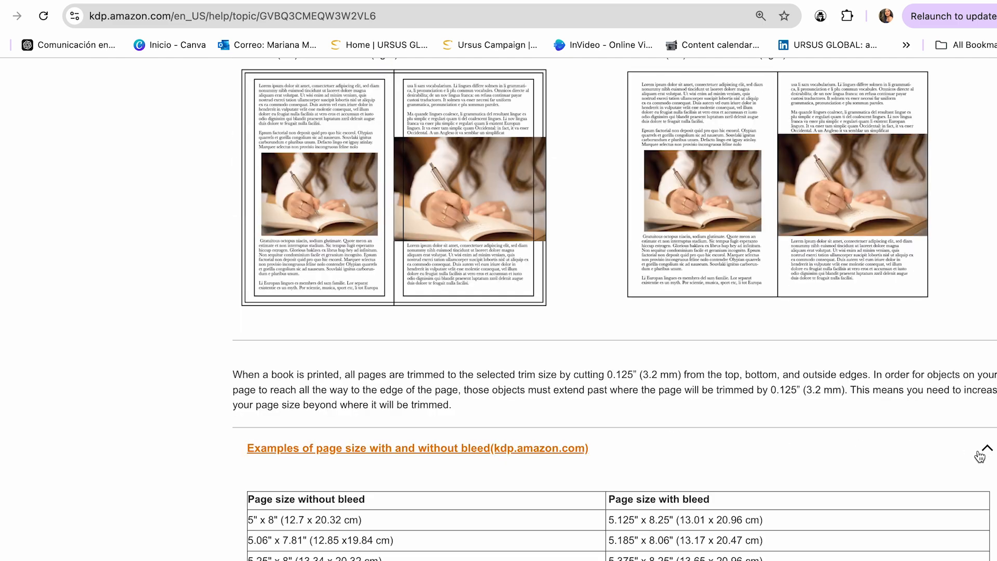
pyautogui.scroll(-1, 726, 430)
pyautogui.scroll(-5, 726, 430)
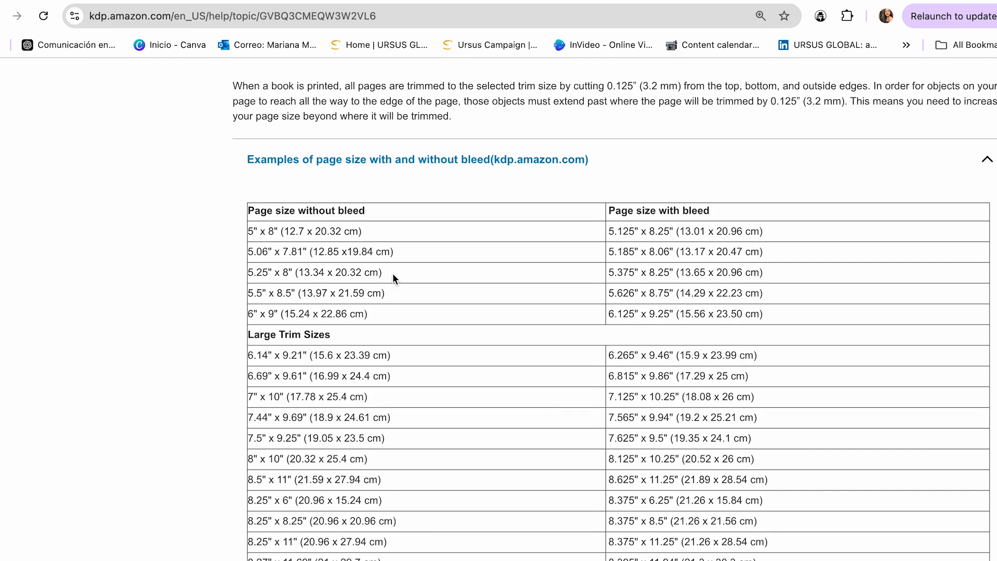
pyautogui.scroll(-1, 311, 213)
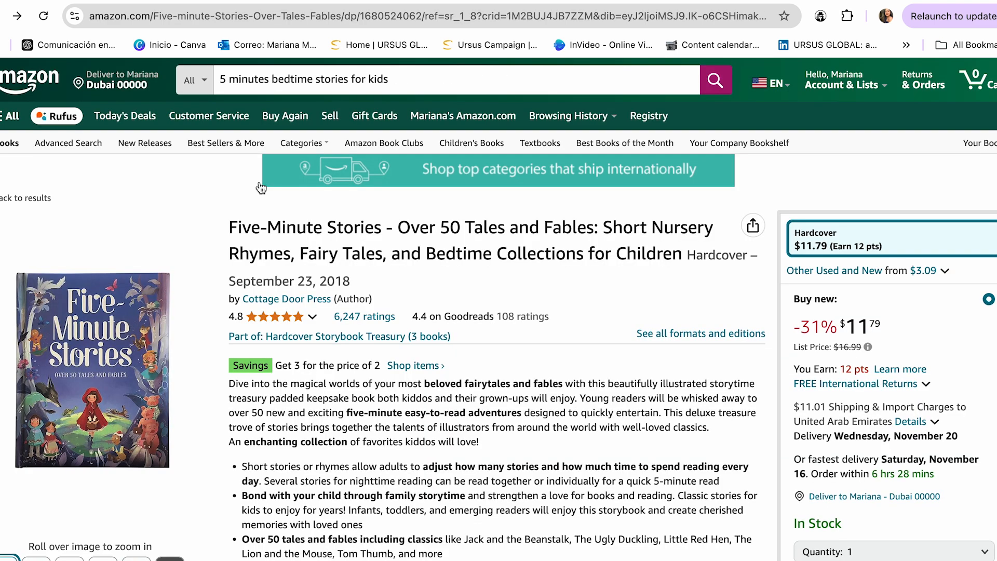
# Look up the dimensions in the product details of the Five-Minute Stories listing on Amazon.
pyautogui.scroll(-4, 300, 430)
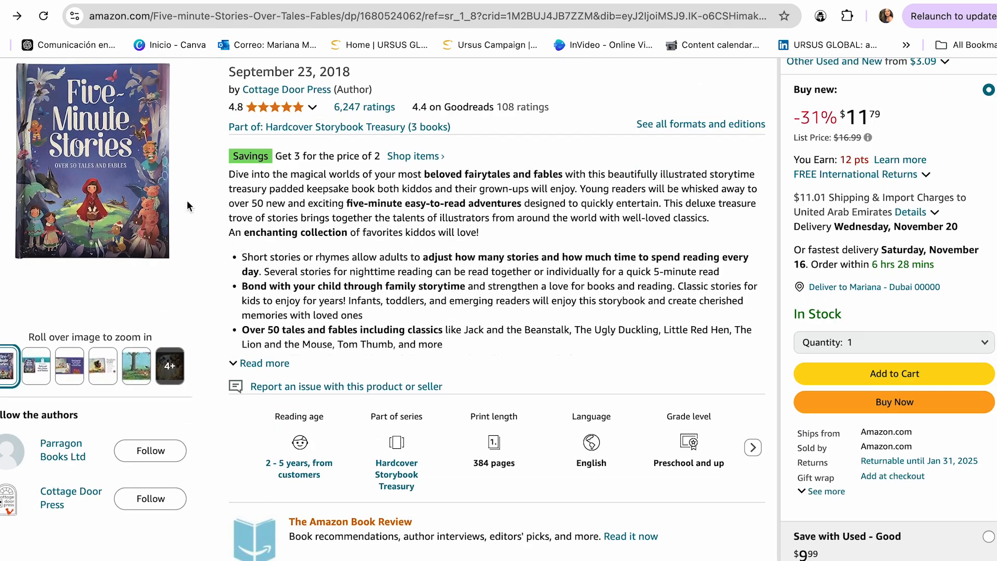
pyautogui.moveTo(99, 188)
pyautogui.scroll(-1, 462, 439)
pyautogui.scroll(-2, 474, 447)
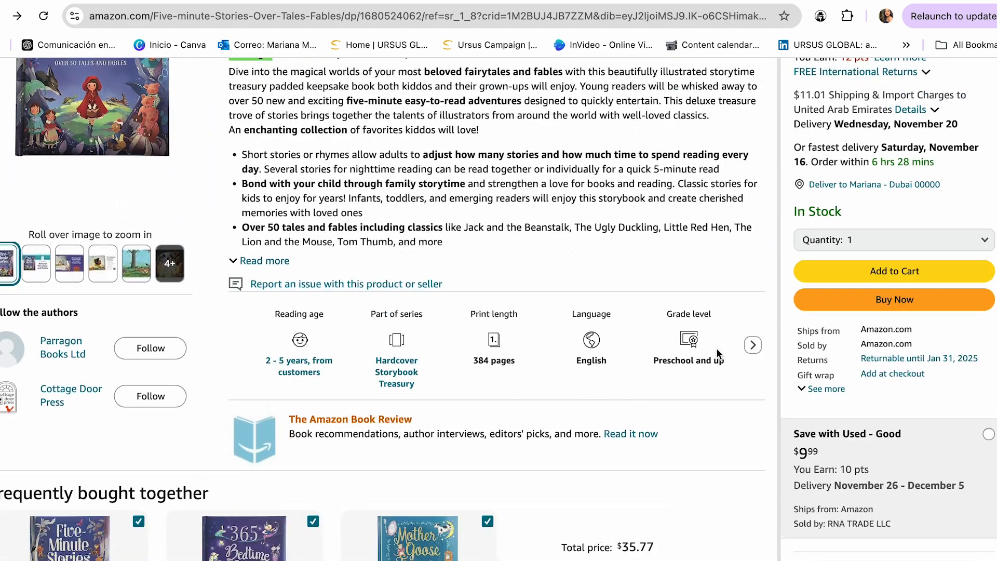
pyautogui.click(753, 345)
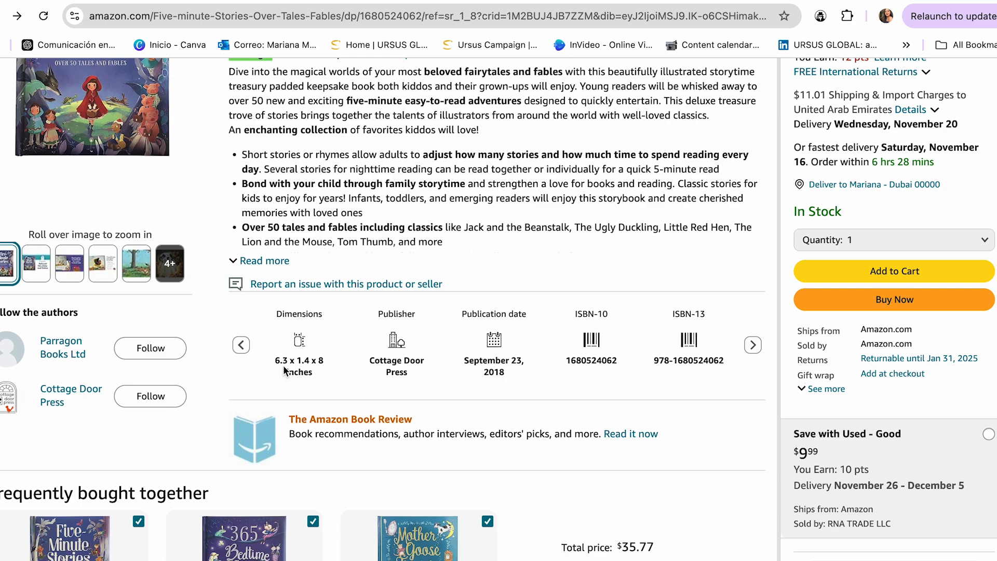
# Return to the KDP page-size table and highlight the 6" x 9" size without bleed.
pyautogui.click(435, 1)
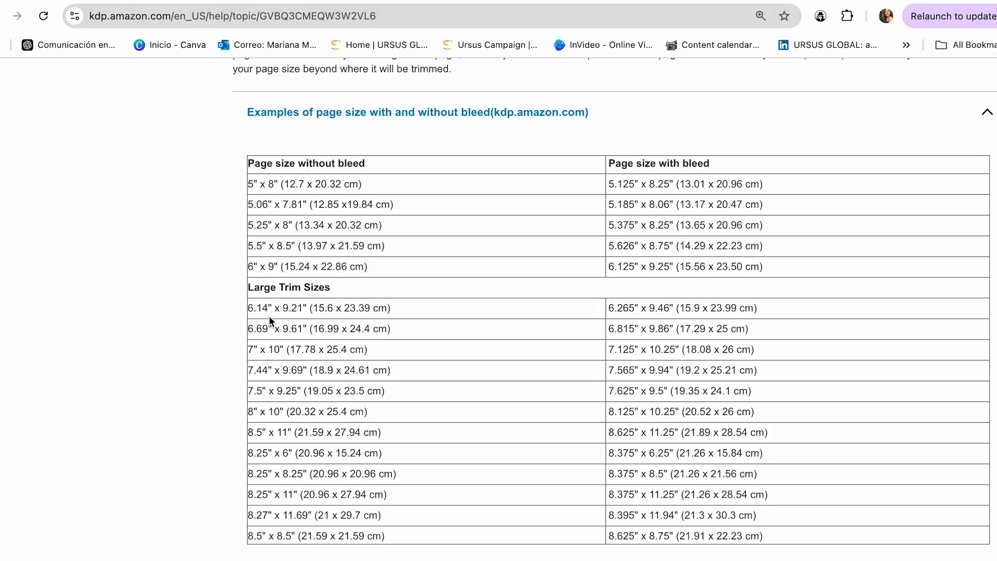
pyautogui.click(272, 268)
pyautogui.moveTo(272, 268); pyautogui.dragTo(247, 267)
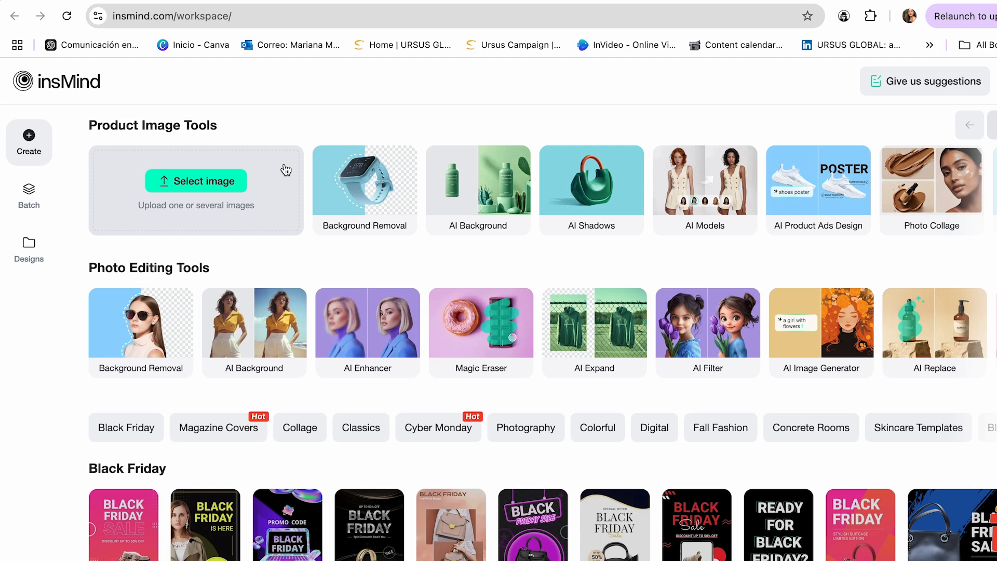
# Open insMind's AI Image Generator and find the 6" x 9" page size in centimetres in the KDP table.
pyautogui.click(817, 325)
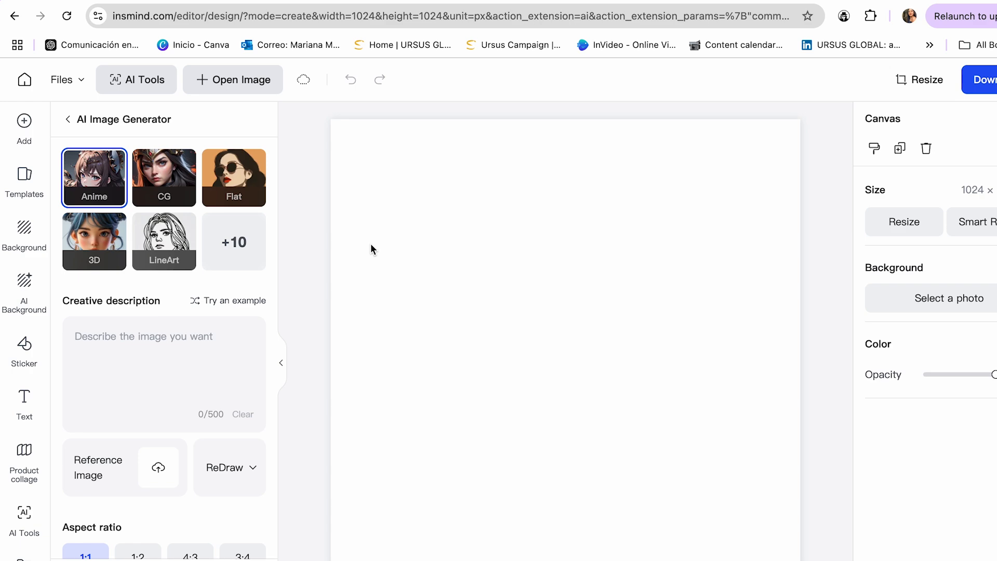
pyautogui.click(468, 1)
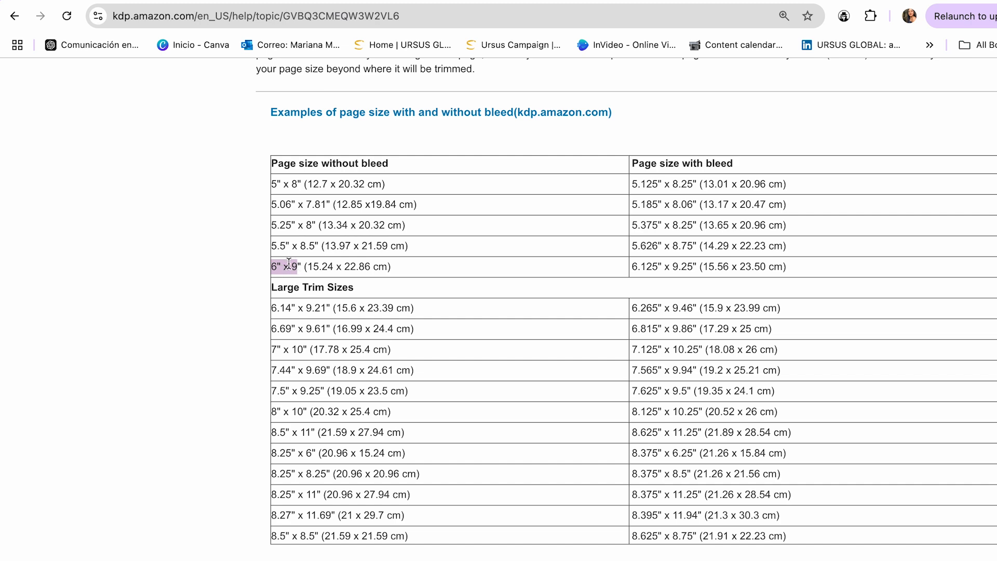
pyautogui.moveTo(388, 266); pyautogui.dragTo(310, 266)
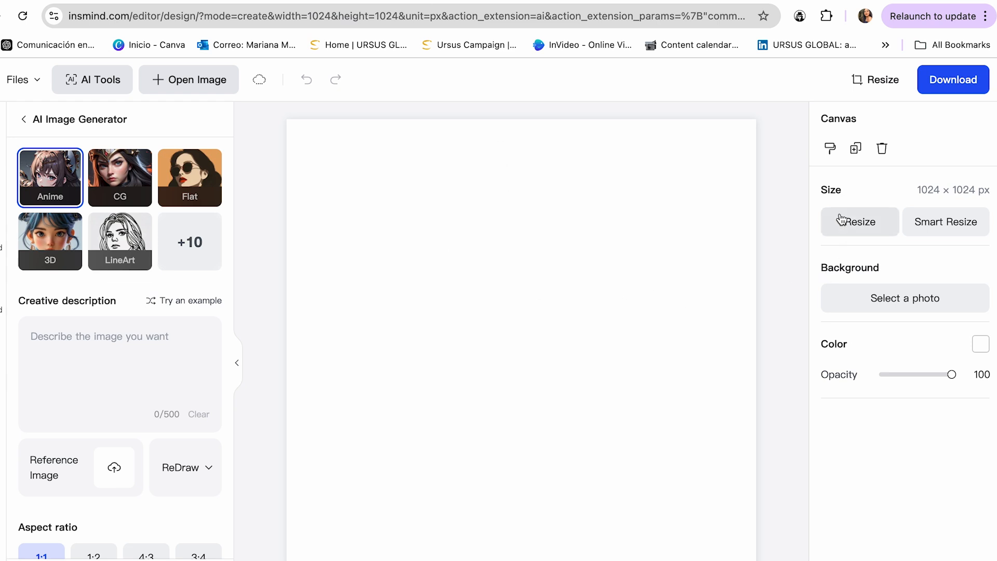
# Open the insMind canvas resize settings and switch the custom size unit to centimetres.
pyautogui.click(857, 229)
pyautogui.click(839, 257)
pyautogui.doubleClick(839, 257)
pyautogui.click(957, 258)
pyautogui.click(939, 325)
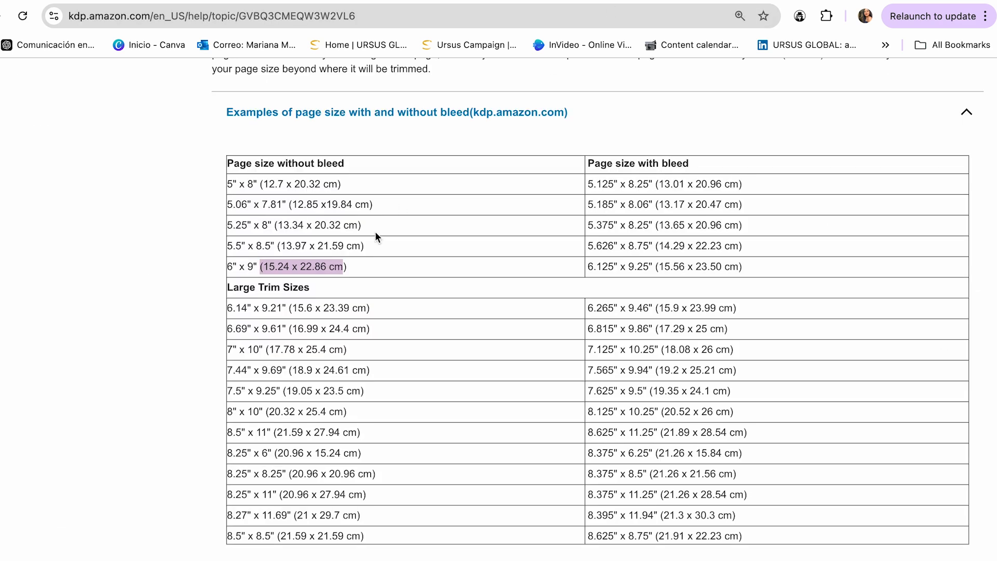
# Set the insMind canvas's custom size to 15.24 × 22.86 cm, copying both values from the KDP table's 6" x 9" row.
pyautogui.click(287, 266)
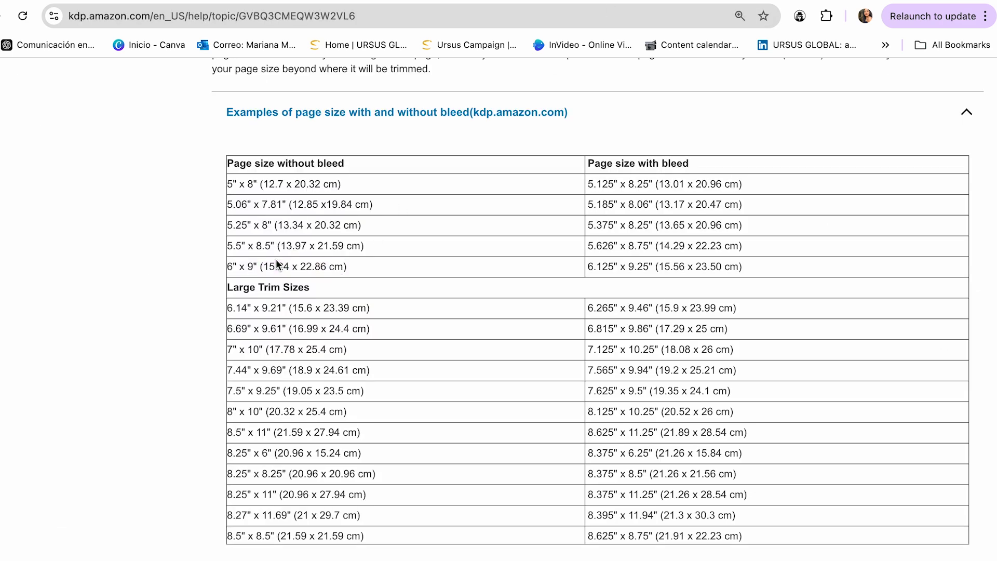
pyautogui.moveTo(286, 269); pyautogui.dragTo(263, 268)
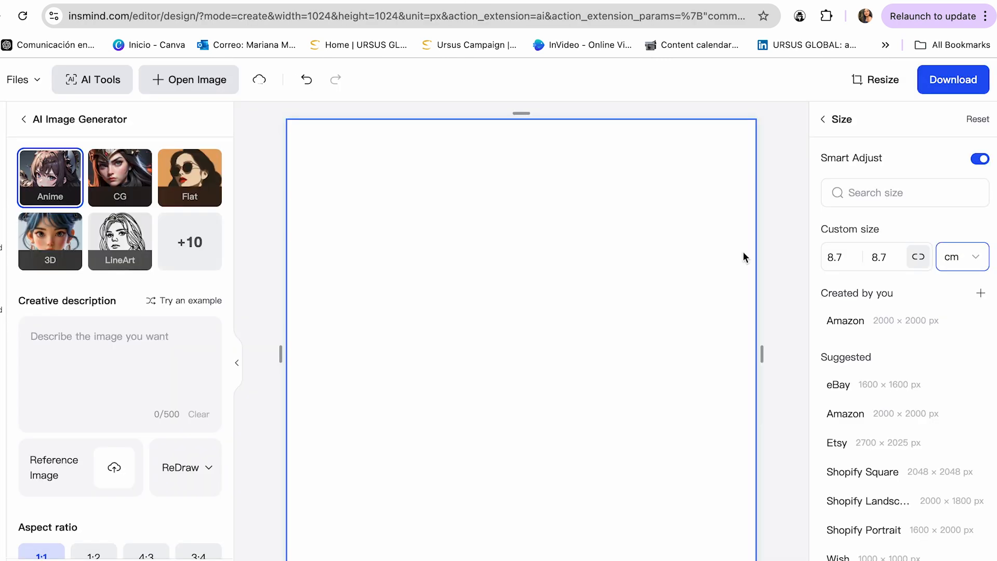
pyautogui.doubleClick(835, 256)
pyautogui.write('6')
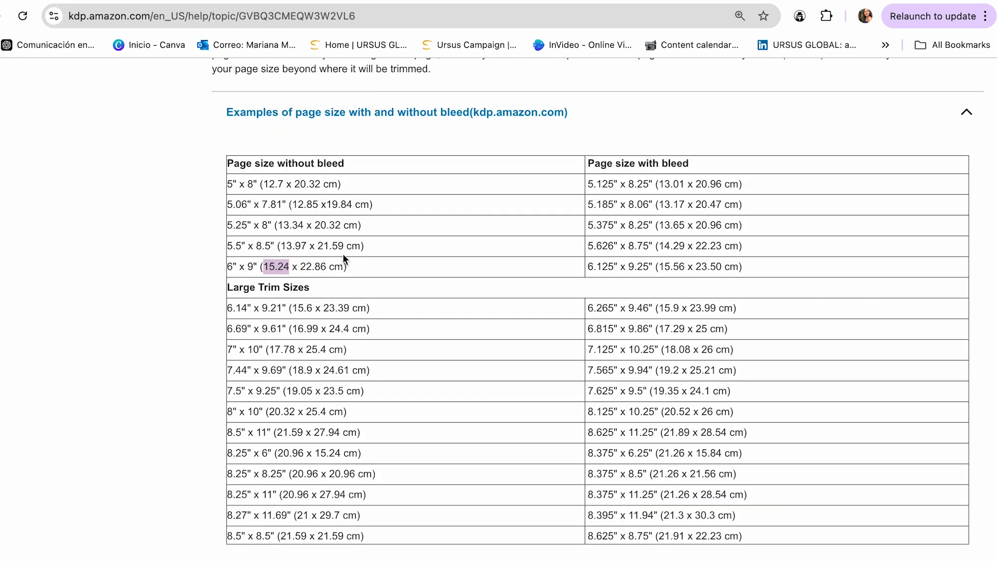
pyautogui.moveTo(326, 267); pyautogui.dragTo(300, 267)
pyautogui.hotkey('ctrl', 'c')
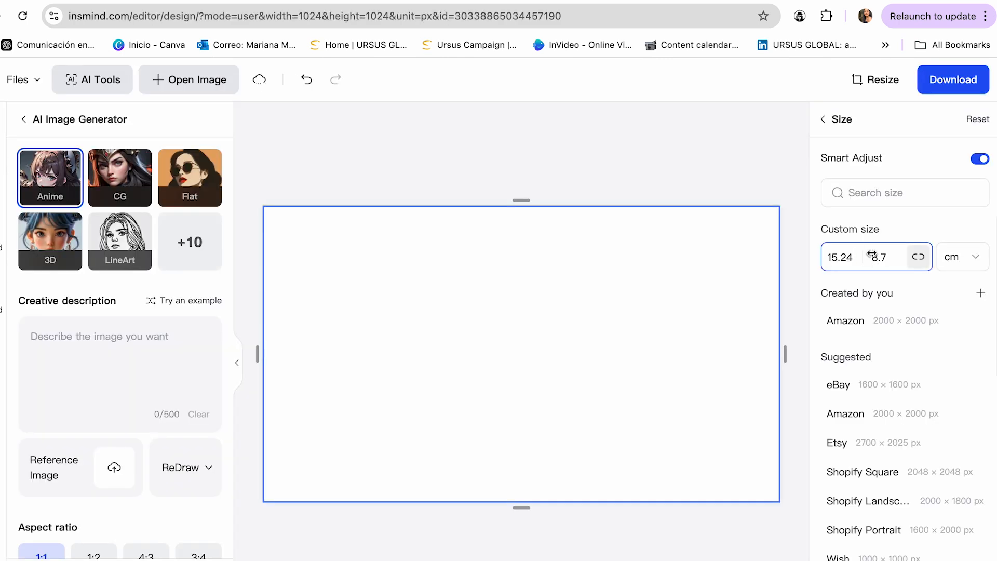
pyautogui.doubleClick(885, 256)
pyautogui.hotkey('ctrl', 'v')
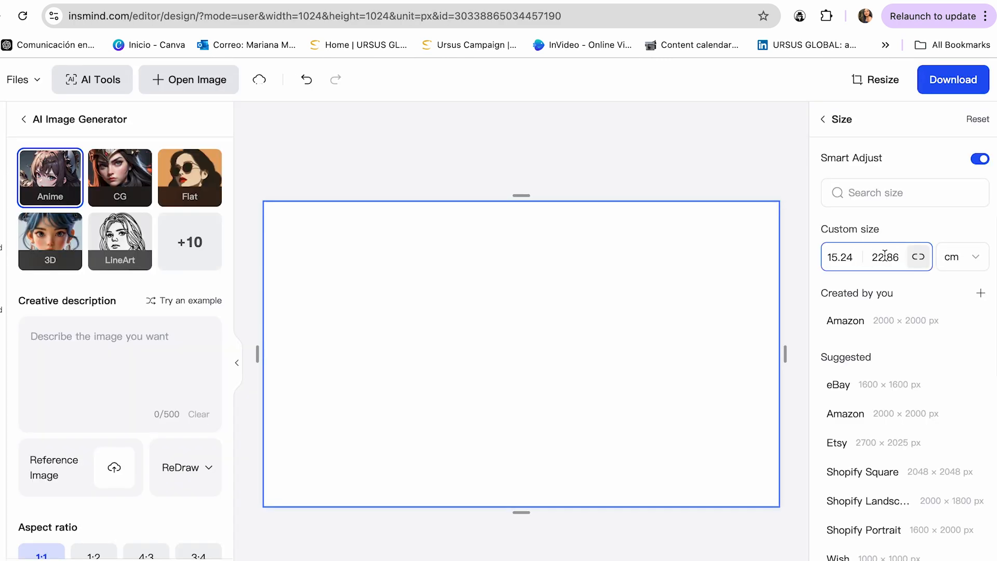
pyautogui.click(728, 175)
pyautogui.click(570, 360)
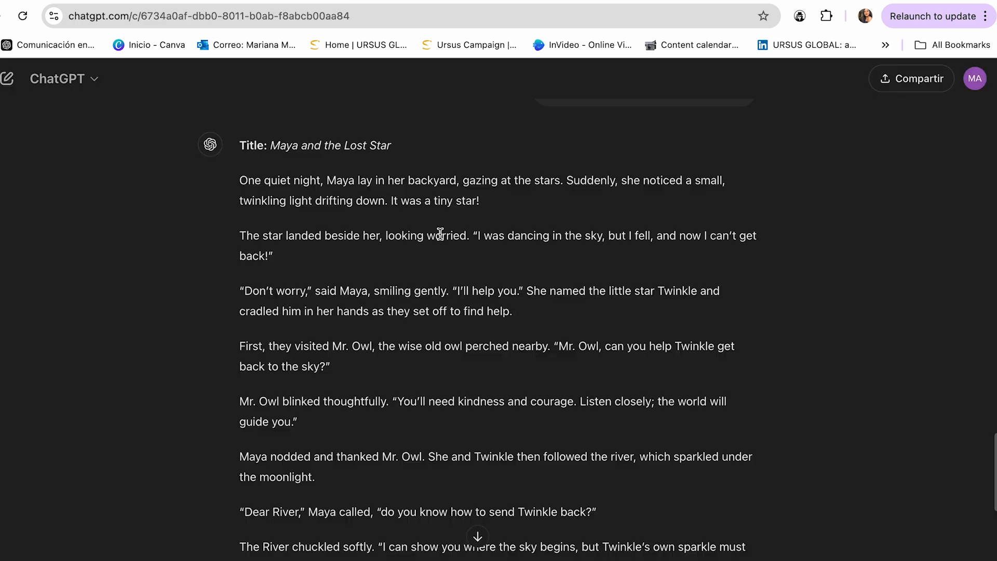
# Switch to the Maya and the Lost Star chat in ChatGPT and send "Make a physical description of the main characters.".
pyautogui.scroll(-1, 441, 234)
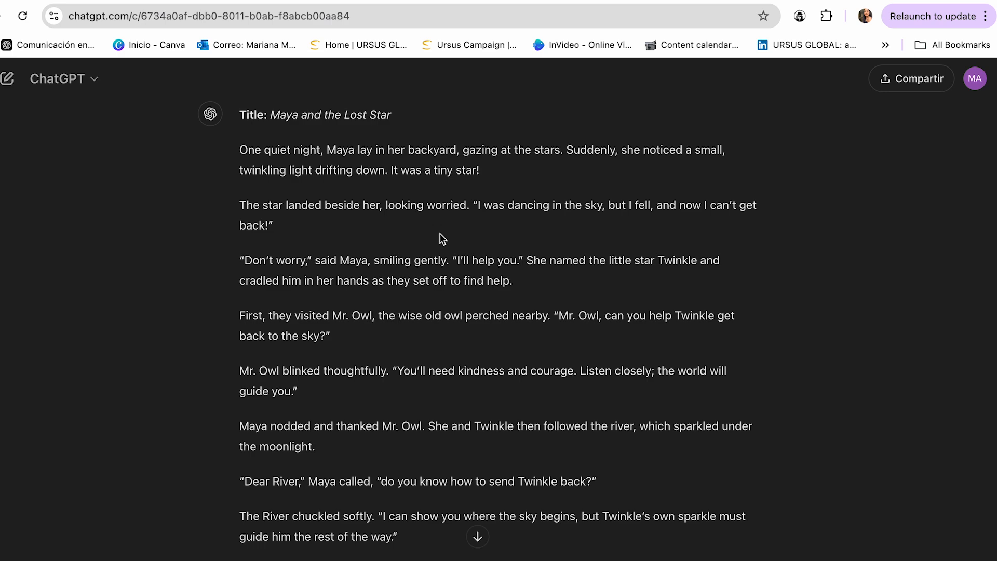
pyautogui.write('Make a physical description of the main characters.')
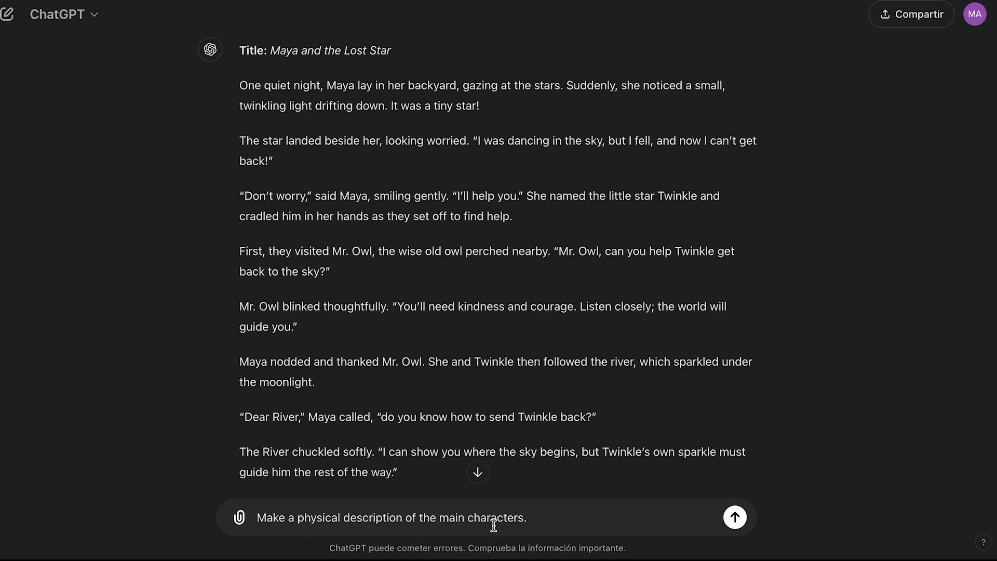
pyautogui.click(735, 517)
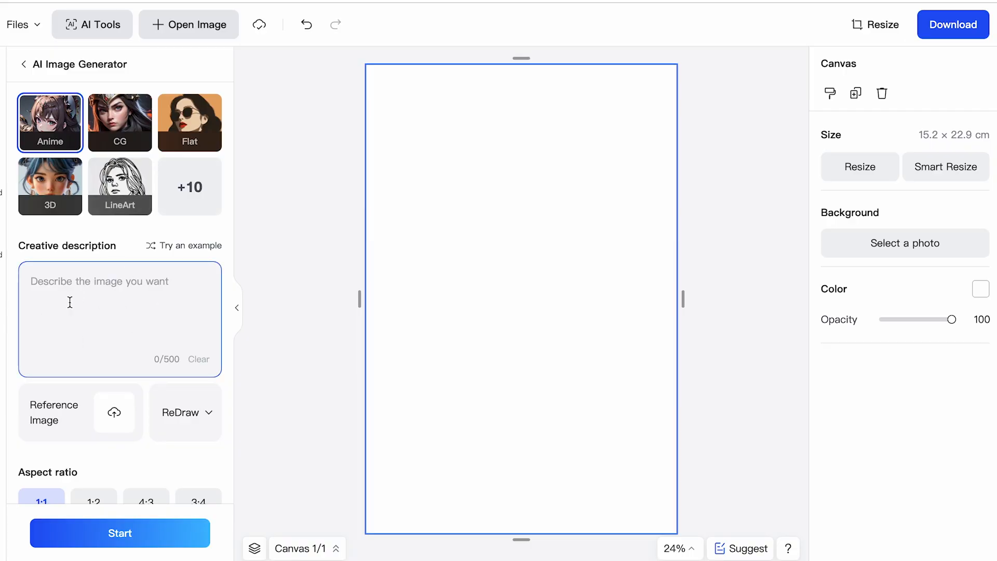
# Open insMind's full style list and look through the available image styles from Anime to Ghibli.
pyautogui.click(189, 192)
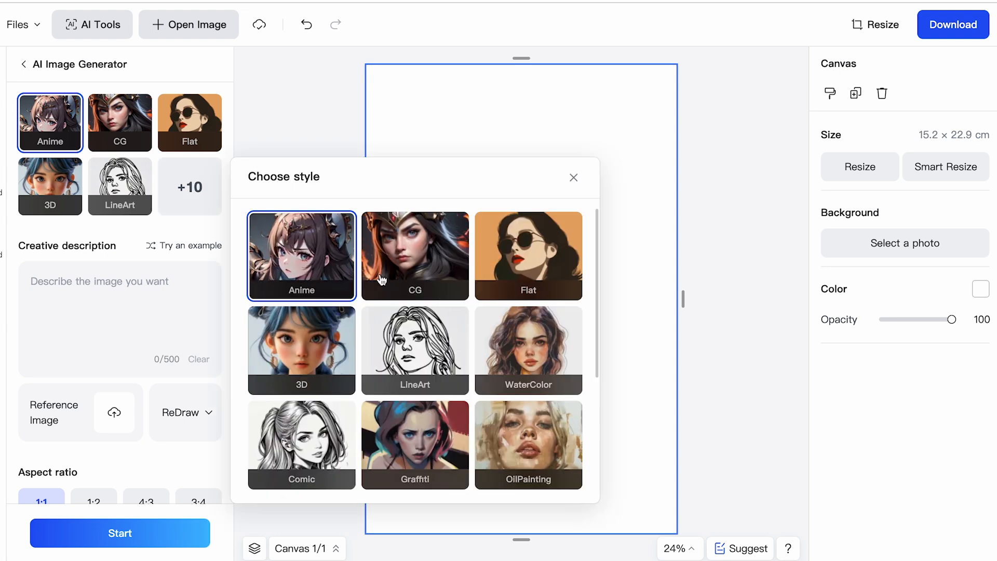
pyautogui.scroll(-2, 384, 322)
pyautogui.scroll(-5, 397, 370)
pyautogui.scroll(1, 398, 369)
pyautogui.scroll(-1, 535, 442)
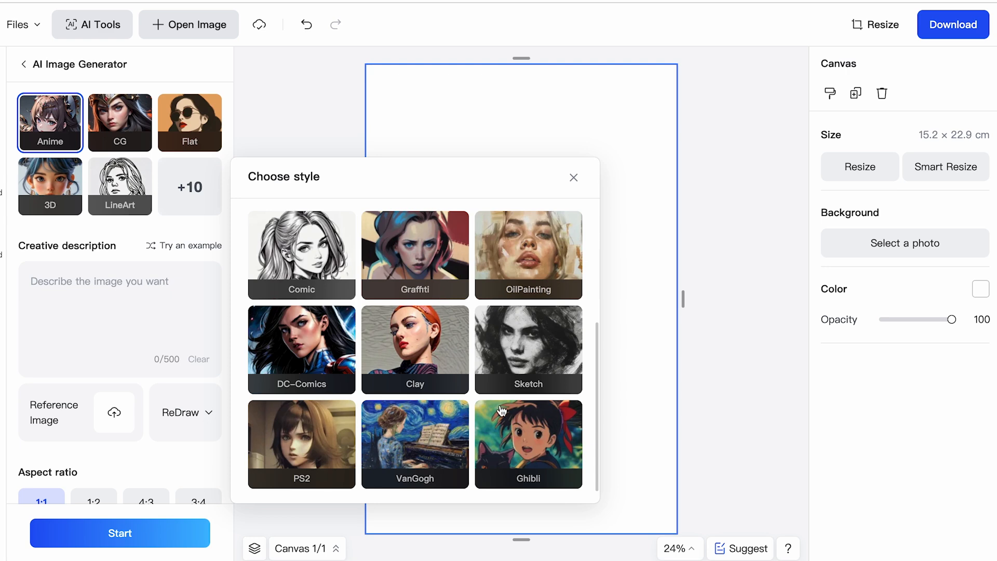
pyautogui.scroll(3, 522, 295)
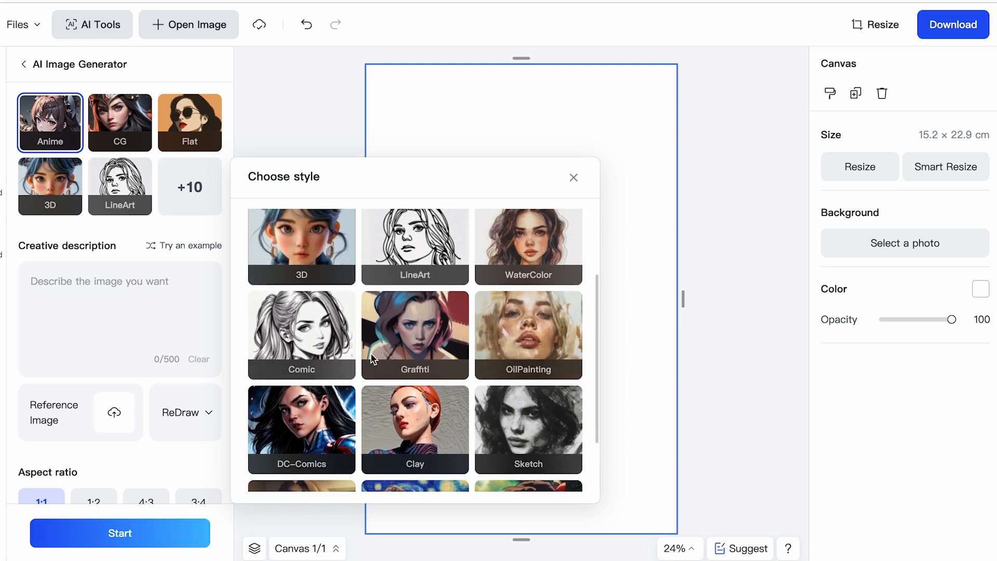
pyautogui.scroll(4, 402, 343)
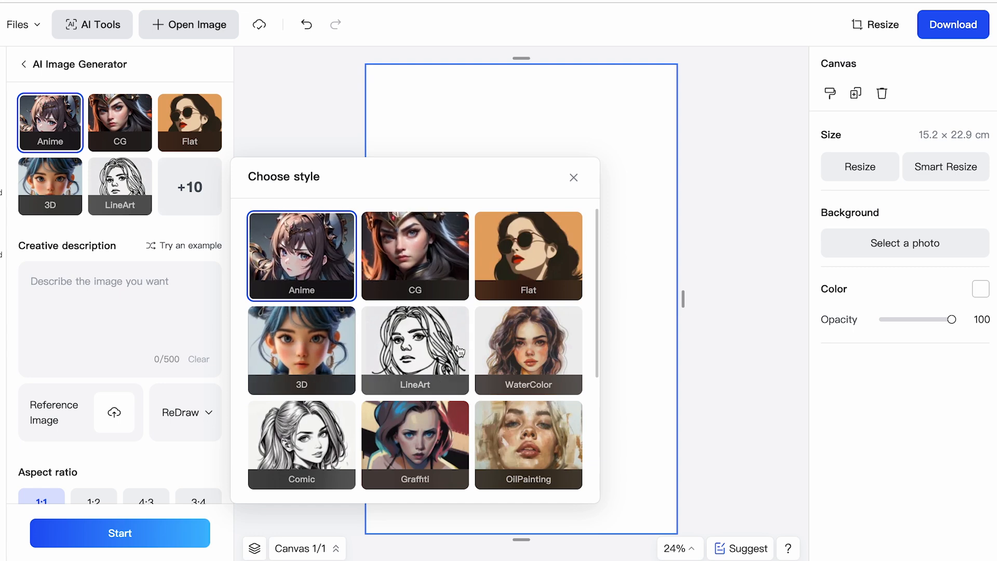
pyautogui.scroll(-4, 459, 347)
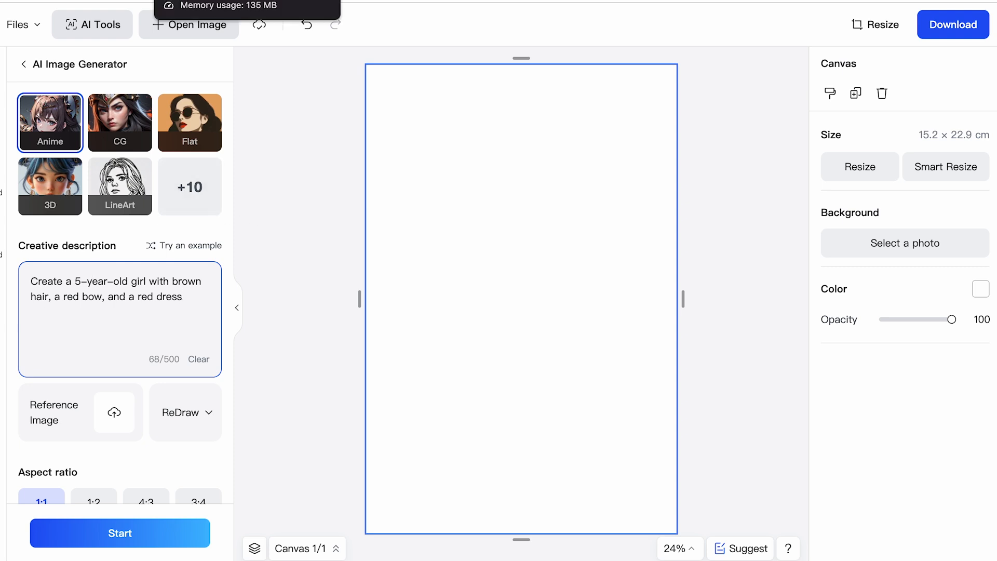
# Generate a 3D-style 1:1 image from "Create a 5-year-old girl with brown hair, a red bow, and a red dress".
pyautogui.click(50, 186)
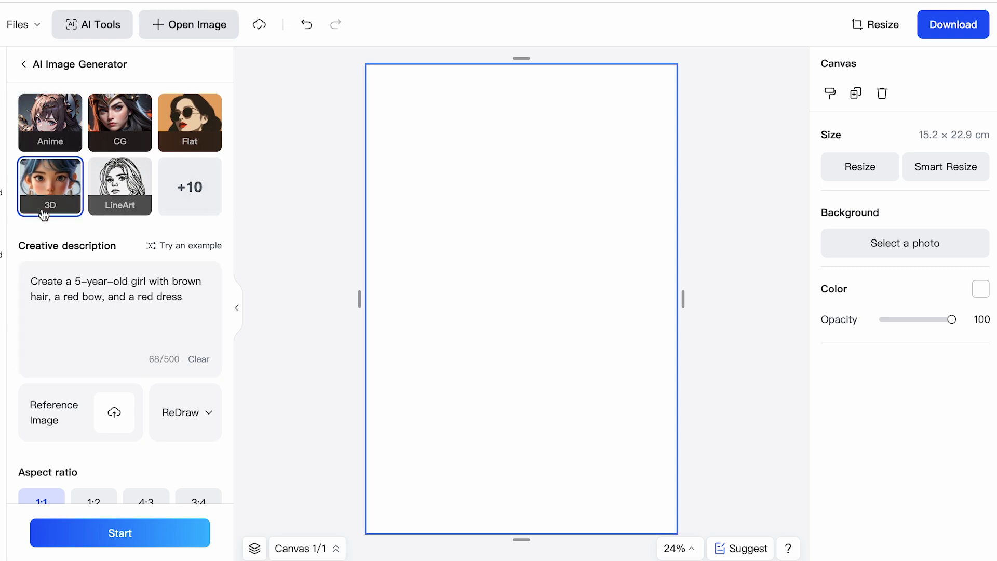
pyautogui.scroll(-2, 65, 264)
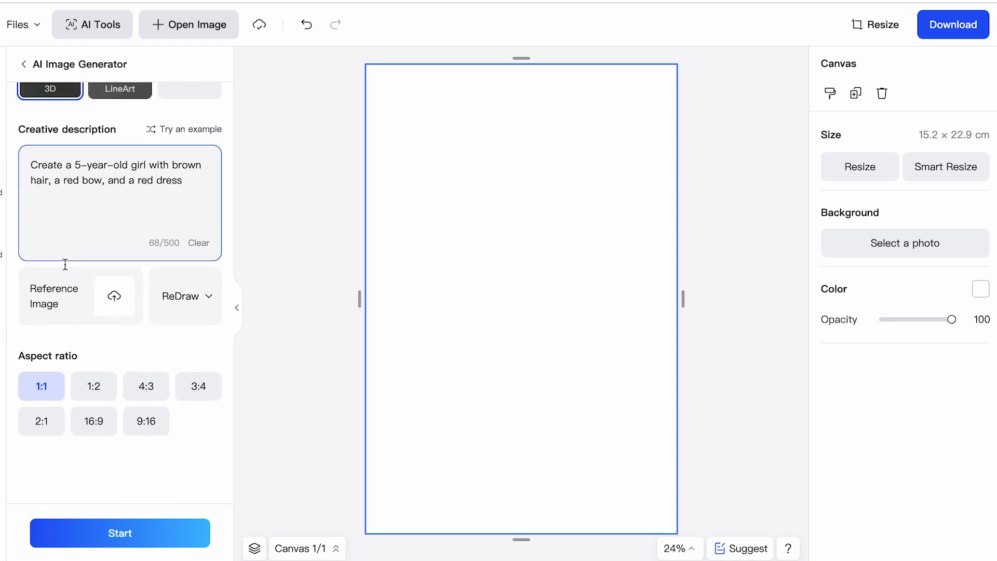
pyautogui.moveTo(98, 296)
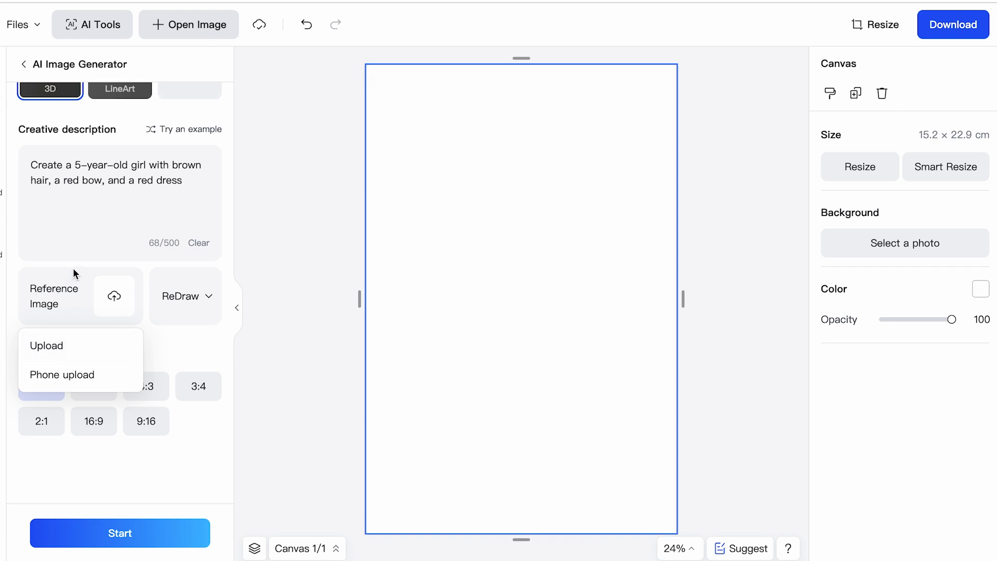
pyautogui.click(200, 298)
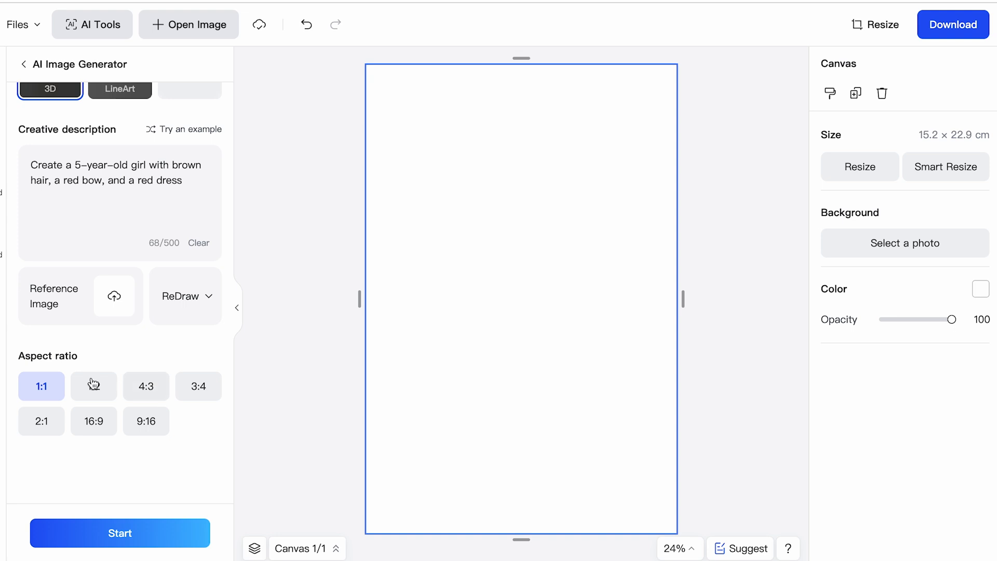
pyautogui.scroll(3, 92, 388)
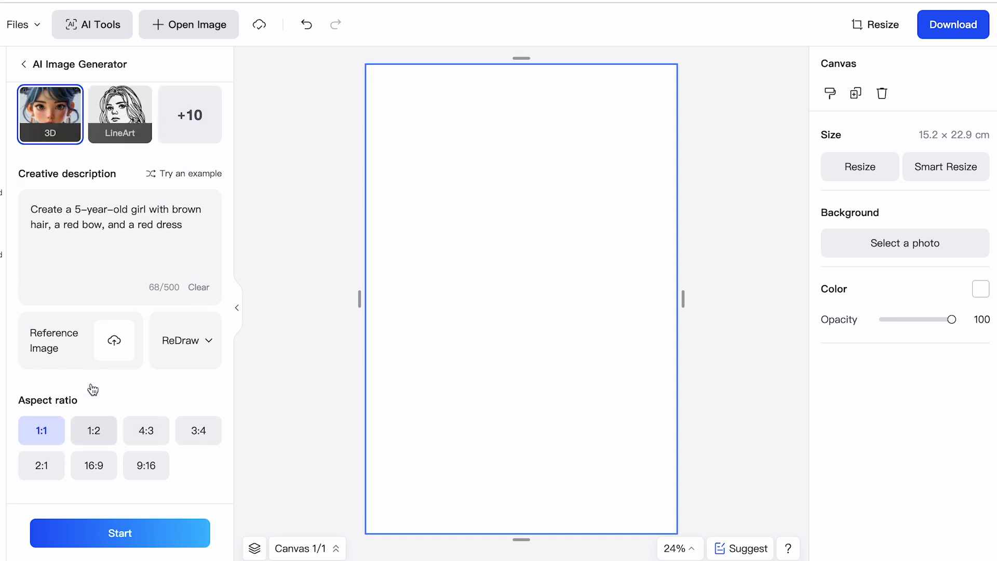
pyautogui.click(142, 540)
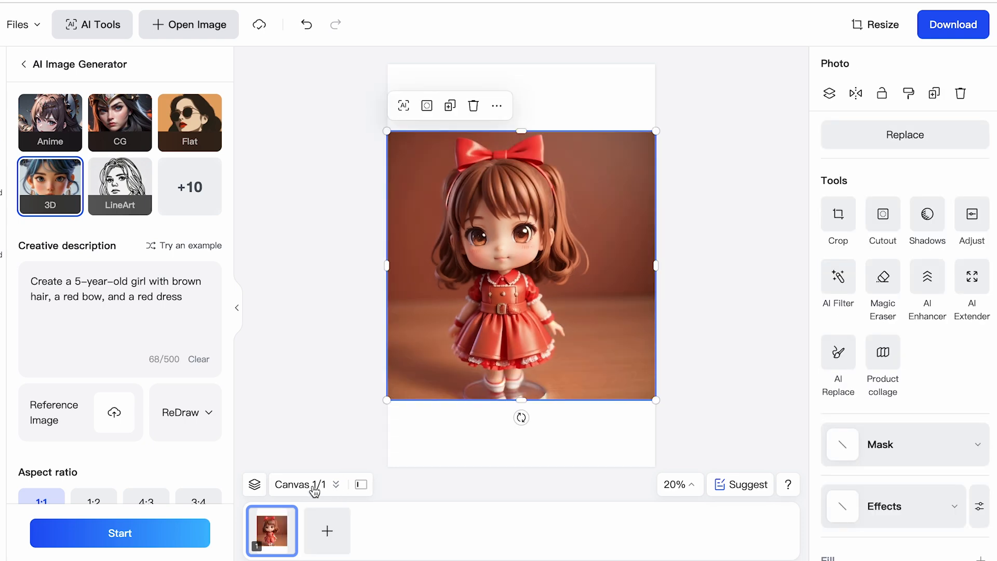
# Add two blank canvases to the design and return to the first canvas with the girl.
pyautogui.click(333, 544)
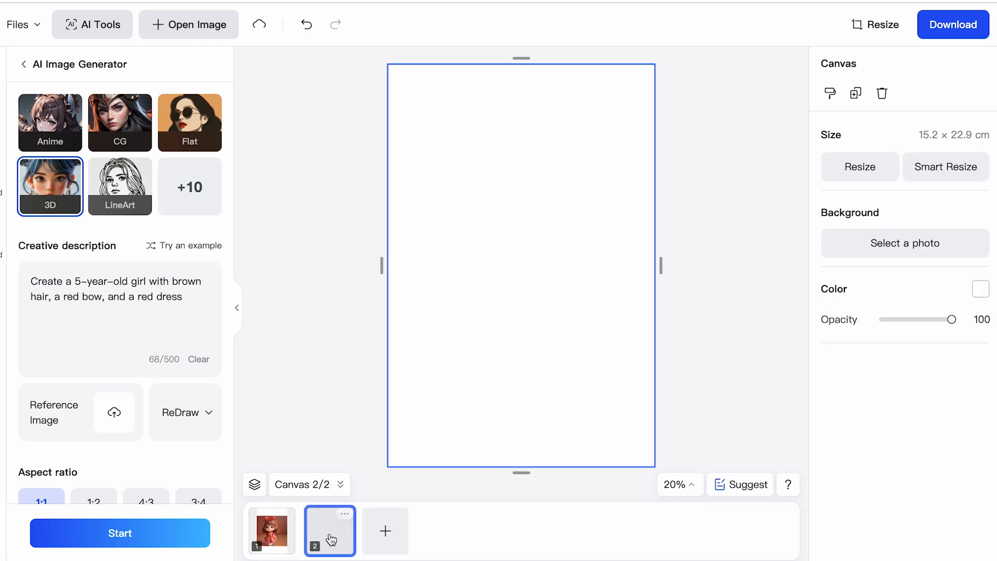
pyautogui.click(385, 536)
pyautogui.click(317, 541)
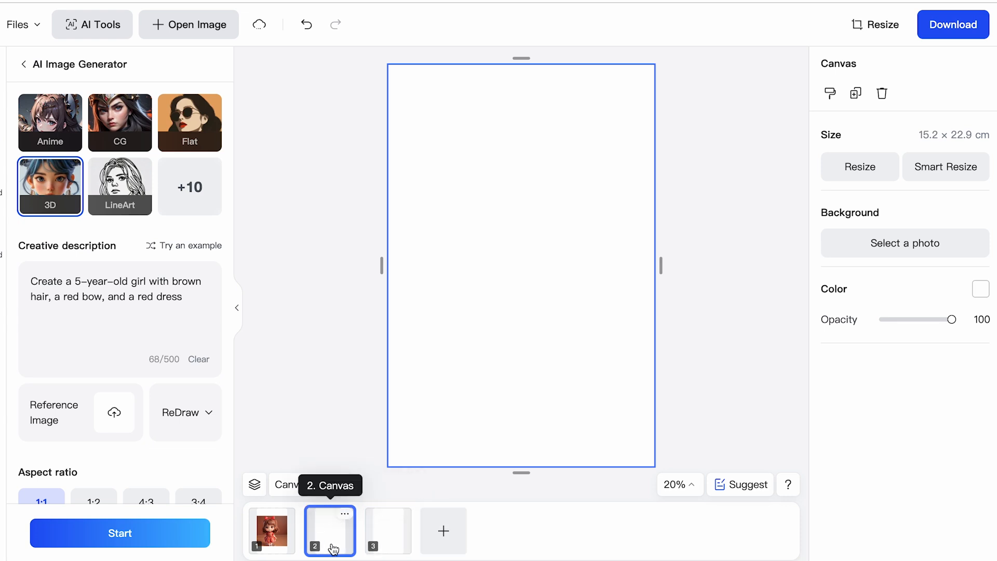
pyautogui.click(281, 542)
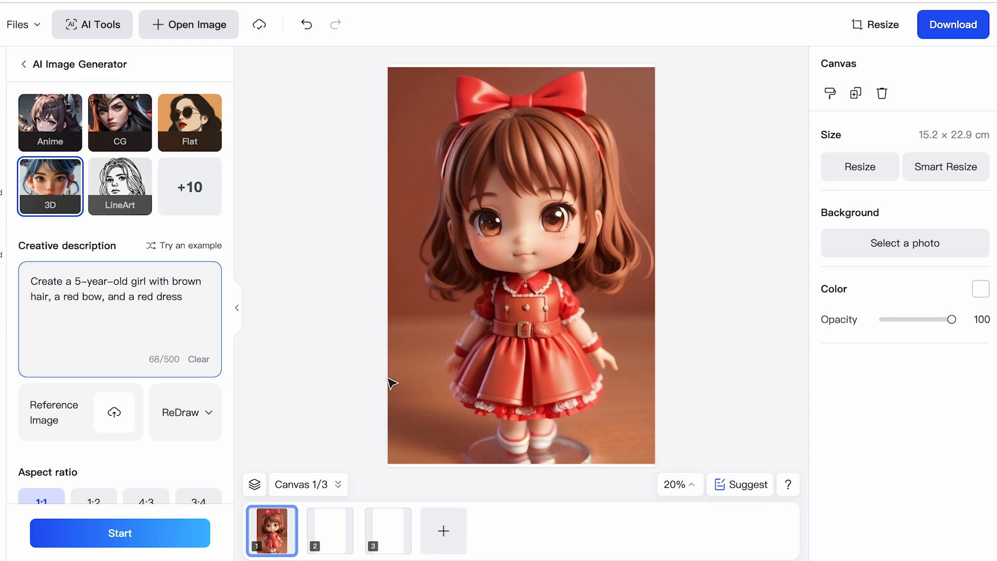
# Send the girl's picture on the first canvas to the AI Image Generator as the reference image.
pyautogui.click(570, 273)
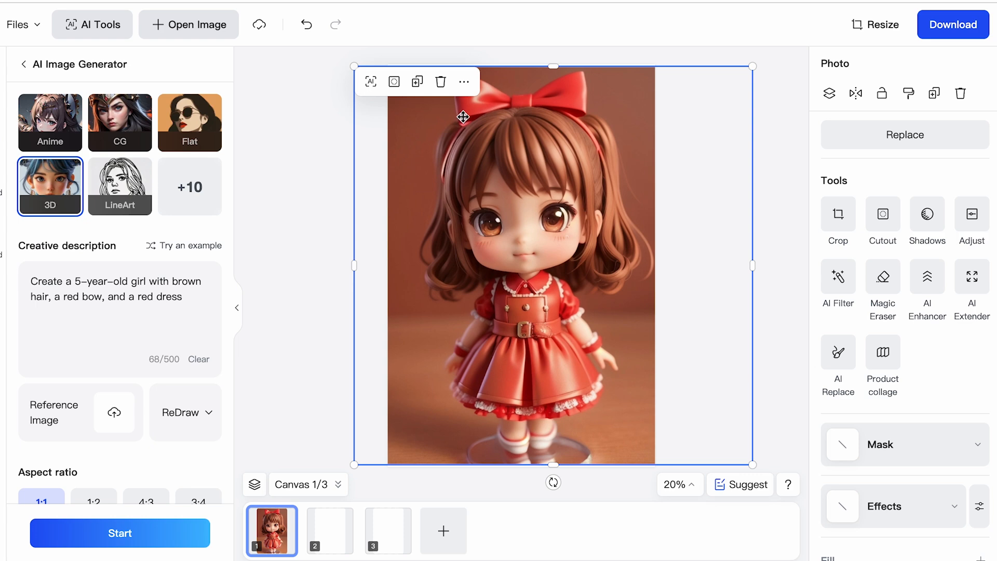
pyautogui.click(464, 82)
pyautogui.moveTo(549, 93)
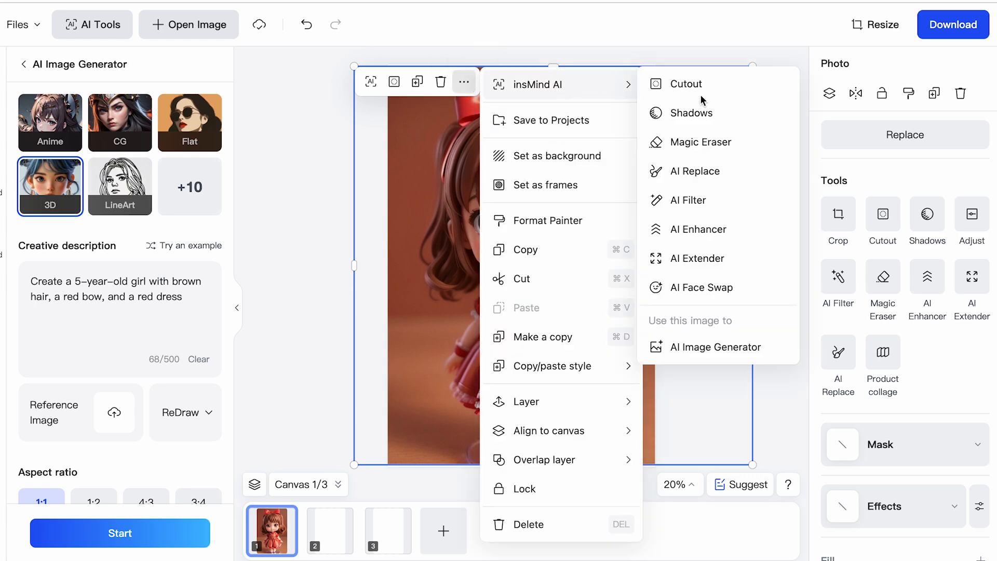
pyautogui.click(686, 350)
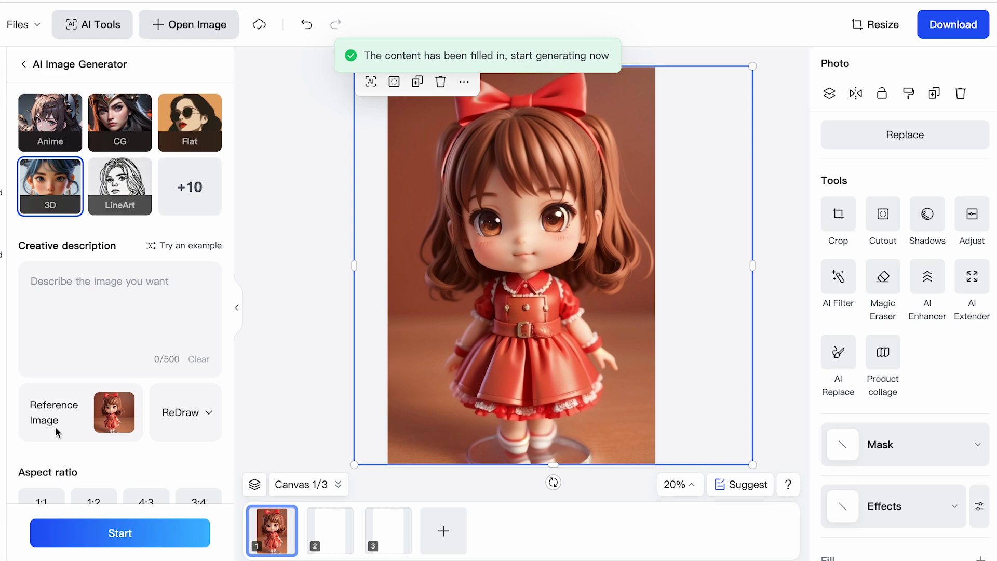
# Describe the image as a crying girl and generate it from the reference on the second canvas.
pyautogui.click(76, 282)
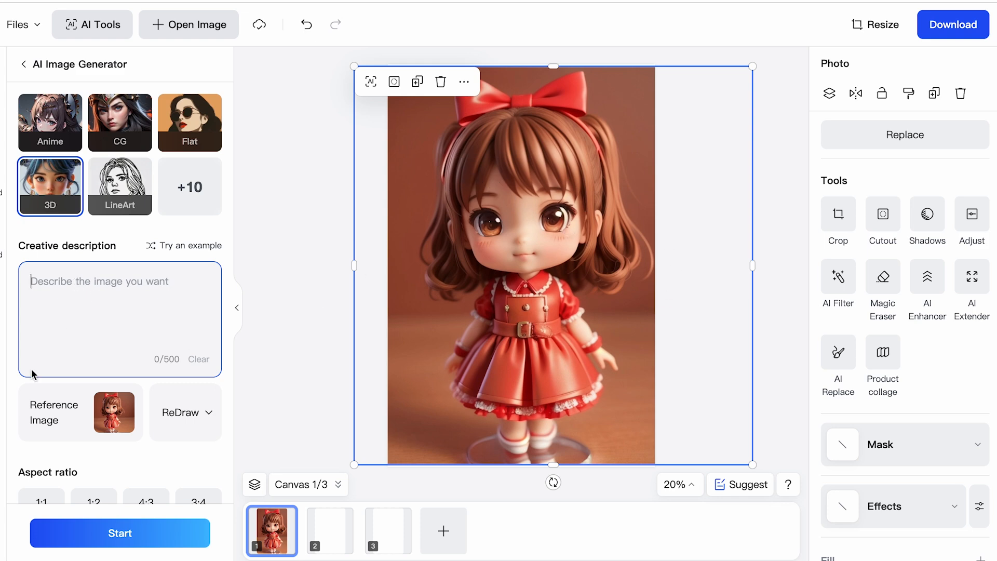
pyautogui.write('creates a crying girl')
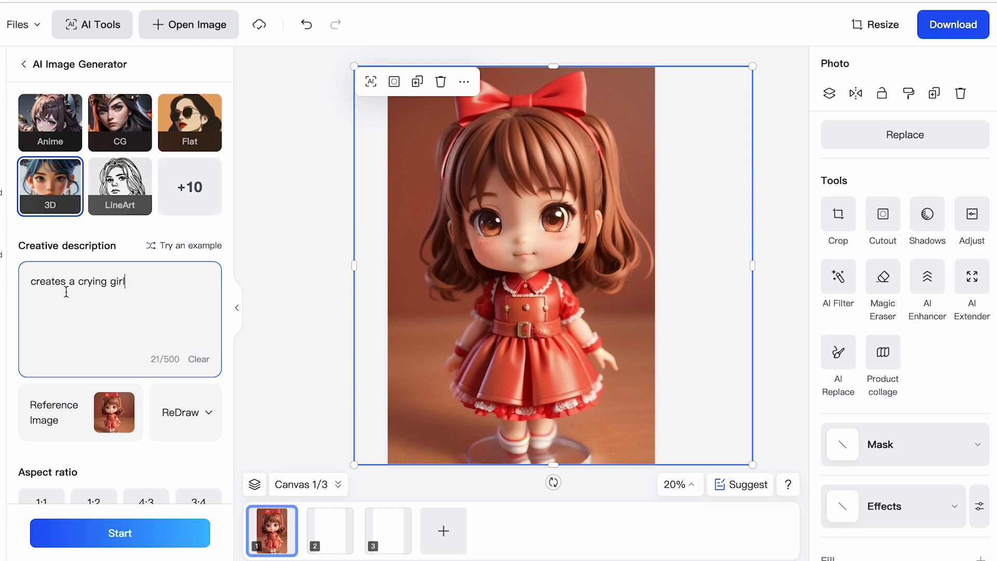
pyautogui.click(330, 528)
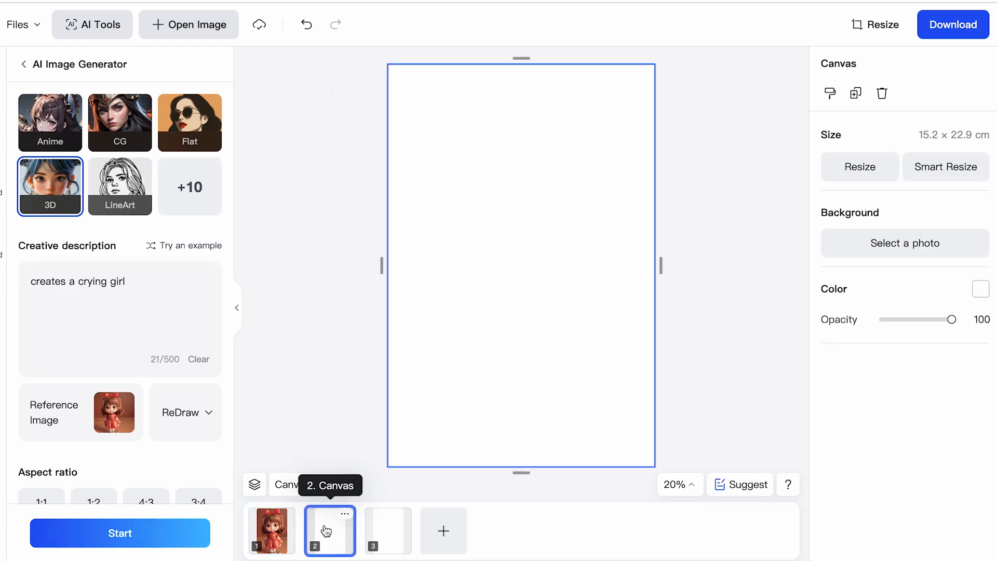
pyautogui.click(159, 533)
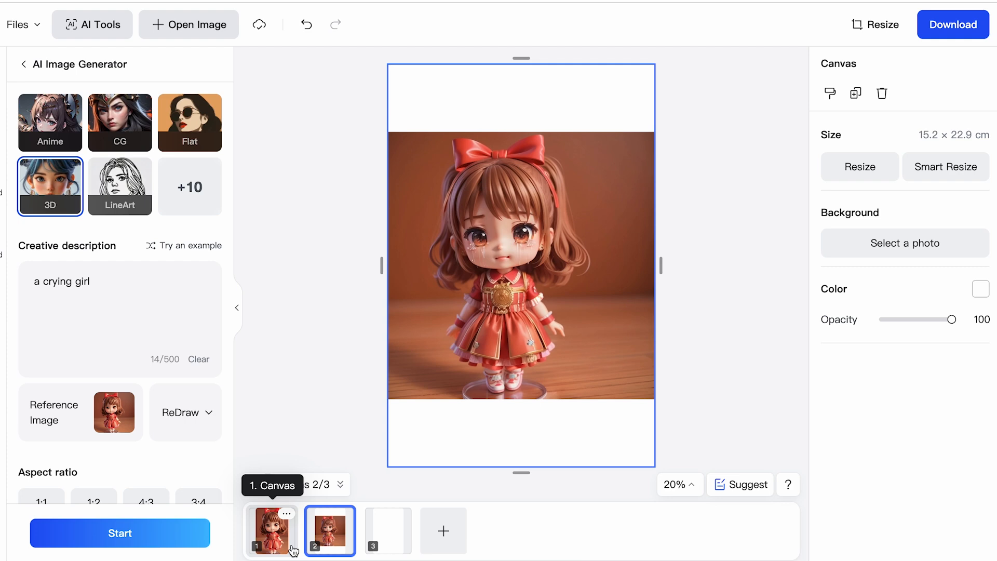
# Enlarge the crying girl image and reposition it to cover the whole second canvas.
pyautogui.click(519, 265)
pyautogui.moveTo(658, 126); pyautogui.dragTo(737, 48)
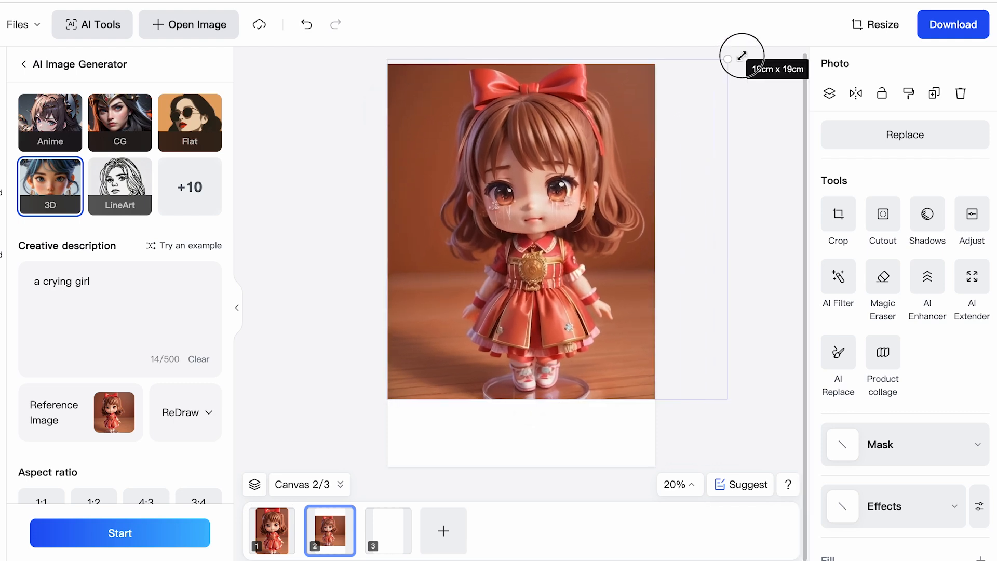
pyautogui.moveTo(539, 262); pyautogui.dragTo(492, 322)
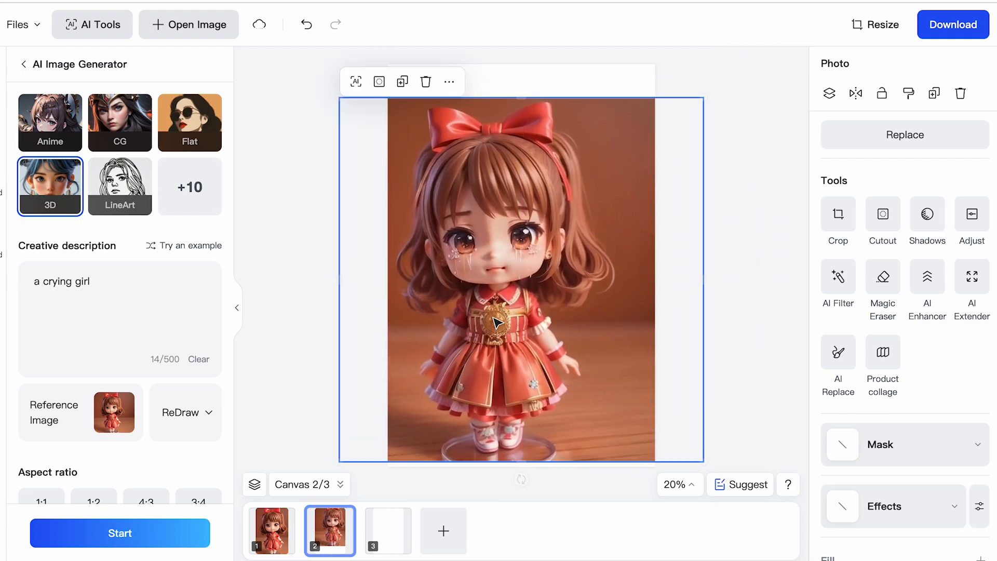
pyautogui.moveTo(705, 98); pyautogui.dragTo(753, 69)
pyautogui.moveTo(492, 279); pyautogui.dragTo(495, 284)
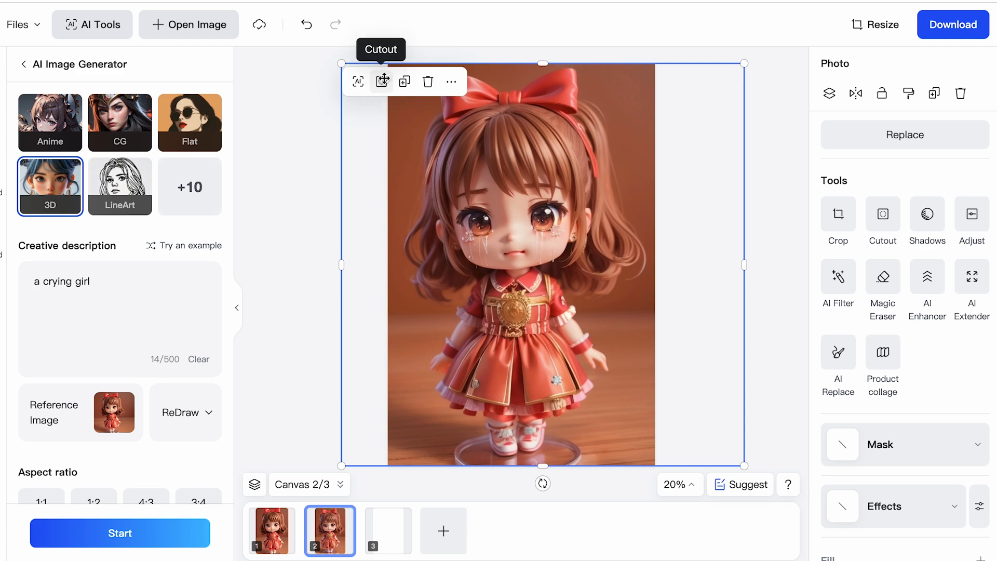
# Cut out the crying girl from her background and open the AI Background scenes.
pyautogui.click(384, 82)
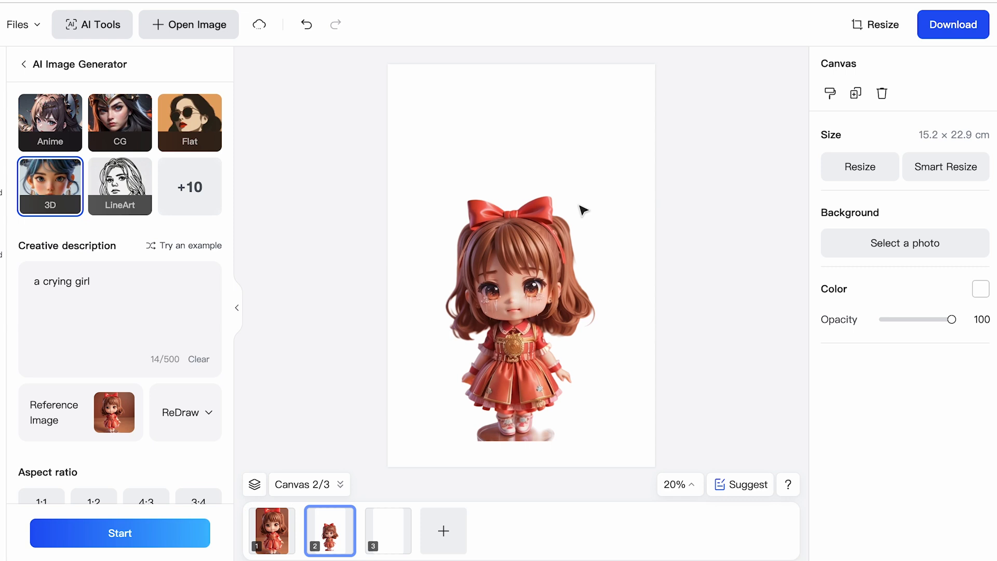
pyautogui.click(1, 249)
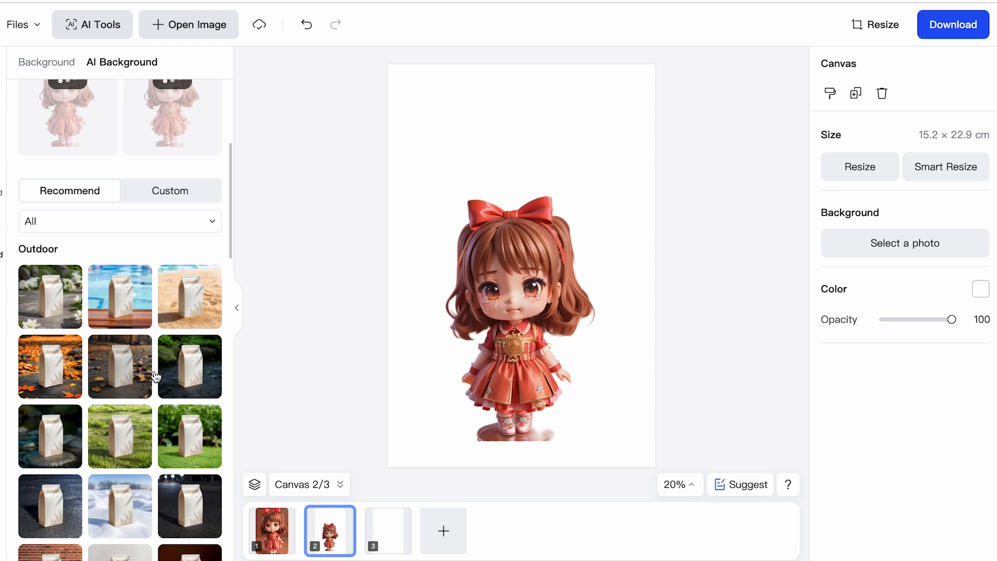
# Generate River and ForestMoss AI backgrounds for the crying girl and apply a green ForestMoss scene to the second canvas.
pyautogui.scroll(-2, 163, 430)
pyautogui.scroll(-1, 162, 430)
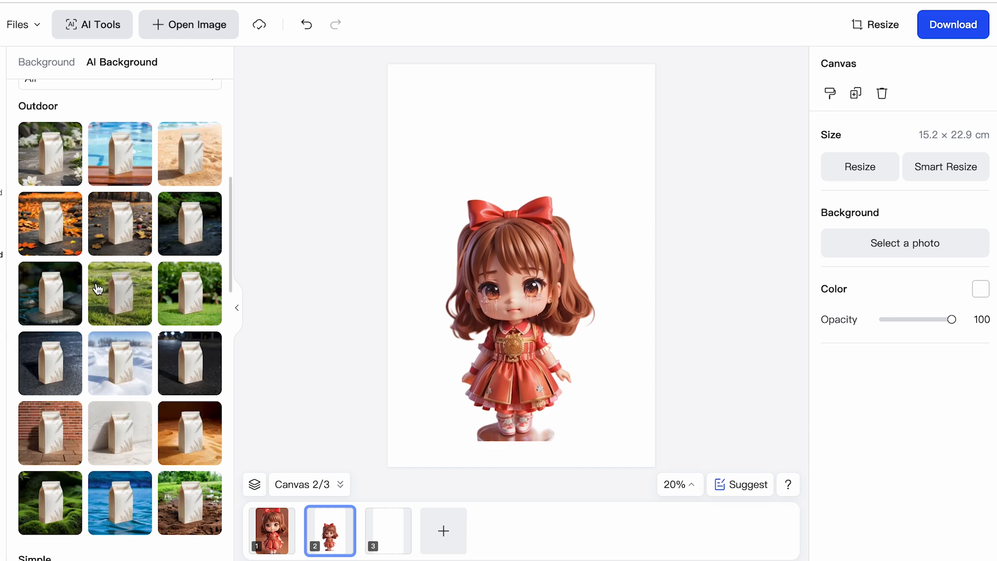
pyautogui.scroll(-1, 162, 325)
pyautogui.scroll(-1, 162, 325)
pyautogui.scroll(2, 156, 333)
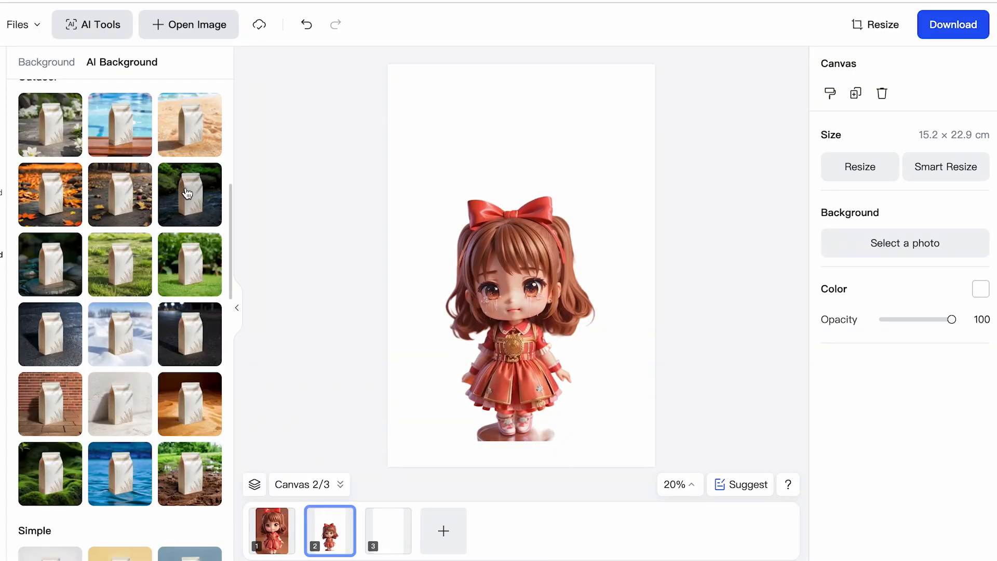
pyautogui.click(187, 193)
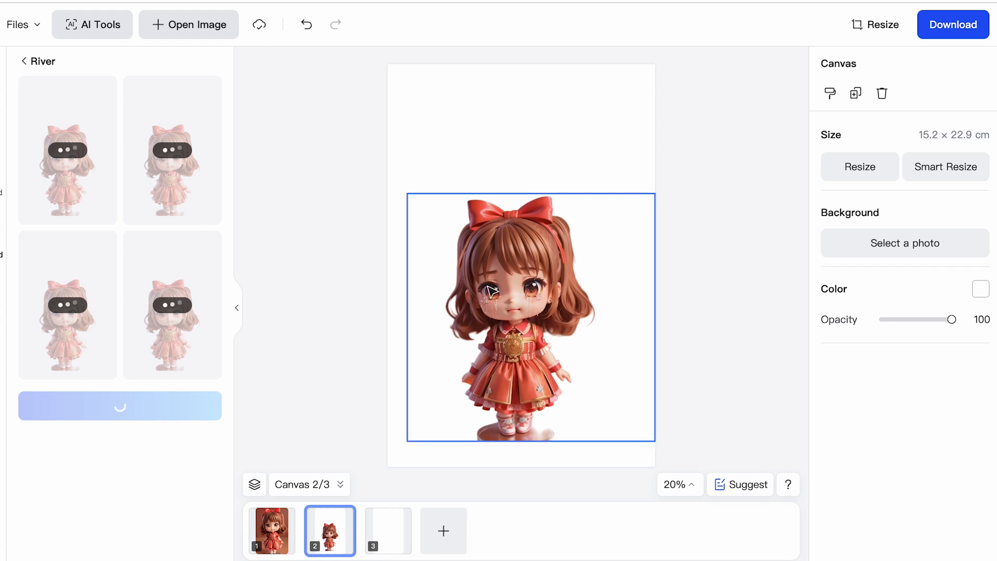
pyautogui.click(194, 314)
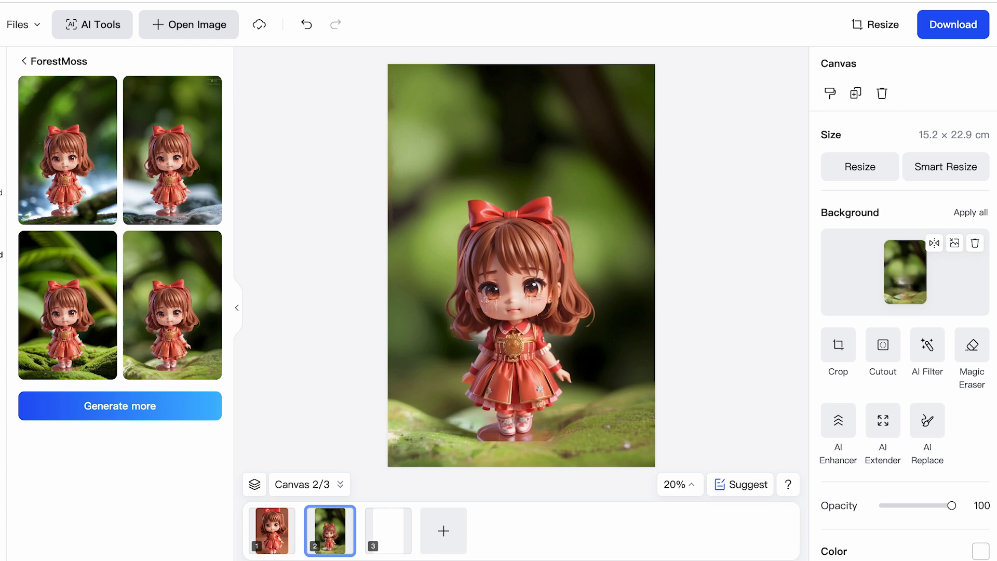
# Make a copy of the second canvas with the crying girl in the mossy forest.
pyautogui.click(331, 534)
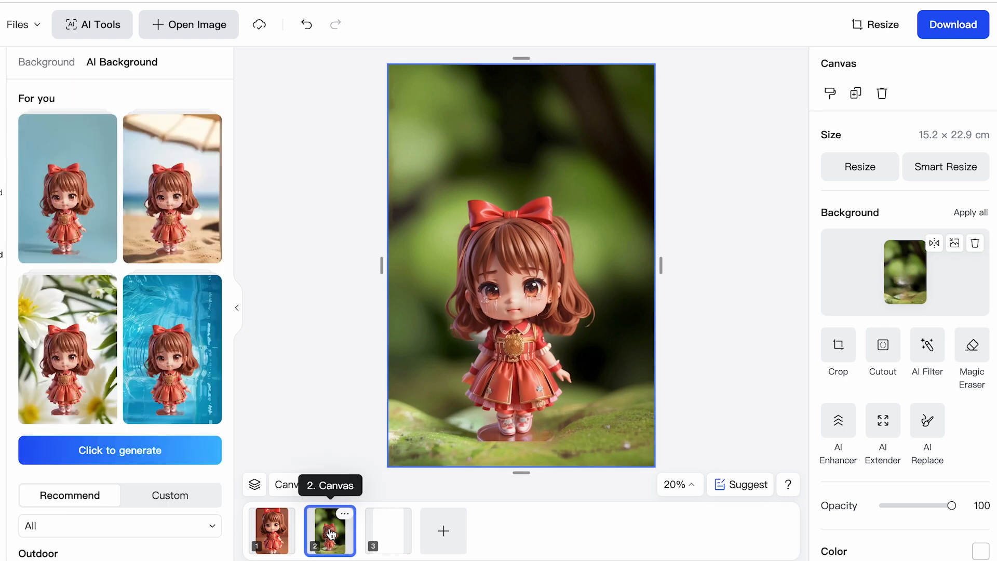
pyautogui.click(345, 513)
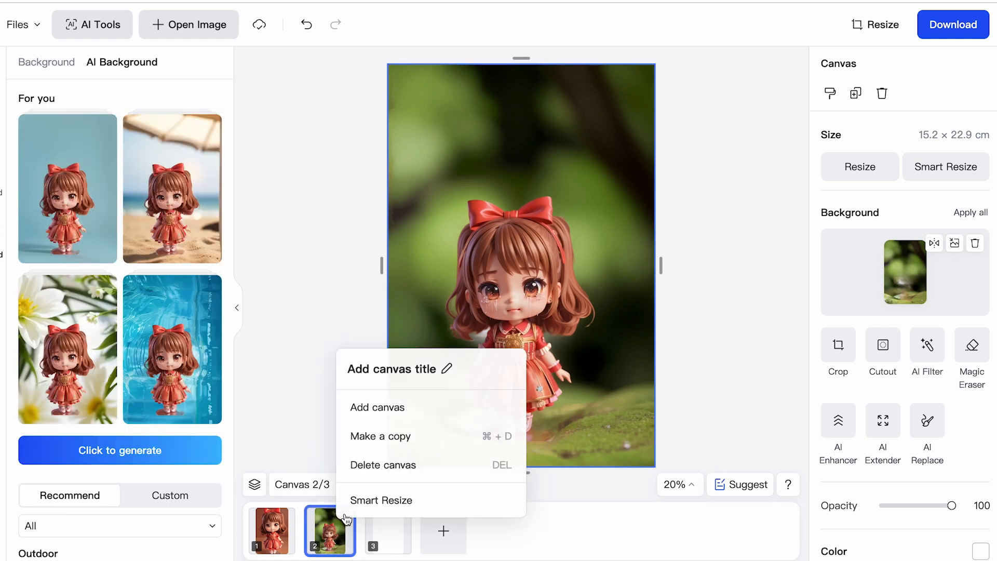
pyautogui.click(392, 435)
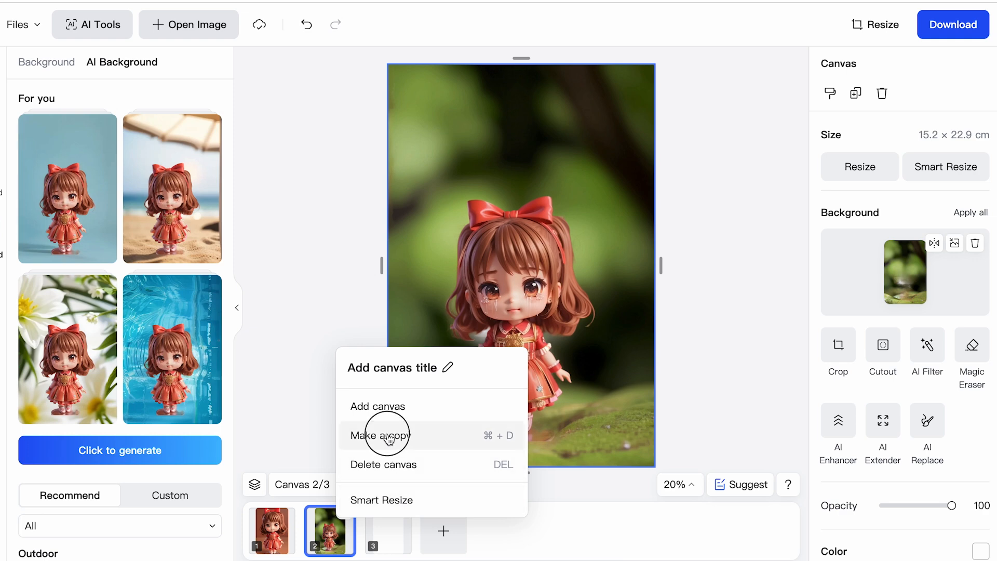
# Generate Flowers AI backgrounds on the copied canvas and apply the one with white blossoms against a pale wall.
pyautogui.scroll(-2, 137, 355)
pyautogui.scroll(-1, 136, 355)
pyautogui.scroll(1, 93, 332)
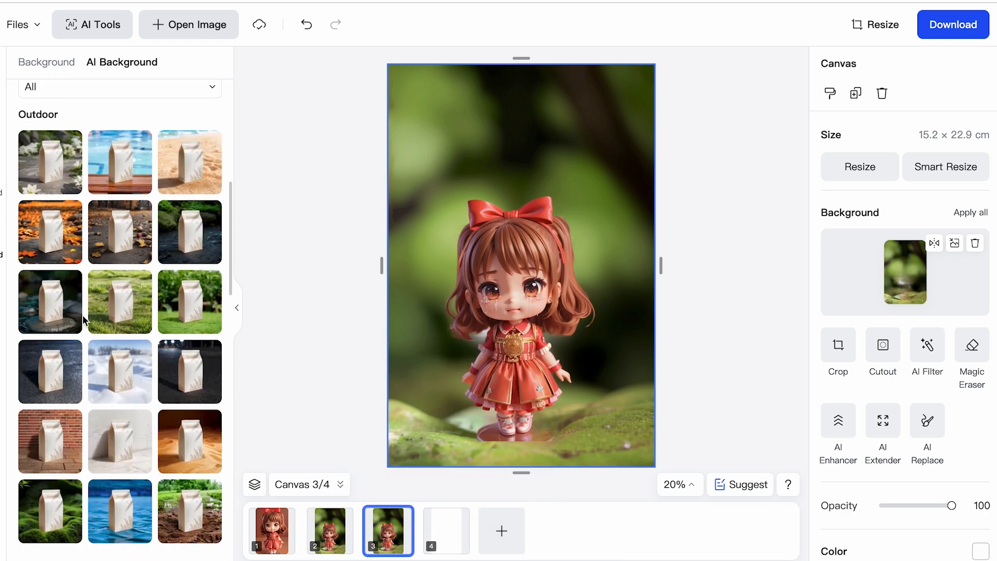
pyautogui.scroll(-10, 94, 383)
pyautogui.scroll(-6, 77, 233)
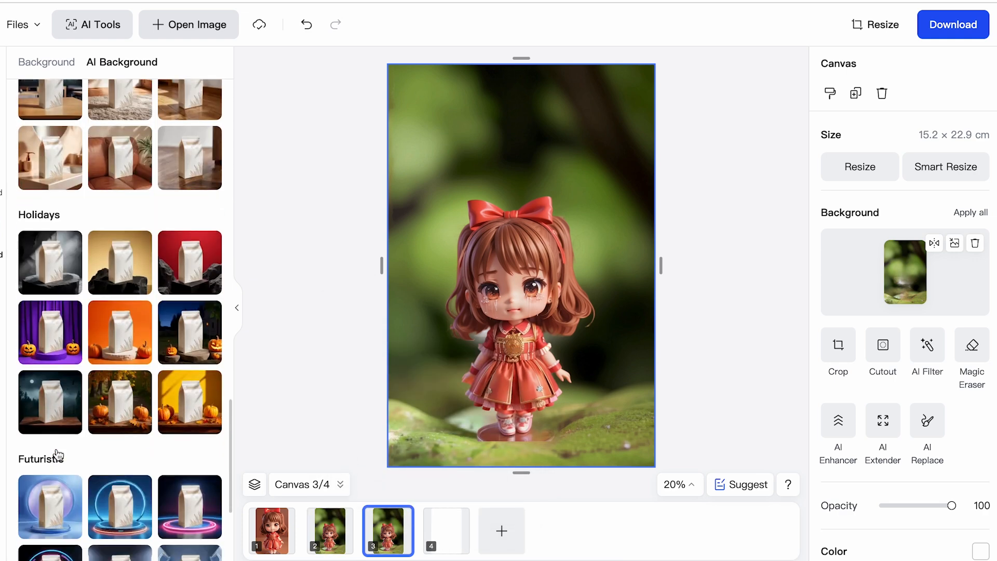
pyautogui.scroll(2, 67, 190)
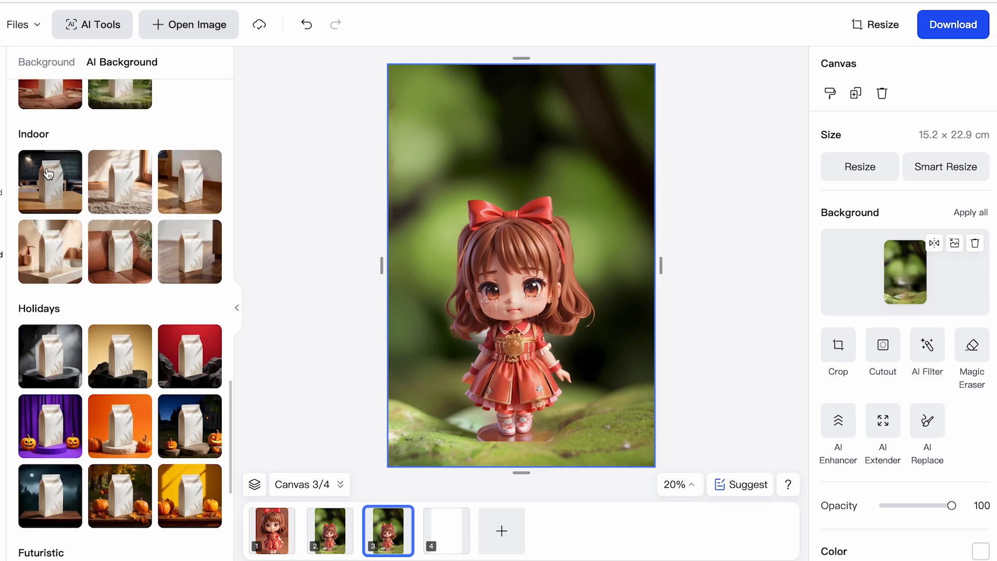
pyautogui.scroll(-1, 110, 392)
pyautogui.scroll(-1, 113, 395)
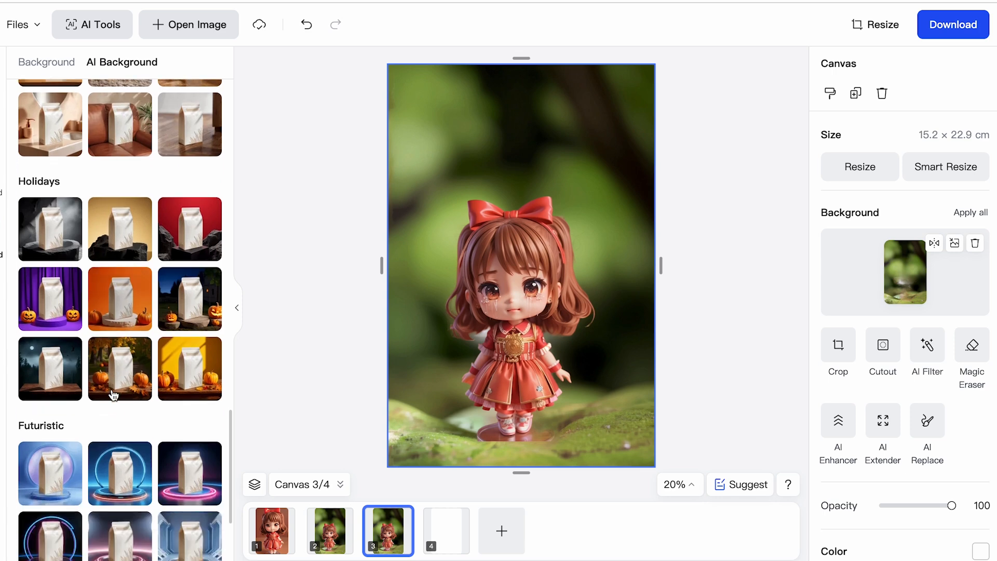
pyautogui.scroll(-2, 114, 395)
pyautogui.scroll(-1, 113, 395)
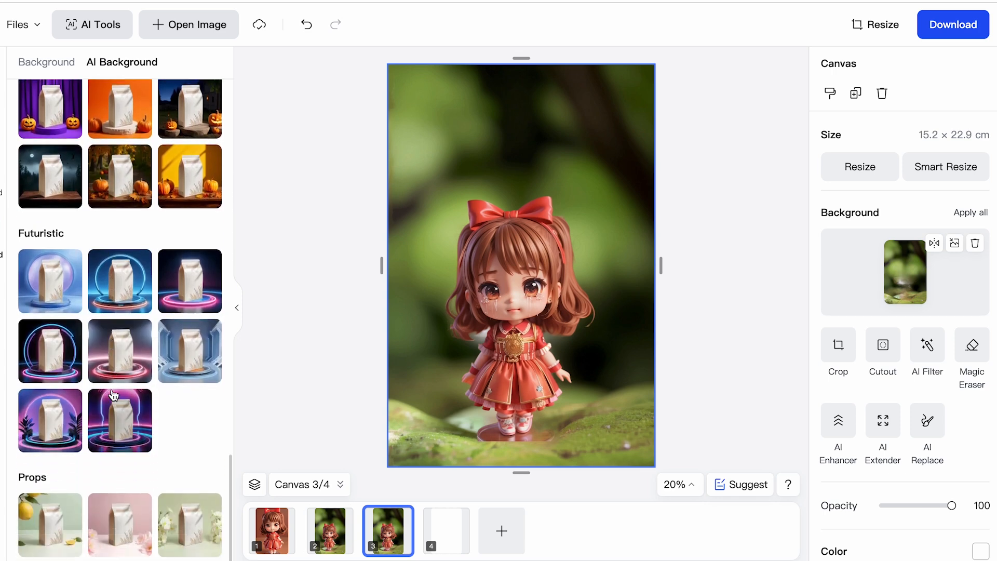
pyautogui.scroll(15, 113, 394)
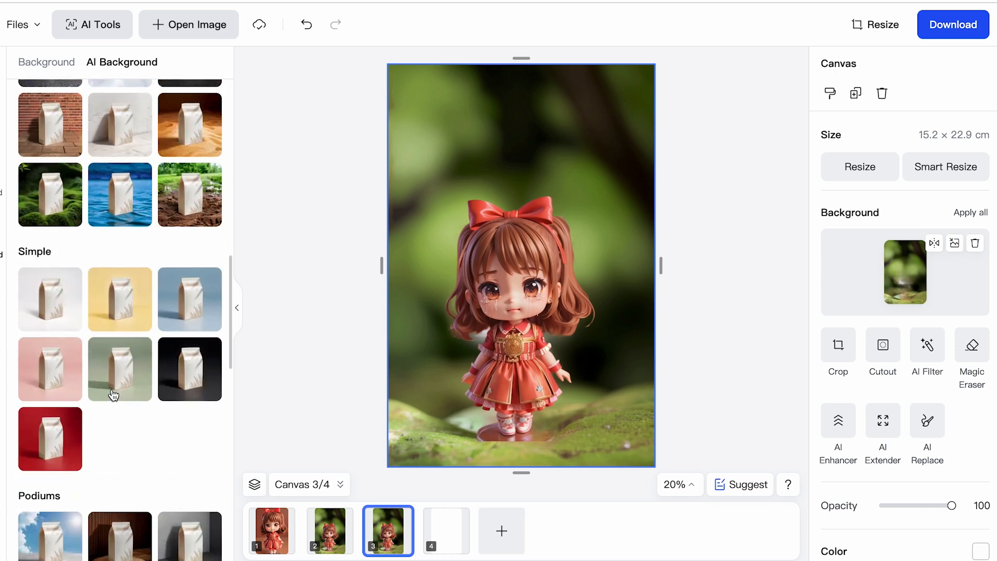
pyautogui.scroll(5, 113, 394)
pyautogui.click(58, 178)
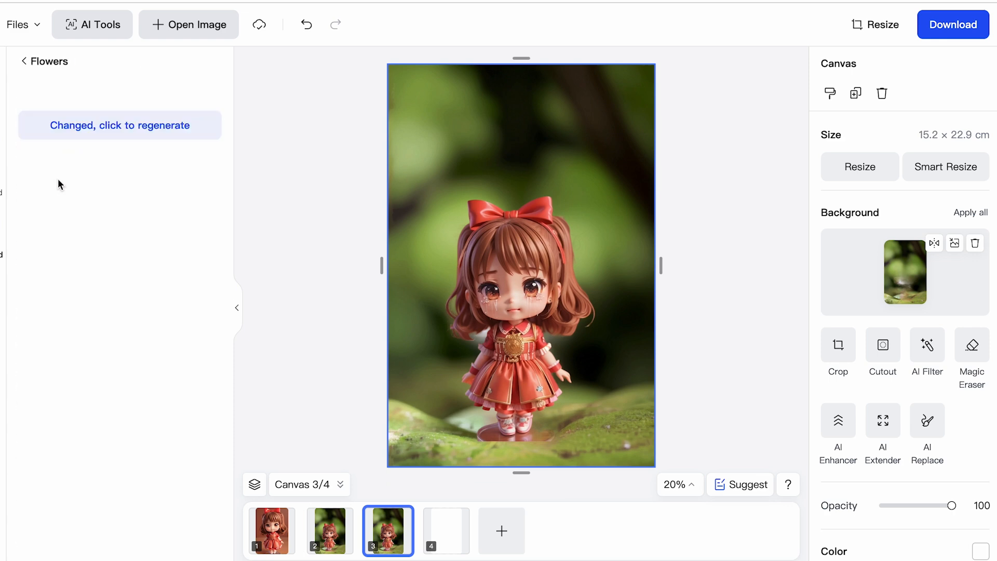
pyautogui.click(115, 133)
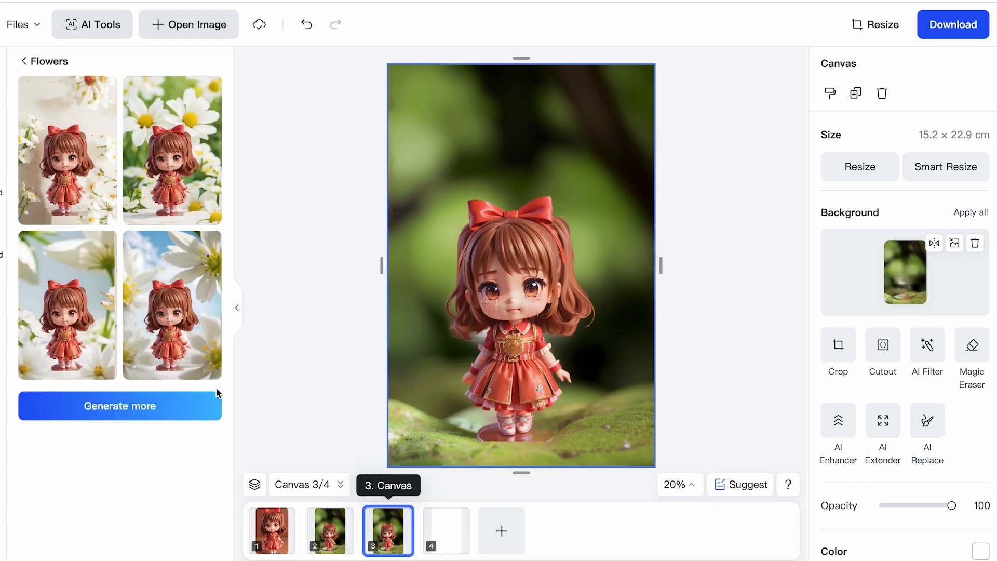
pyautogui.click(84, 172)
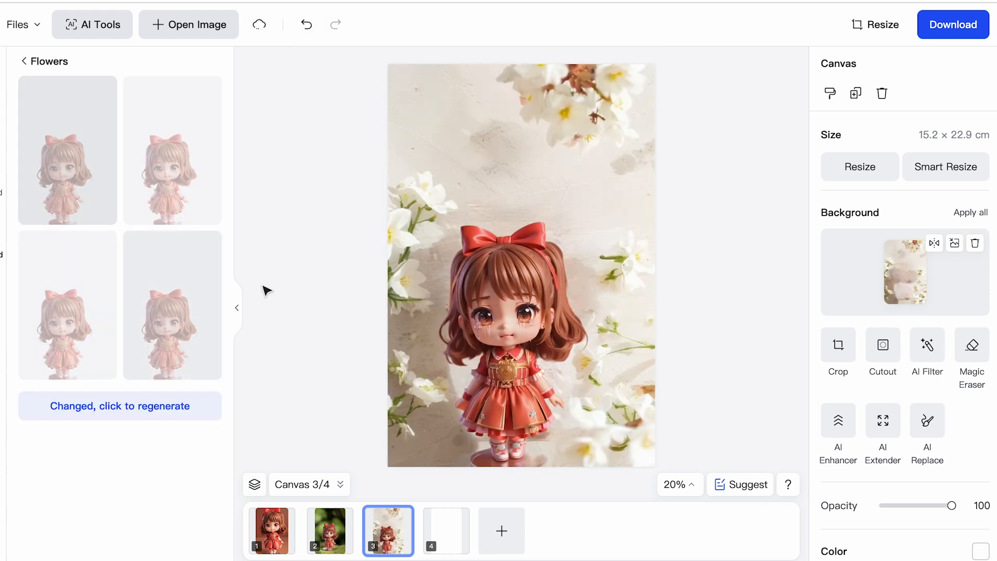
# Replace the flower scene behind the girl on the third canvas with a custom solid sky-blue background color.
pyautogui.click(2, 187)
pyautogui.scroll(-1, 138, 270)
pyautogui.scroll(1, 138, 270)
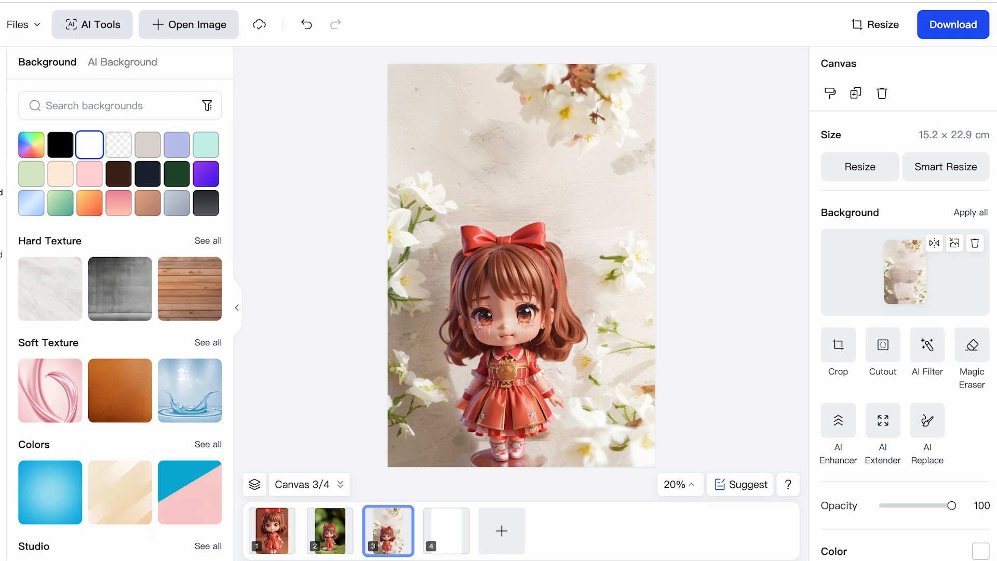
pyautogui.scroll(-1, 96, 268)
pyautogui.scroll(1, 98, 257)
pyautogui.click(29, 147)
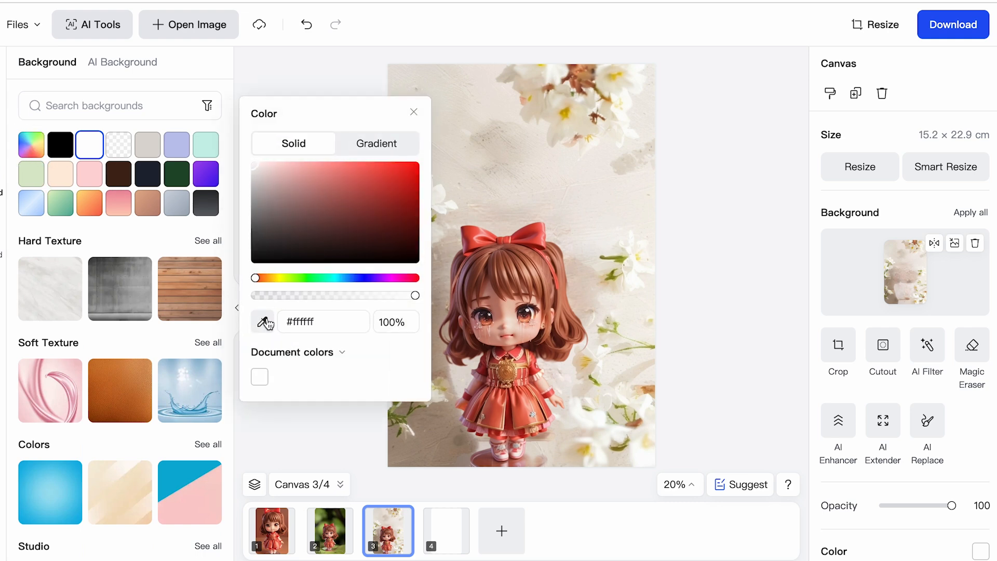
pyautogui.click(311, 278)
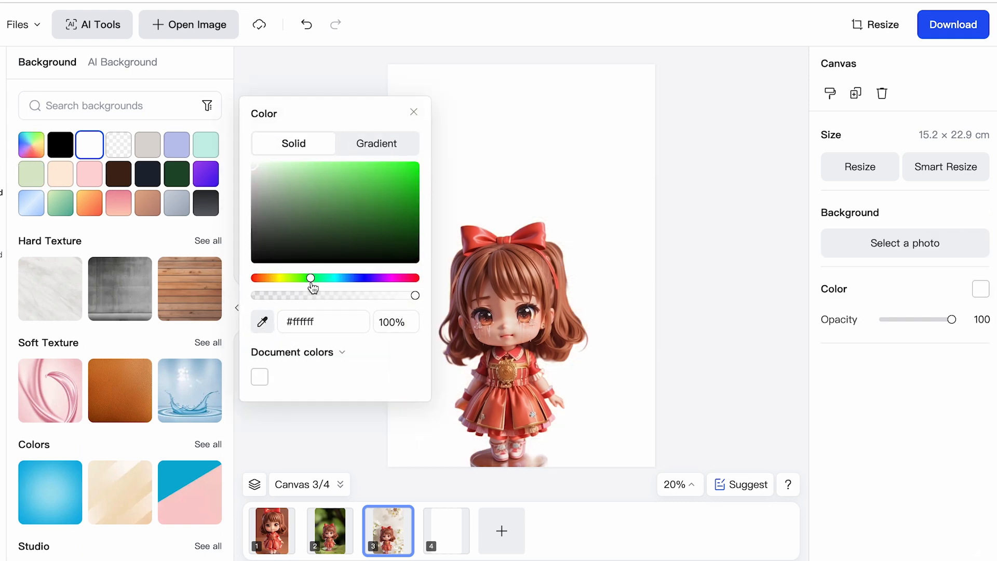
pyautogui.moveTo(348, 212); pyautogui.dragTo(318, 172)
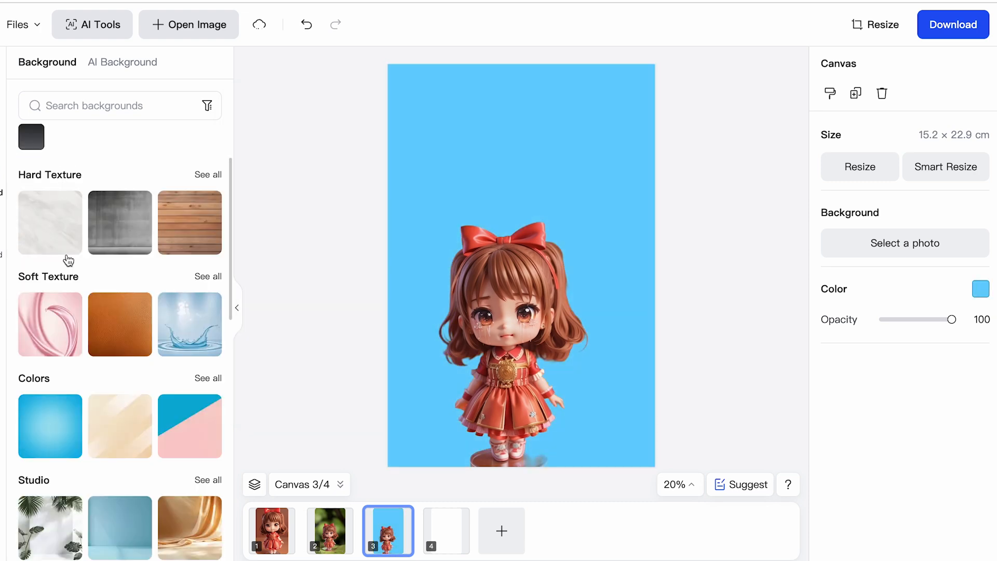
# Apply the Nature background with mountains, pine trees and a wooden ledge to the third canvas.
pyautogui.scroll(-7, 70, 269)
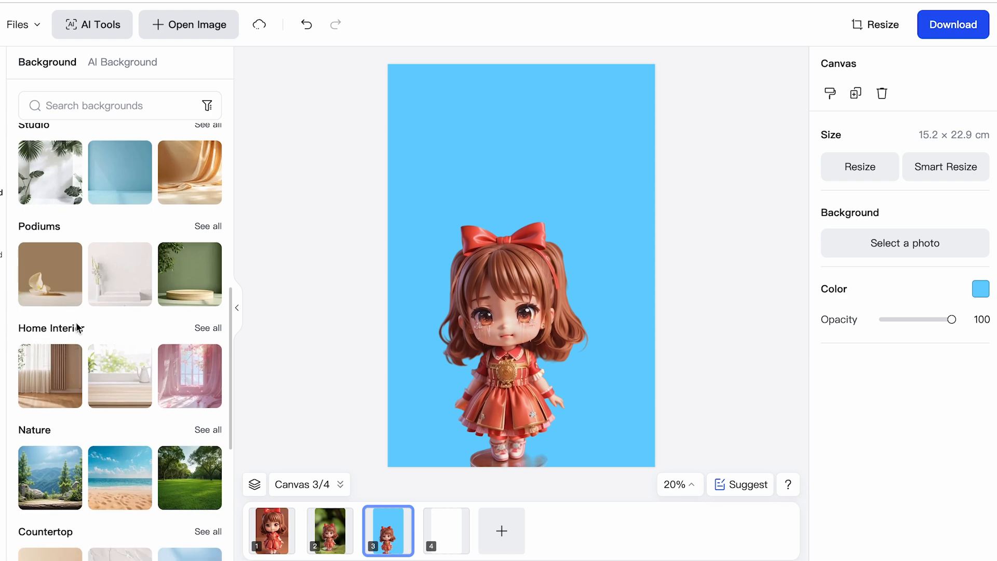
pyautogui.scroll(-2, 78, 327)
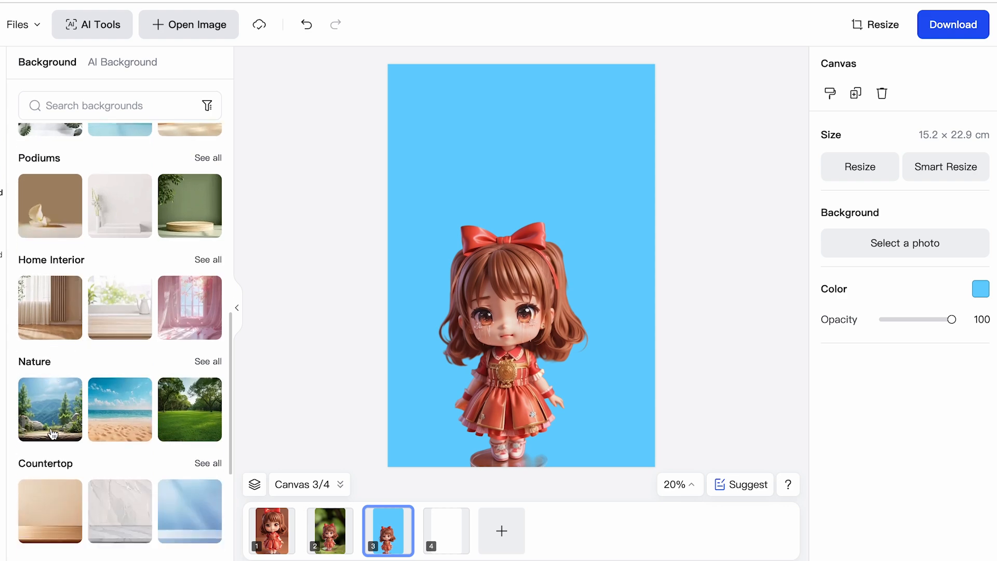
pyautogui.click(61, 415)
# Look through the full Nature collection and the remaining ready-made background categories for other story scenes.
pyautogui.scroll(-5, 175, 373)
pyautogui.scroll(2, 174, 373)
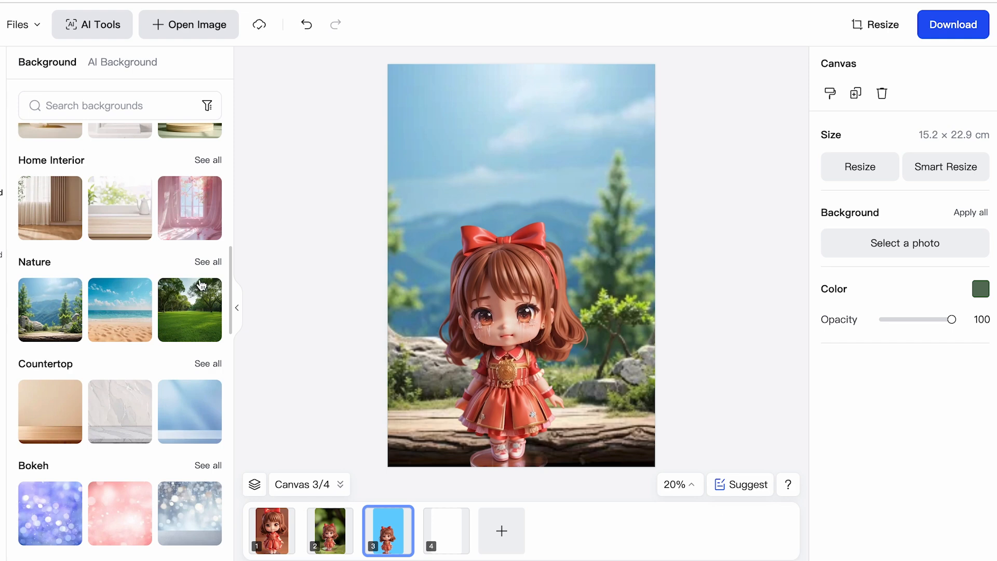
pyautogui.click(205, 263)
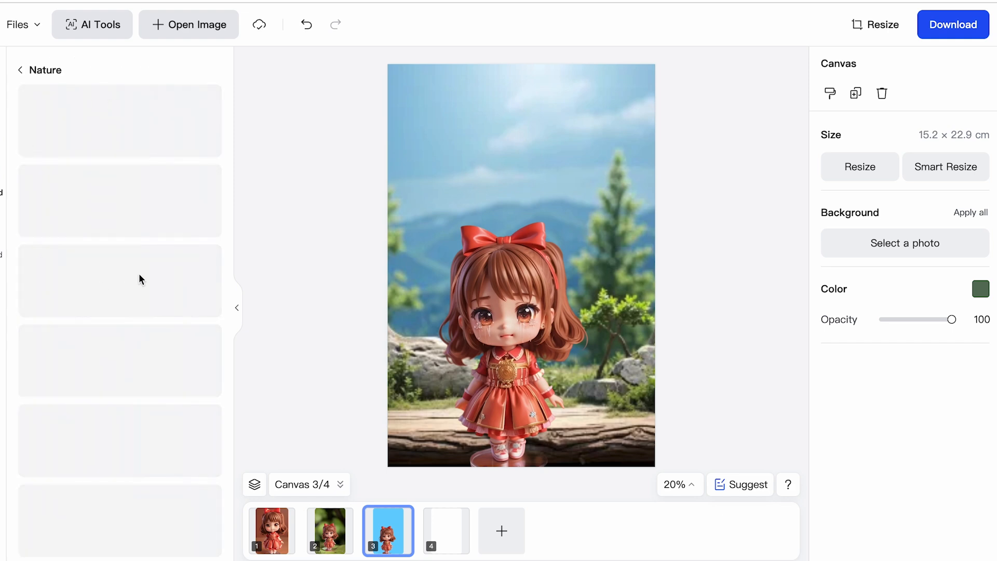
pyautogui.scroll(-5, 106, 389)
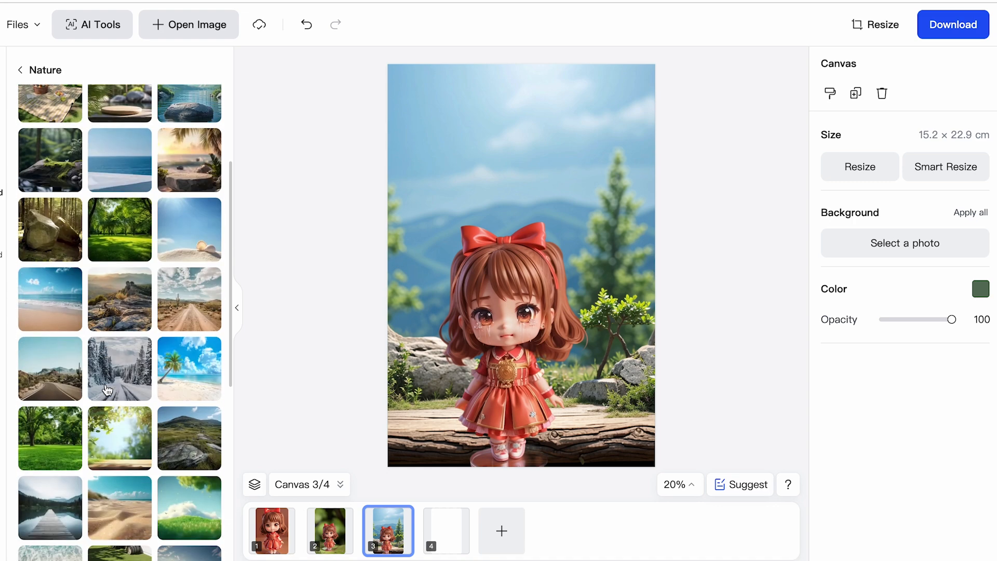
pyautogui.scroll(3, 161, 318)
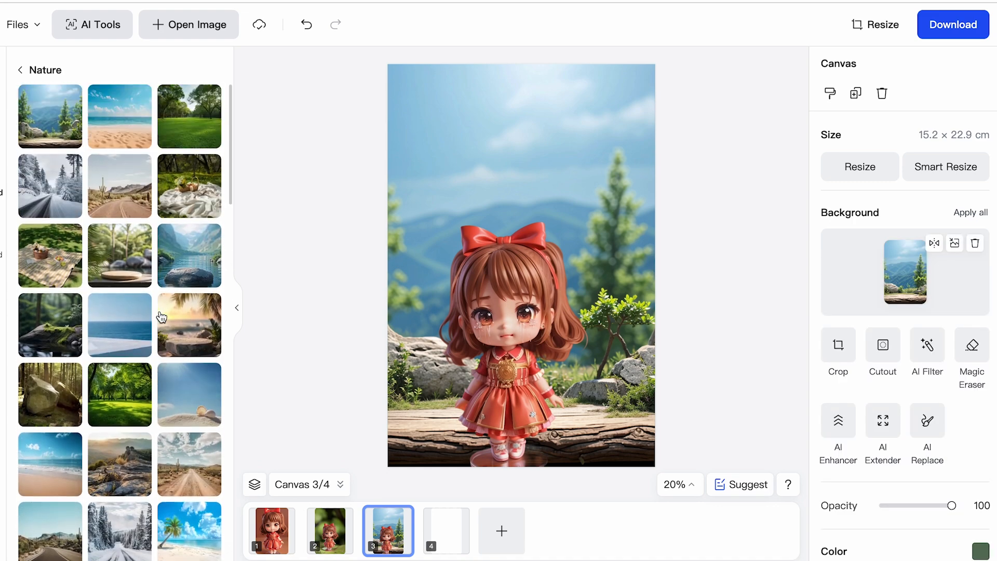
pyautogui.scroll(-3, 127, 288)
pyautogui.click(42, 67)
pyautogui.scroll(-2, 67, 384)
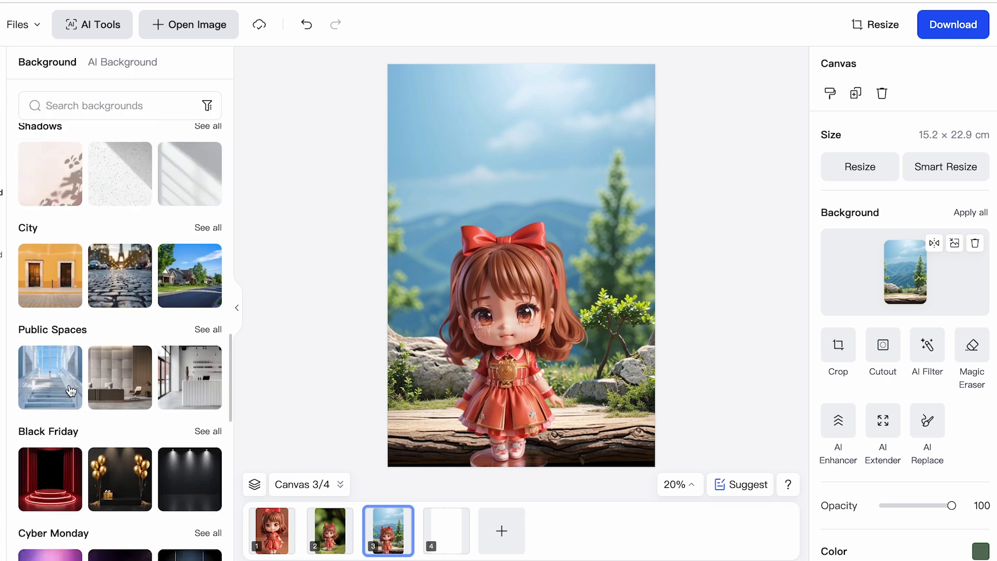
pyautogui.scroll(-6, 57, 397)
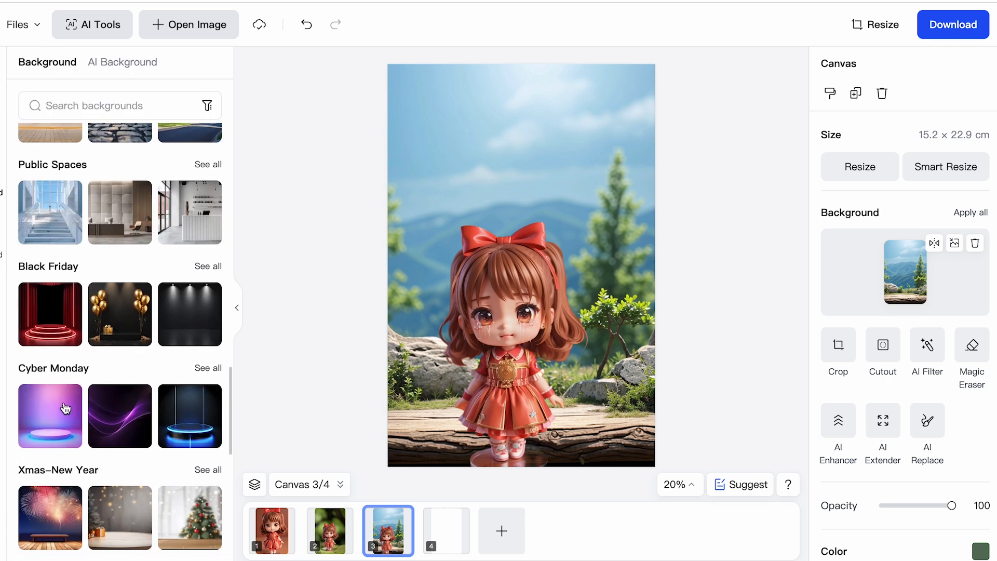
pyautogui.scroll(-3, 70, 399)
pyautogui.scroll(-6, 73, 469)
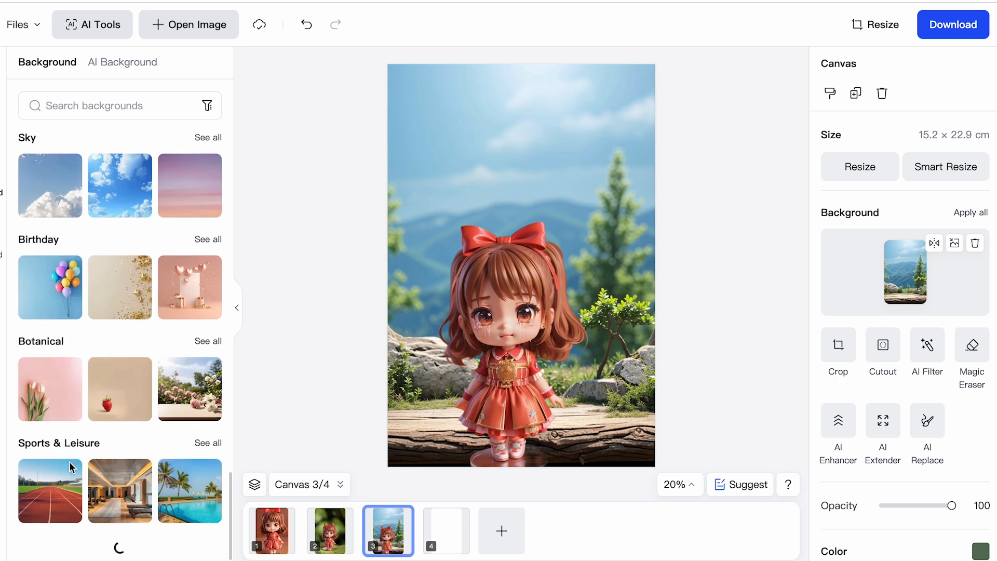
pyautogui.scroll(-5, 52, 428)
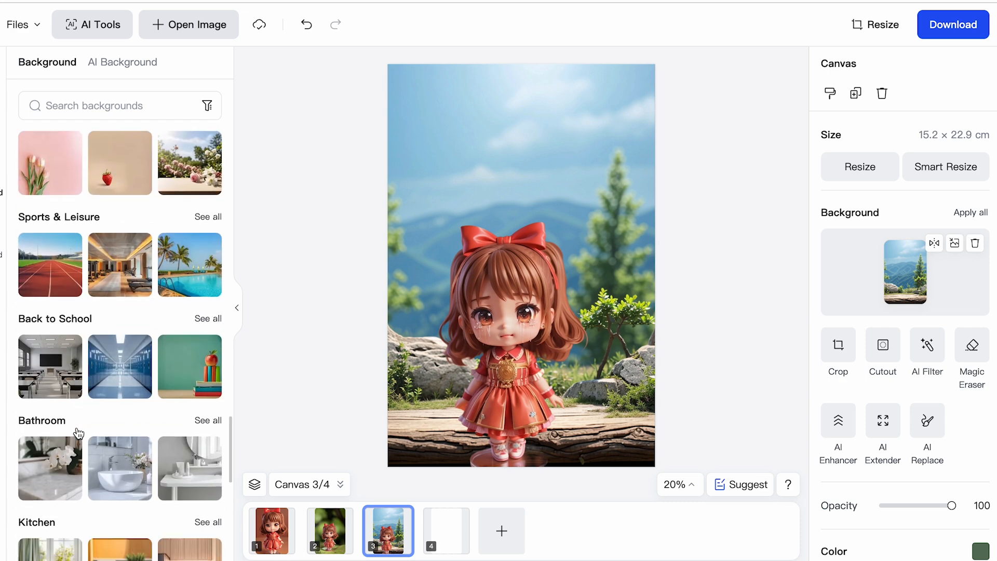
pyautogui.scroll(20, 107, 375)
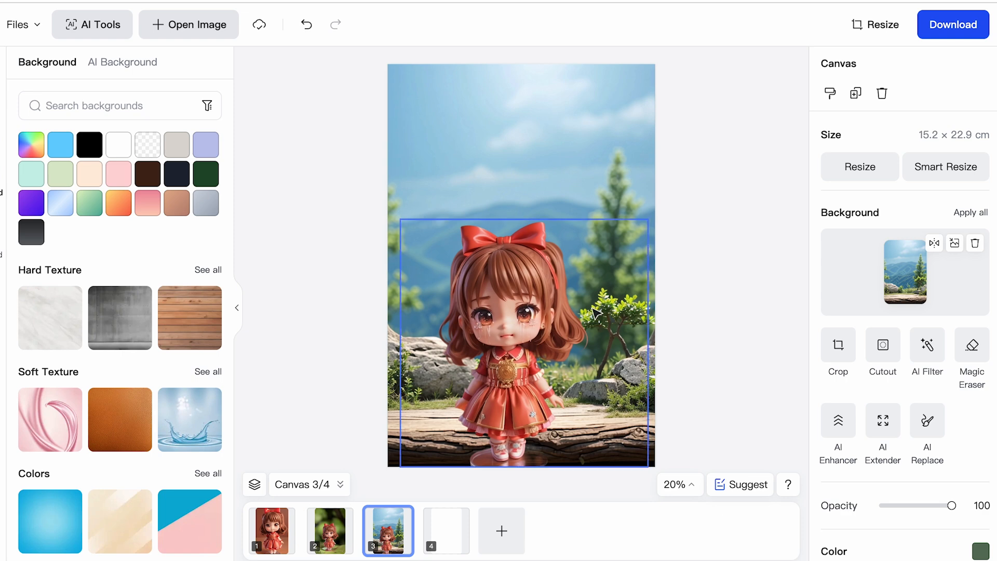
# Add a "handwrite" style heading in the sky above the girl on the third canvas and open its text for editing.
pyautogui.click(0, 300)
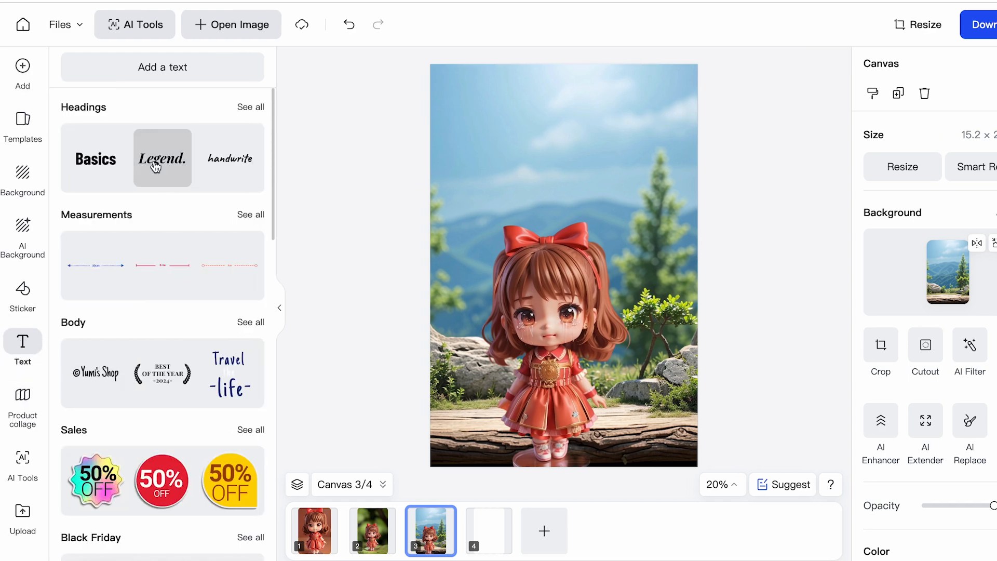
pyautogui.click(251, 107)
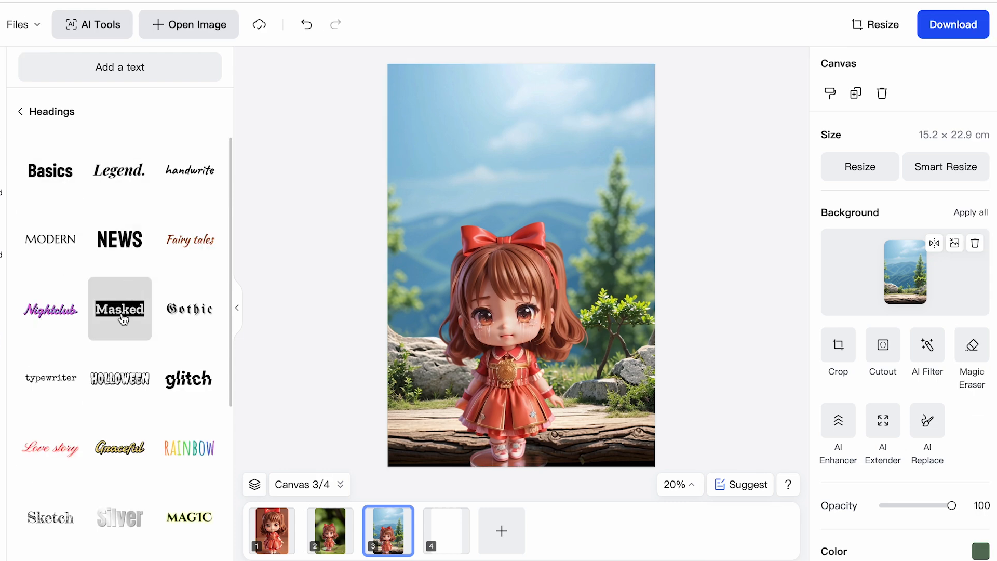
pyautogui.scroll(-1, 123, 345)
pyautogui.scroll(1, 123, 346)
pyautogui.moveTo(119, 171); pyautogui.dragTo(492, 131)
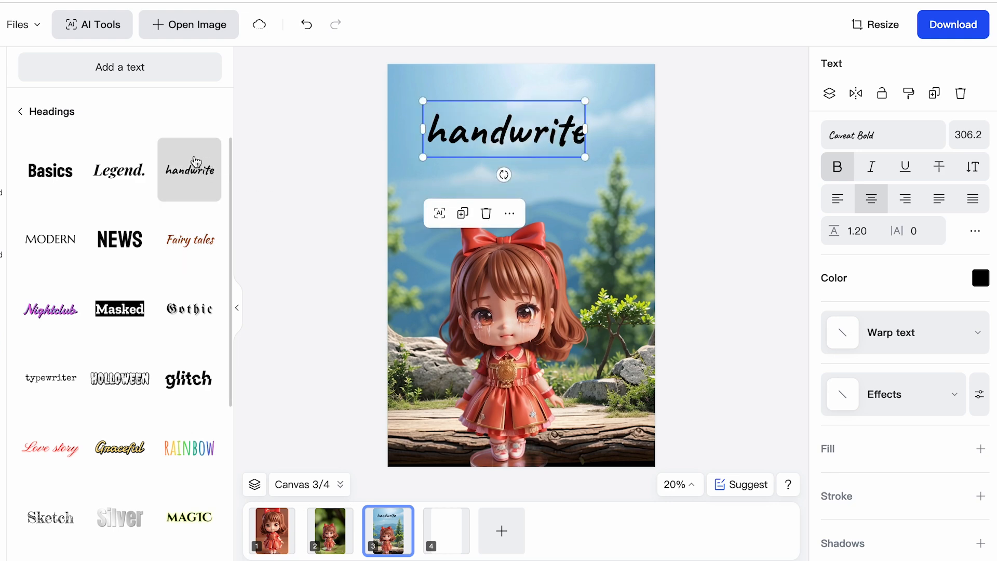
pyautogui.doubleClick(574, 123)
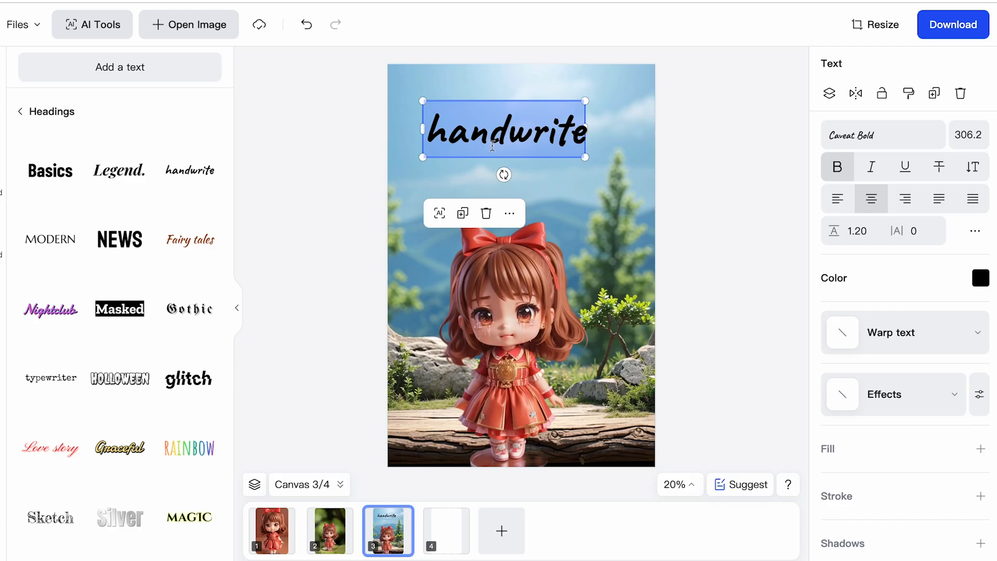
# Replace the heading text with the story's opening paragraph, "One quiet night… It was a tiny star!", and fit it across the sky above the girl.
pyautogui.write('One quiet night, Maya lay in her backyard, gazing at the stars. Suddenly, she noticed a small, twinkling light drifting down. It was a tiny star!')
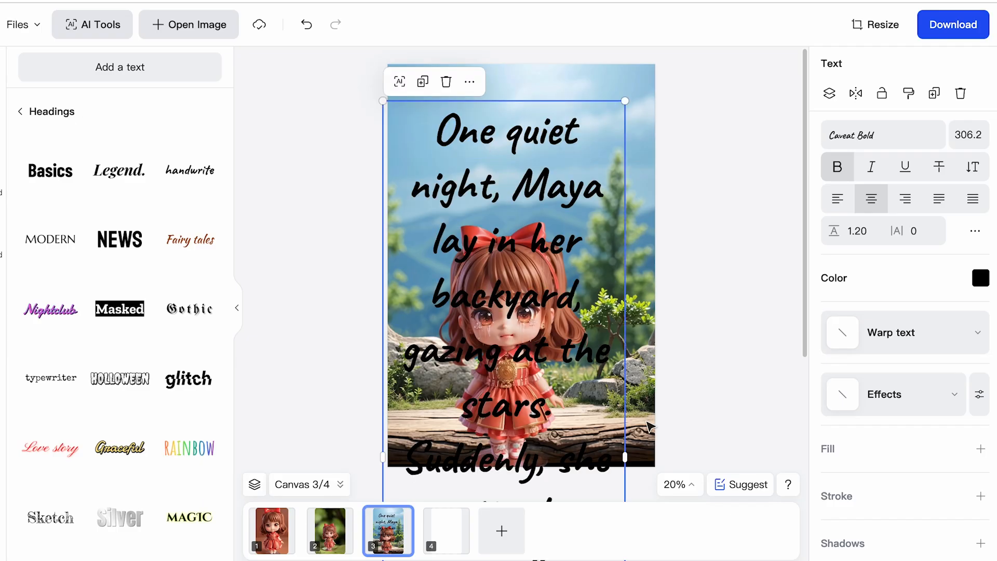
pyautogui.moveTo(654, 428); pyautogui.dragTo(798, 381)
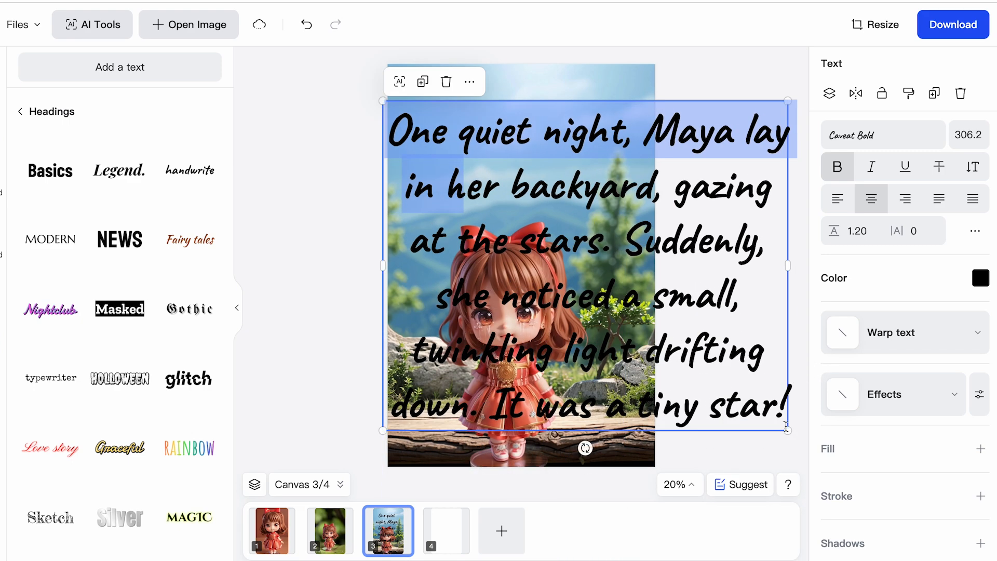
pyautogui.moveTo(792, 429); pyautogui.dragTo(504, 249)
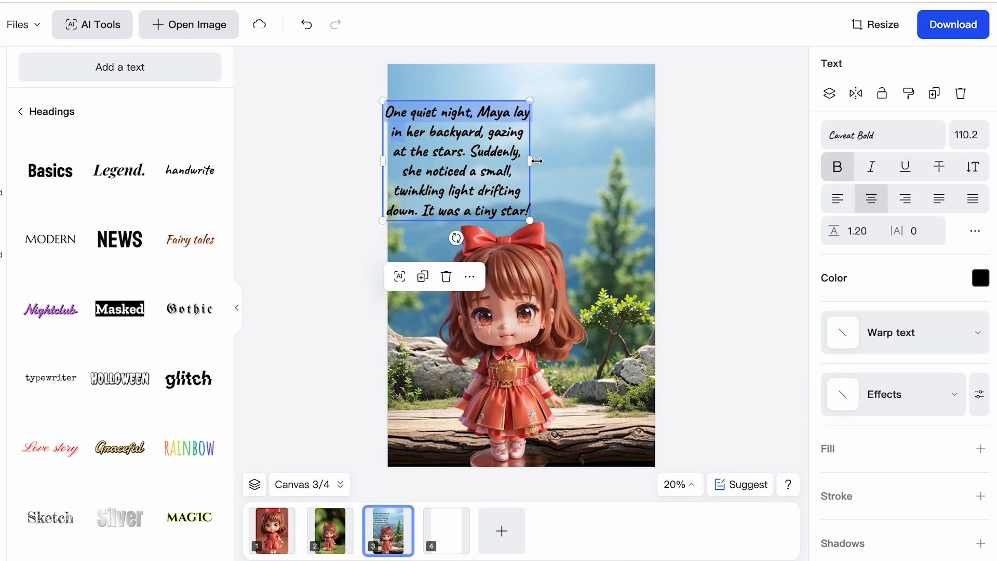
pyautogui.moveTo(532, 160); pyautogui.dragTo(572, 160)
pyautogui.moveTo(572, 160); pyautogui.dragTo(601, 161)
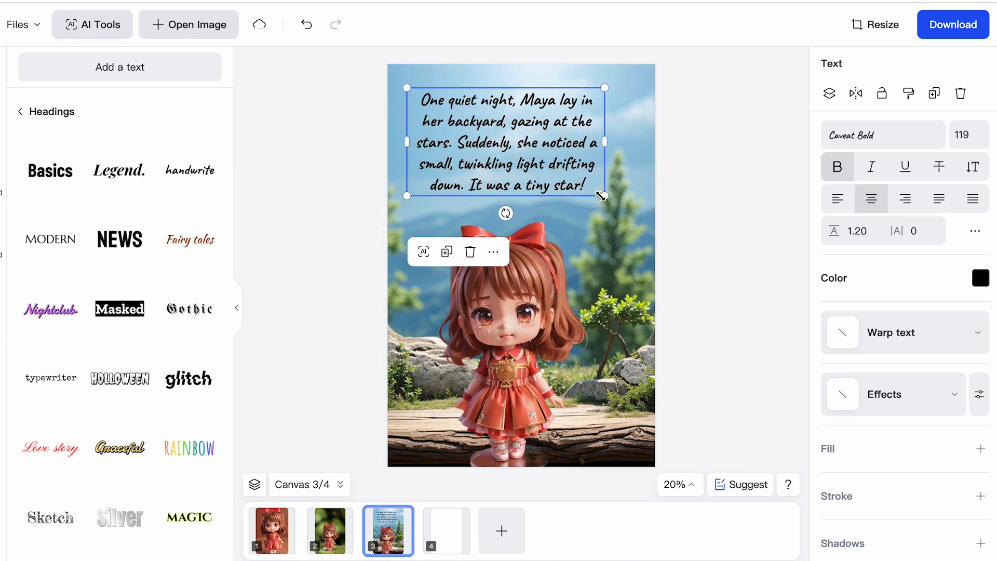
pyautogui.moveTo(602, 196); pyautogui.dragTo(623, 207)
pyautogui.moveTo(547, 165)
pyautogui.mouseDown()
pyautogui.moveTo(538, 166)
pyautogui.moveTo(549, 163)
pyautogui.mouseUp()
pyautogui.click(701, 210)
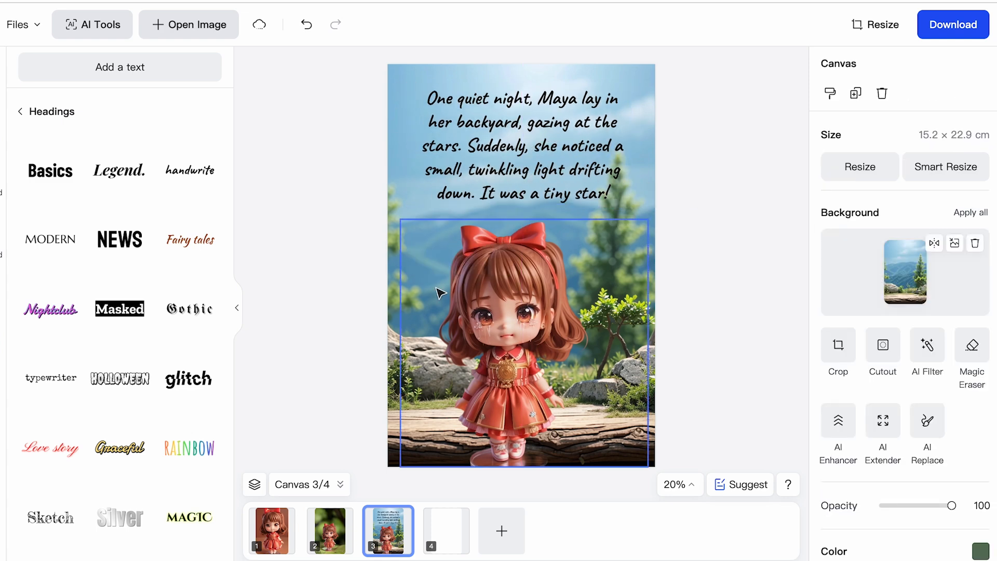
# Add the round green speech bubble shape to the third canvas, beside the girl's head with its tail pointing toward her.
pyautogui.click(1, 363)
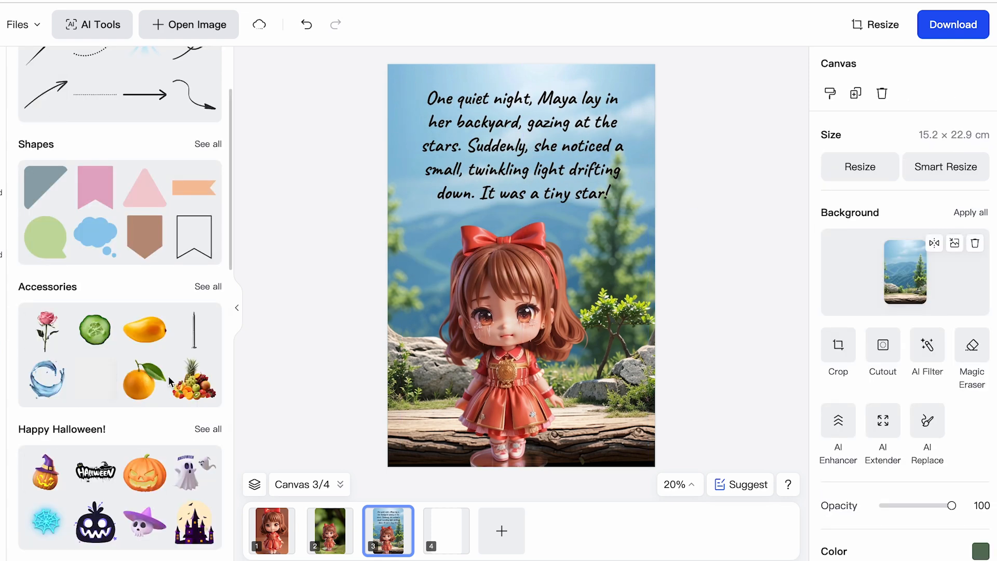
pyautogui.scroll(-1, 170, 380)
pyautogui.click(208, 112)
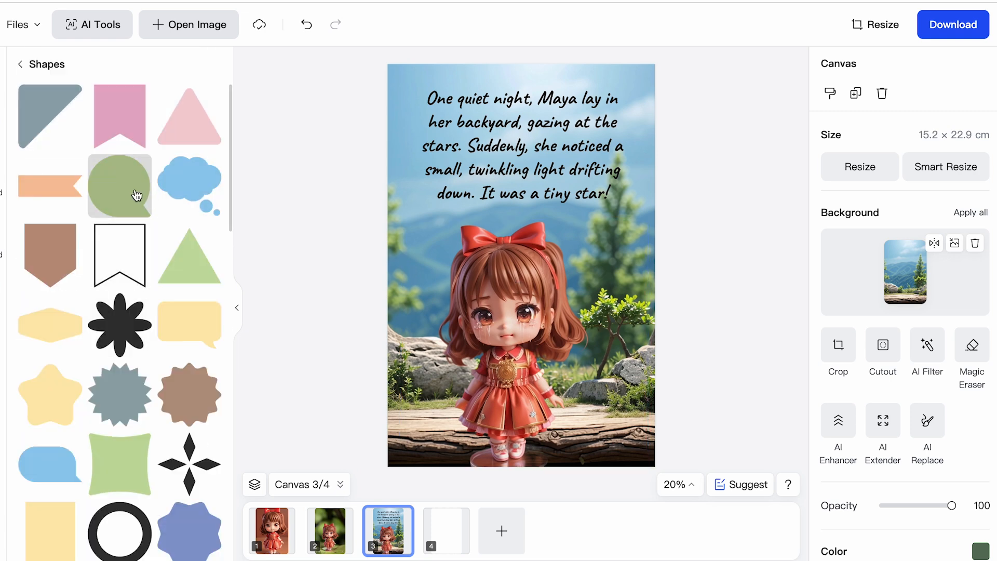
pyautogui.moveTo(139, 196); pyautogui.dragTo(461, 274)
pyautogui.click(706, 260)
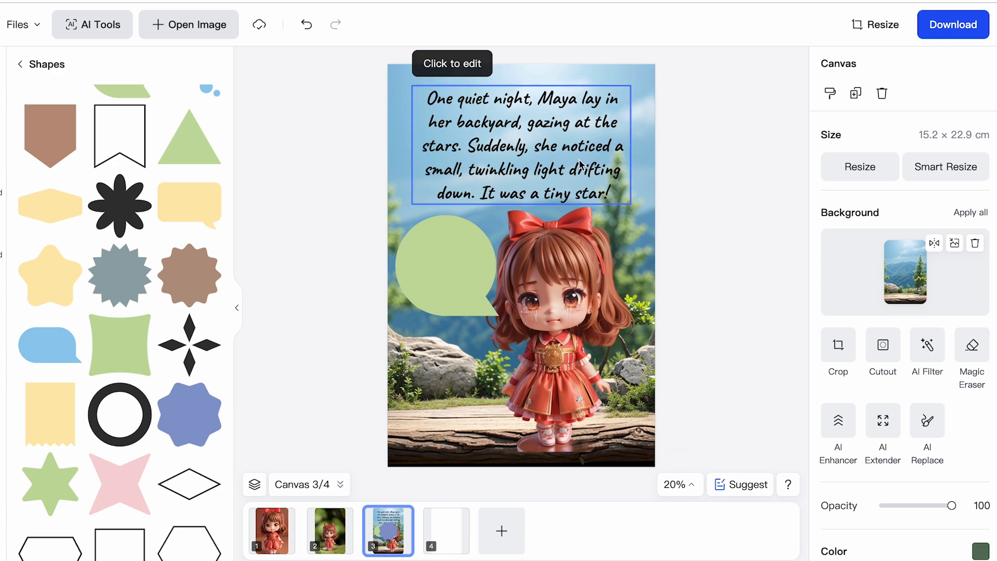
# Review the download format and quality options for the finished page, leaving JPG as the format.
pyautogui.click(943, 32)
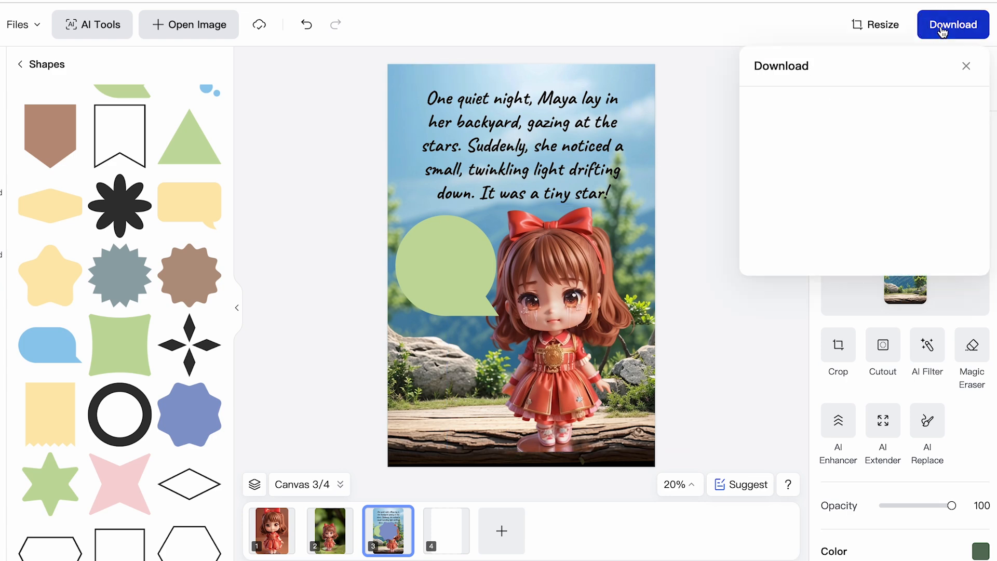
pyautogui.click(857, 137)
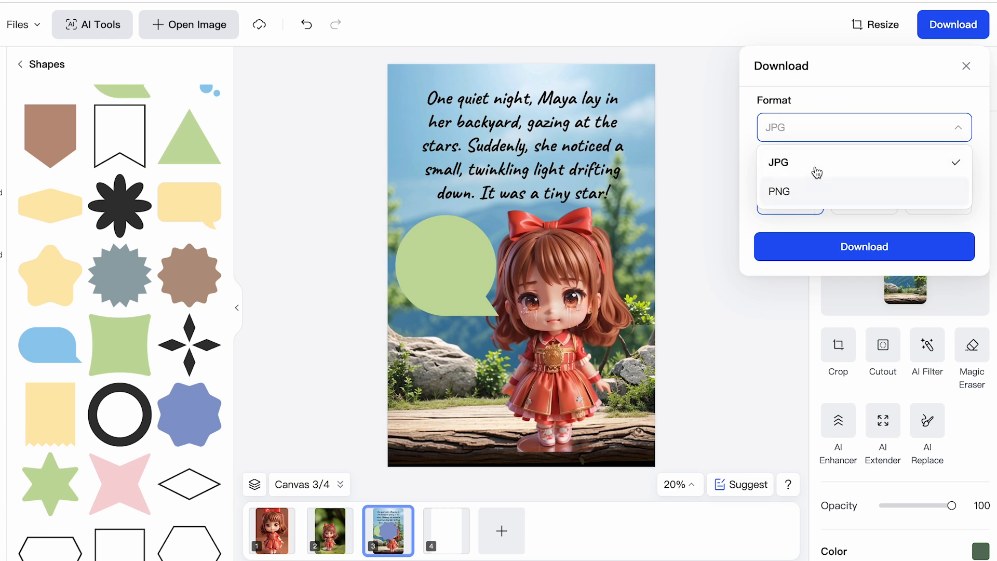
pyautogui.click(955, 128)
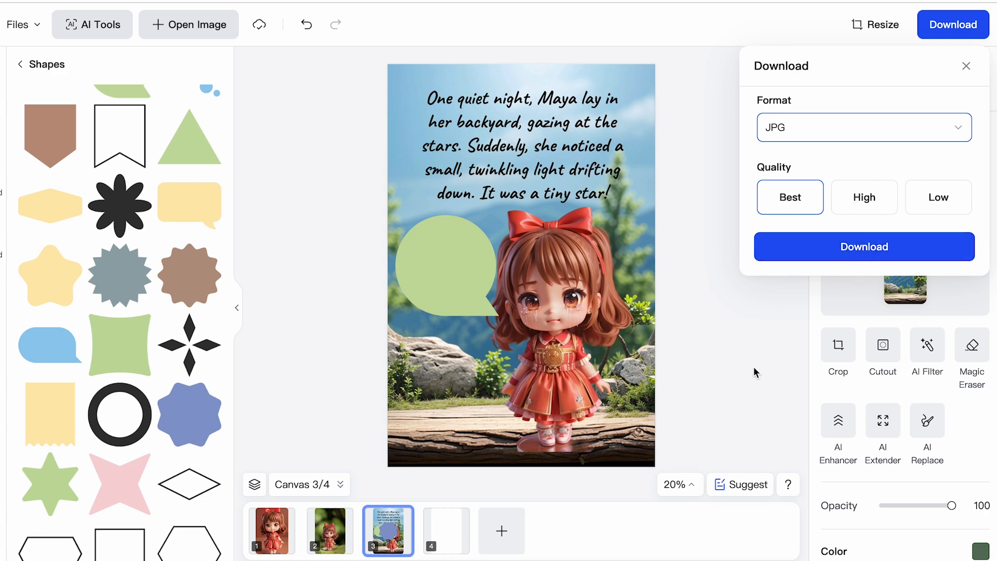
pyautogui.click(726, 199)
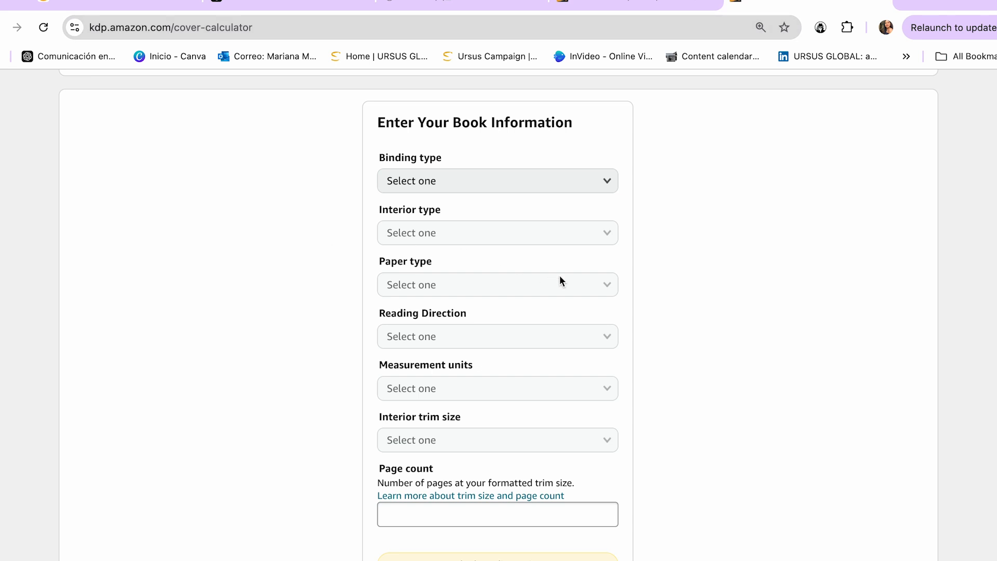
# In Amazon KDP's cover calculator, set the binding to Paperback, the interior to Standard color and the paper to White paper.
pyautogui.scroll(2, 559, 275)
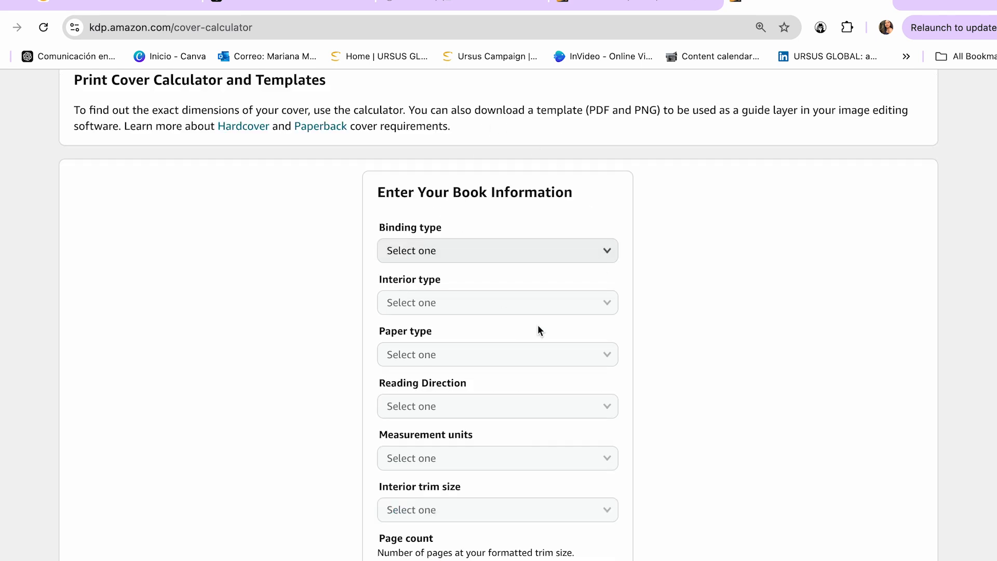
pyautogui.scroll(-1, 556, 254)
pyautogui.click(527, 207)
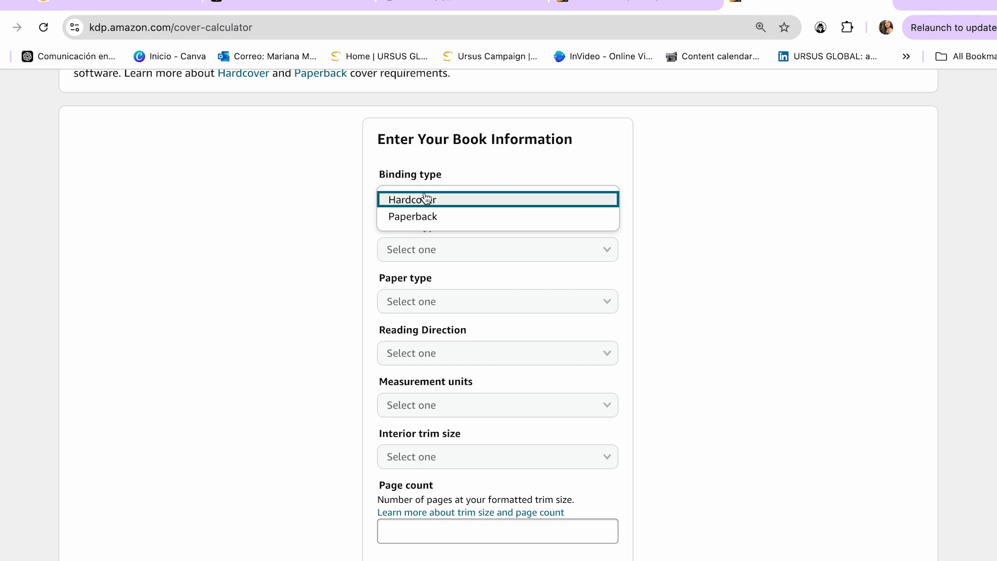
pyautogui.click(426, 218)
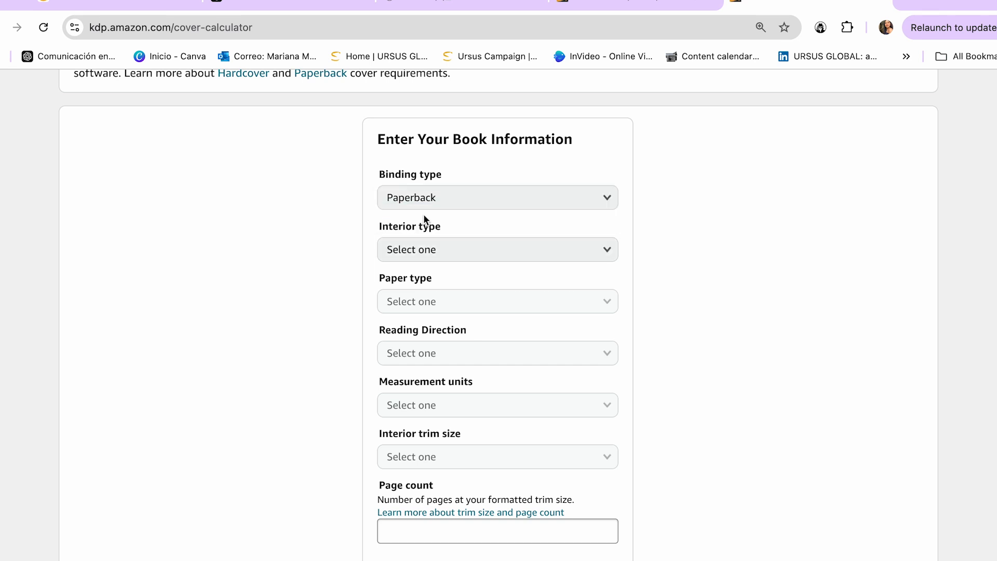
pyautogui.click(450, 252)
pyautogui.click(450, 285)
pyautogui.click(393, 294)
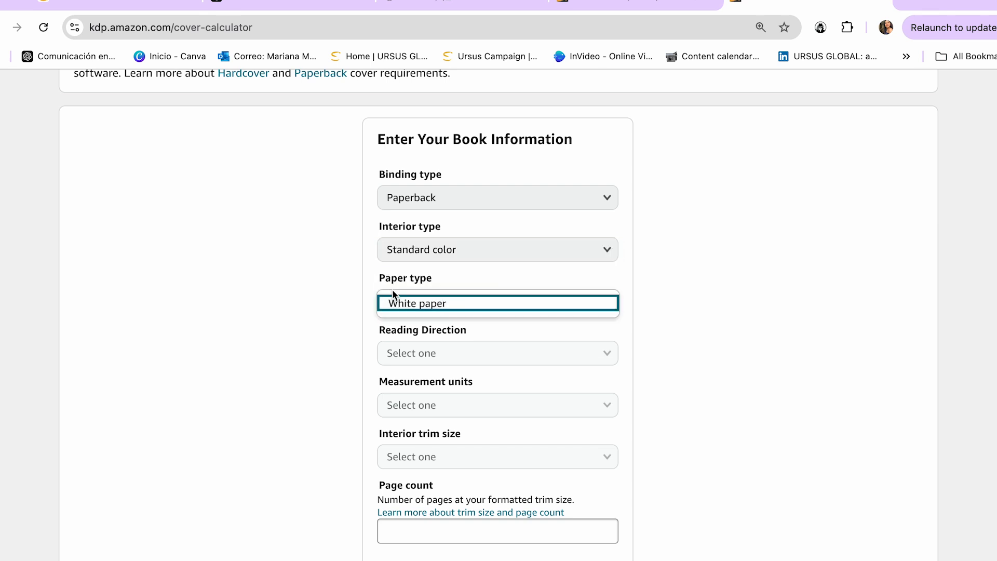
pyautogui.click(435, 306)
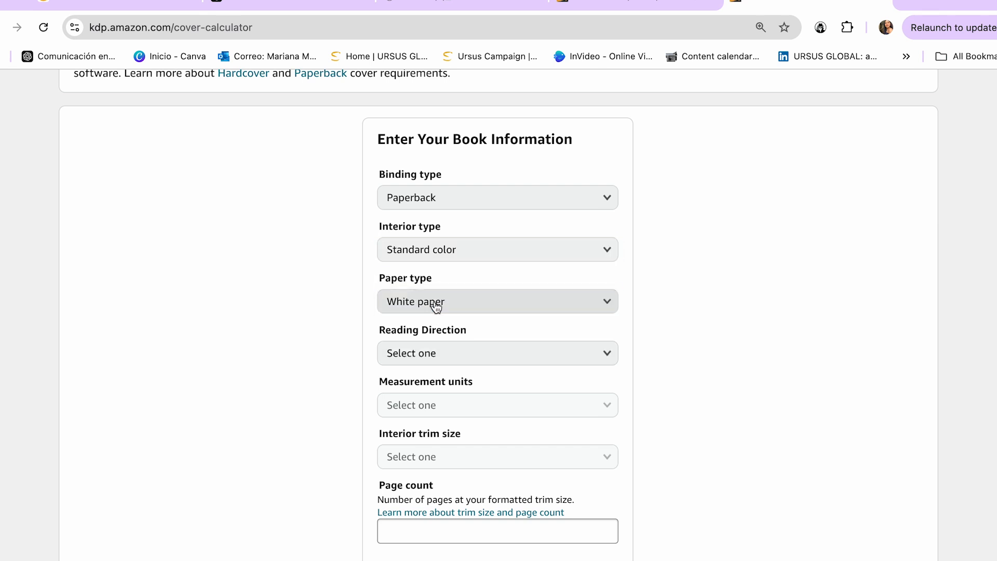
# Set the reading direction to Left to Right and the measurement units to Inches.
pyautogui.click(457, 354)
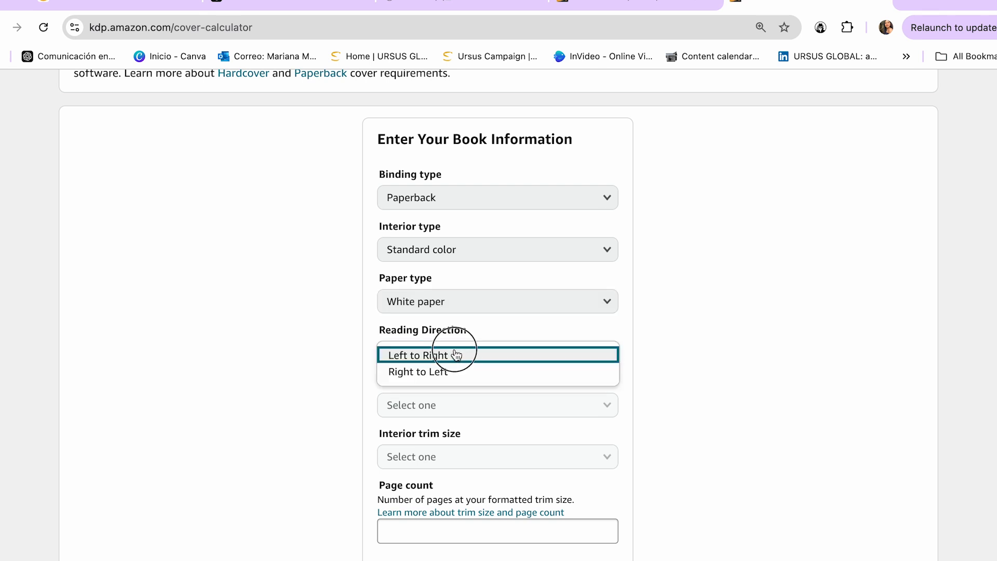
pyautogui.click(457, 355)
pyautogui.click(482, 408)
pyautogui.click(483, 410)
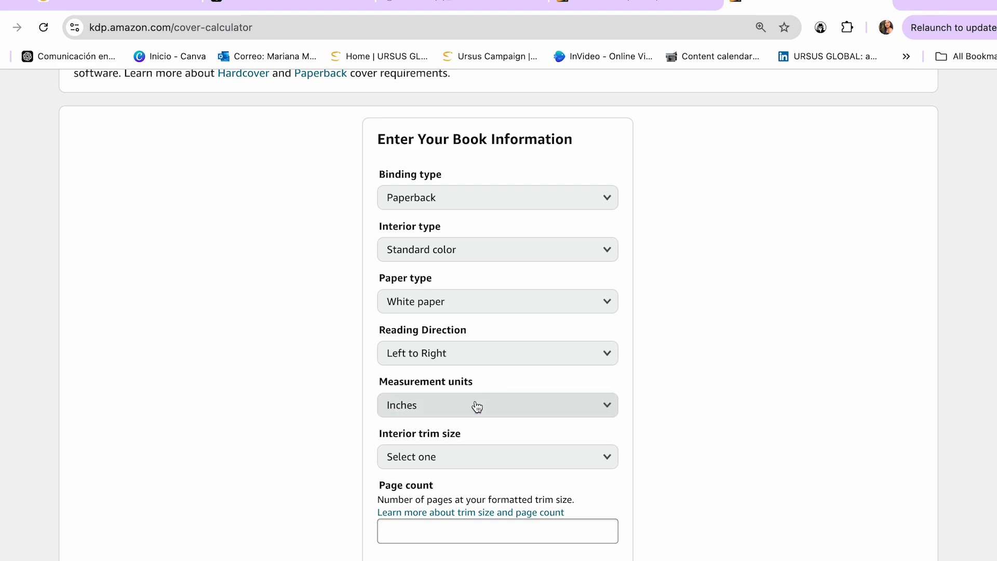
# Check the 6" x 9" entry in KDP's page size table and choose 6 x 9 in as the interior trim size.
pyautogui.hotkey('ctrl', 'shift', 'Tab')
pyautogui.moveTo(365, 278); pyautogui.dragTo(275, 278)
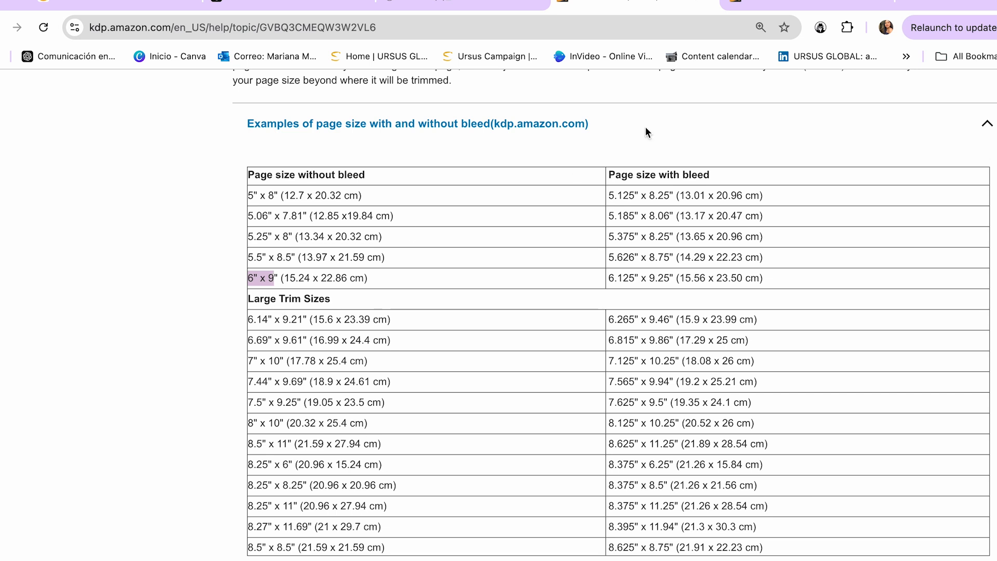
pyautogui.click(805, 4)
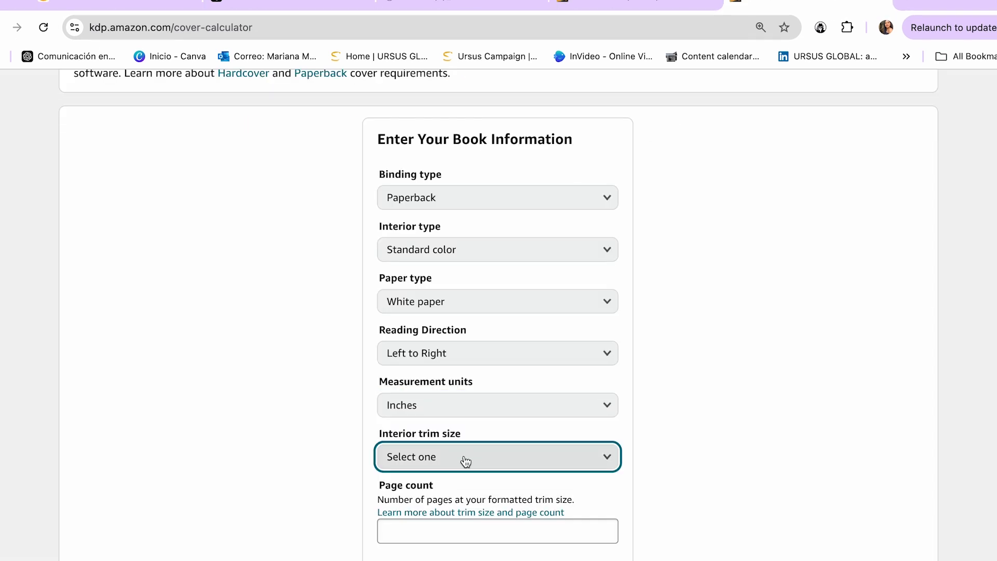
pyautogui.click(466, 461)
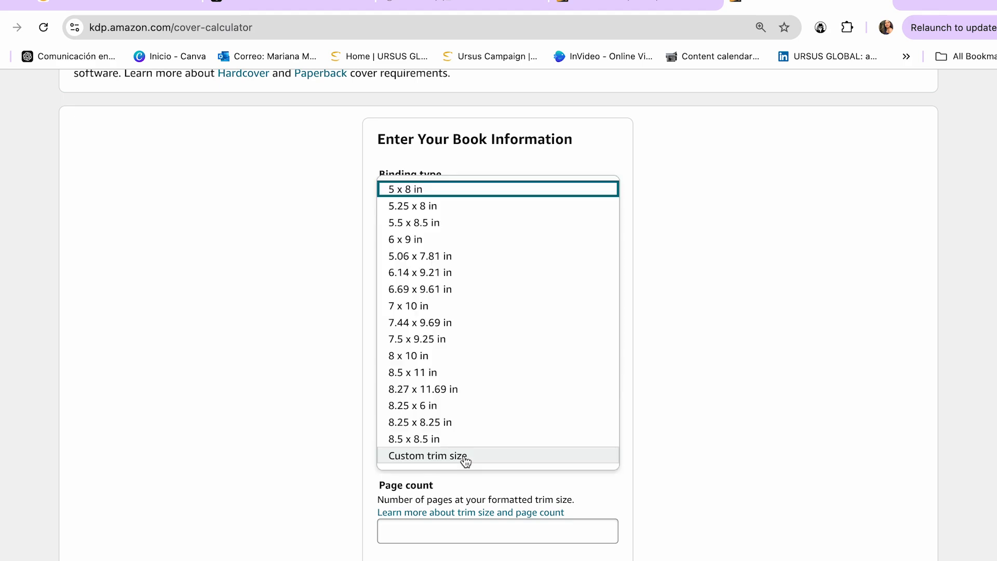
pyautogui.click(435, 240)
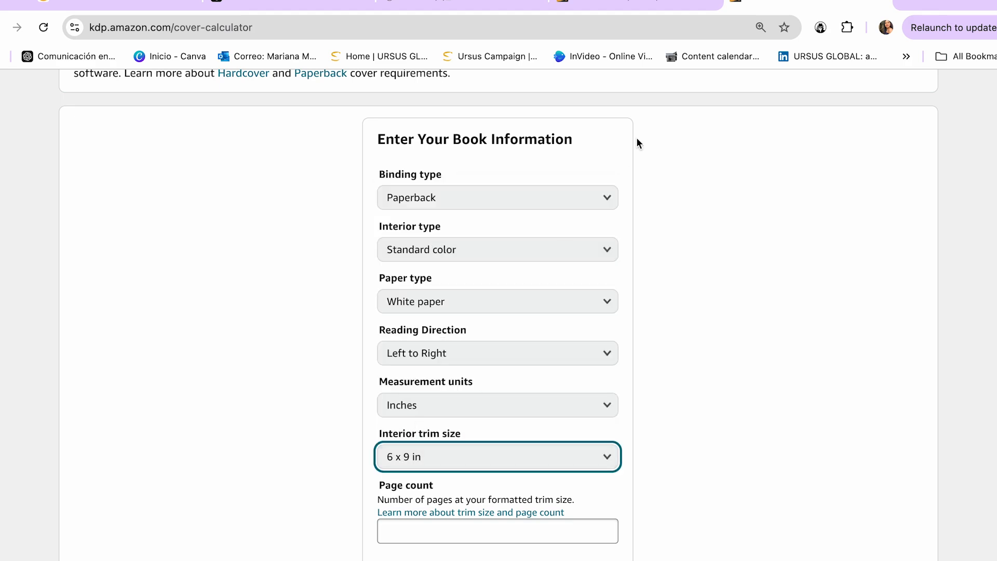
pyautogui.click(637, 4)
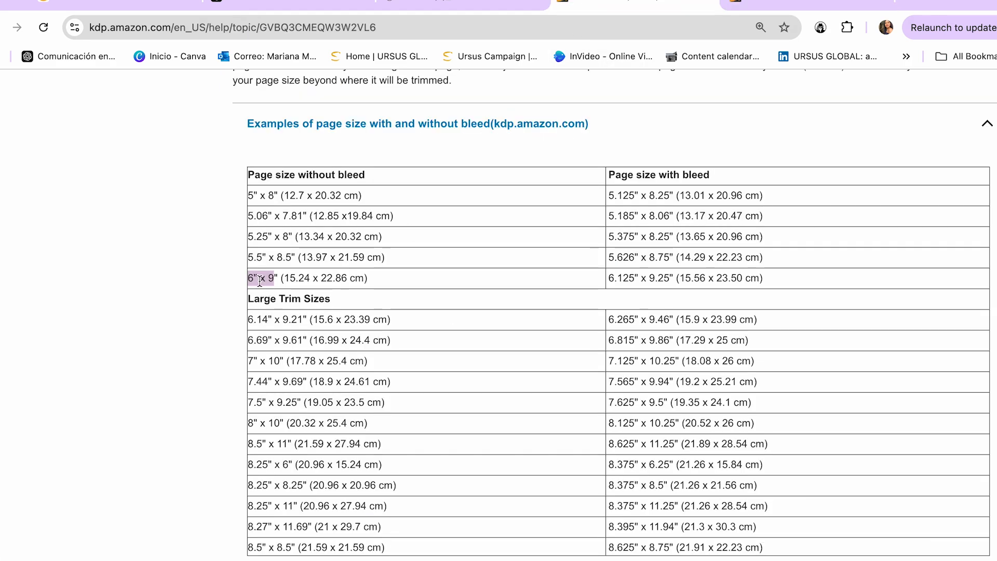
pyautogui.click(753, 4)
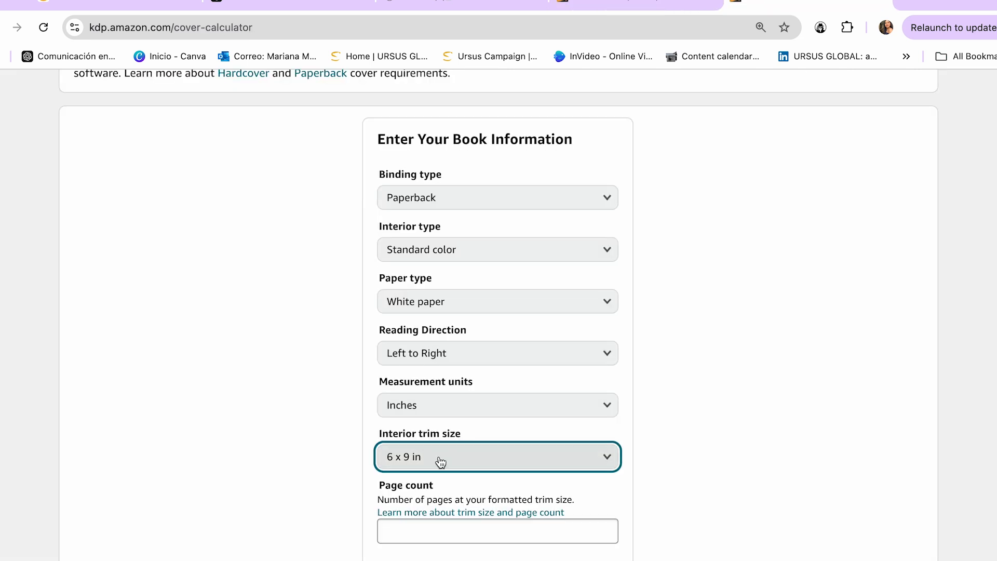
# Enter a page count of 70, calculate the cover dimensions and look over the resulting table and layout diagram.
pyautogui.scroll(-2, 441, 461)
pyautogui.click(432, 441)
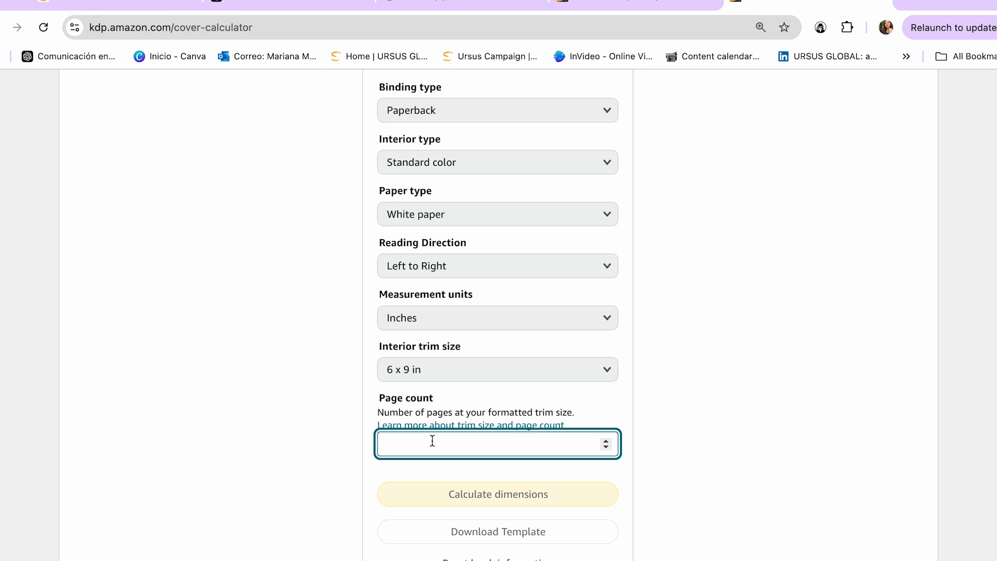
pyautogui.click(708, 396)
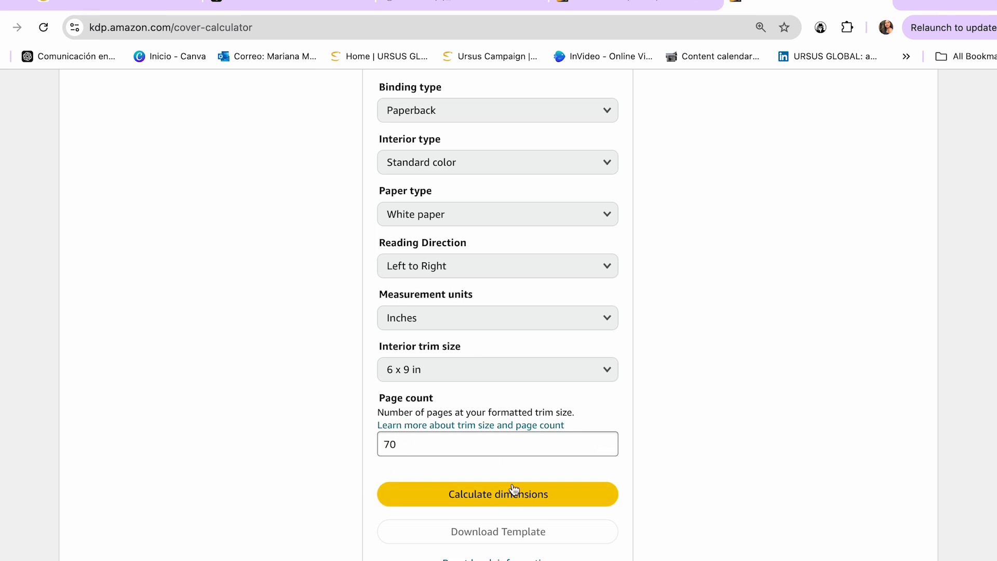
pyautogui.scroll(1, 512, 493)
pyautogui.click(509, 527)
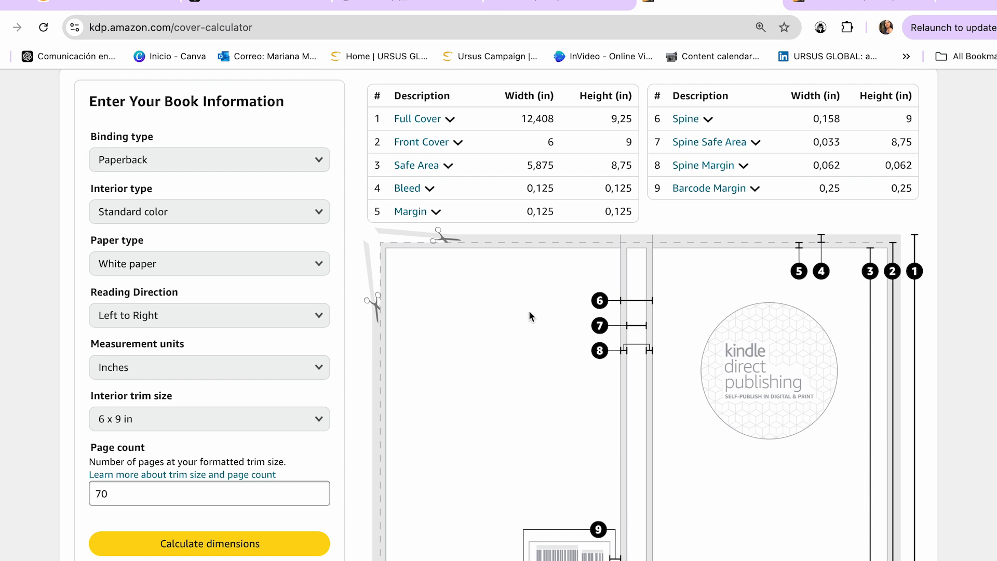
pyautogui.scroll(1, 524, 157)
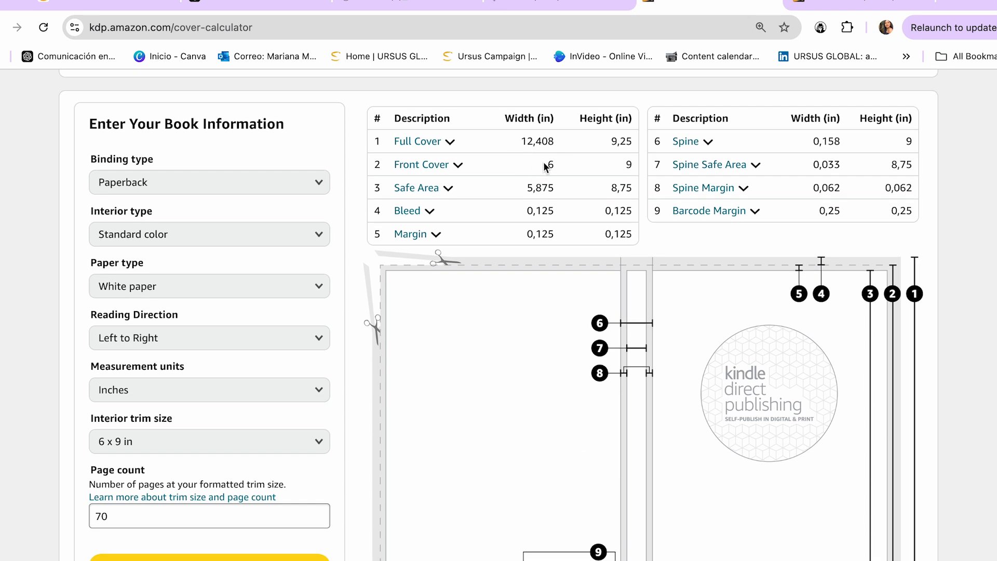
pyautogui.scroll(-1, 463, 319)
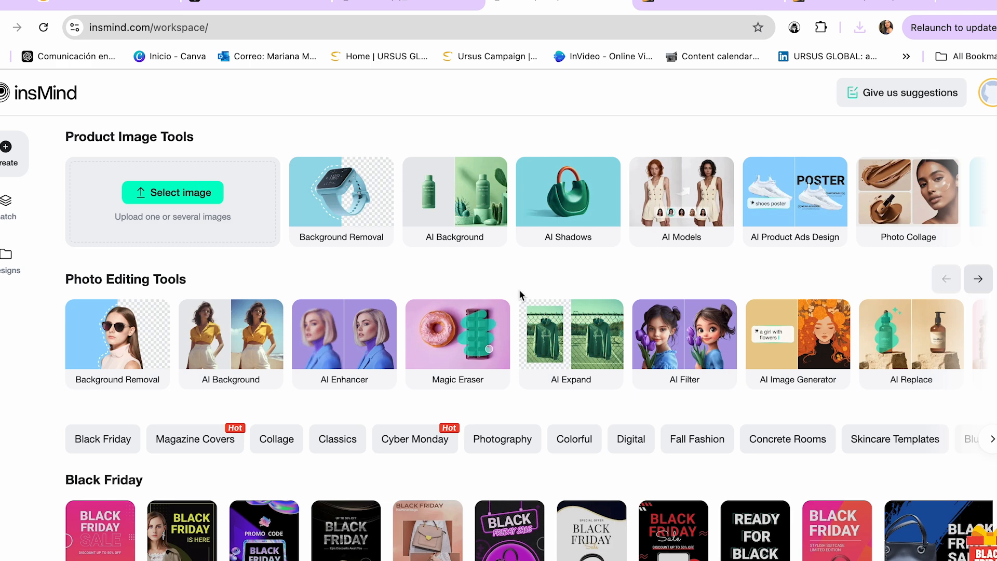
# In insMind, upload the KDP cover template PAPERBACK_6.000x9.000_70_STANDARD_WHITE_en_US.png as a new design.
pyautogui.click(179, 204)
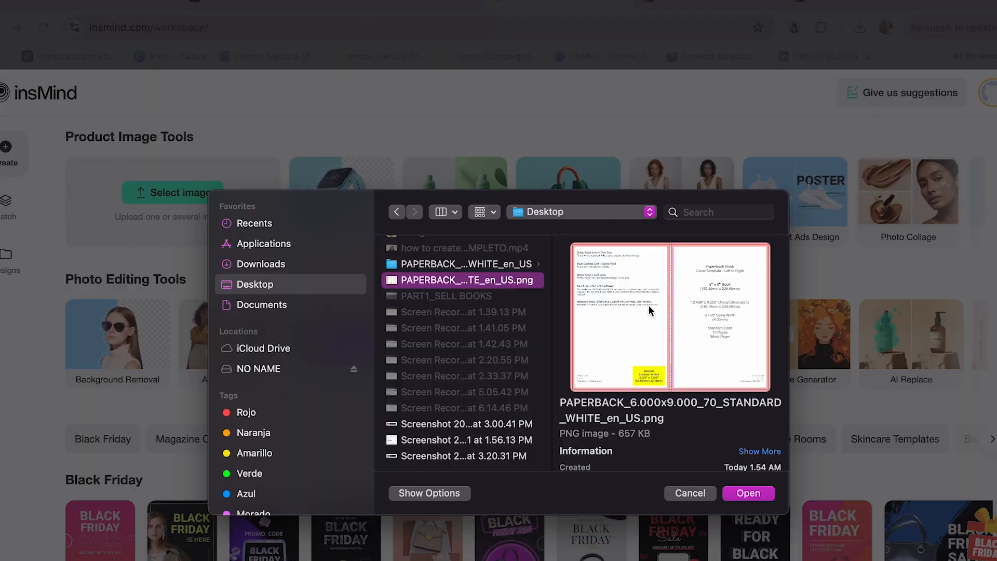
pyautogui.click(747, 496)
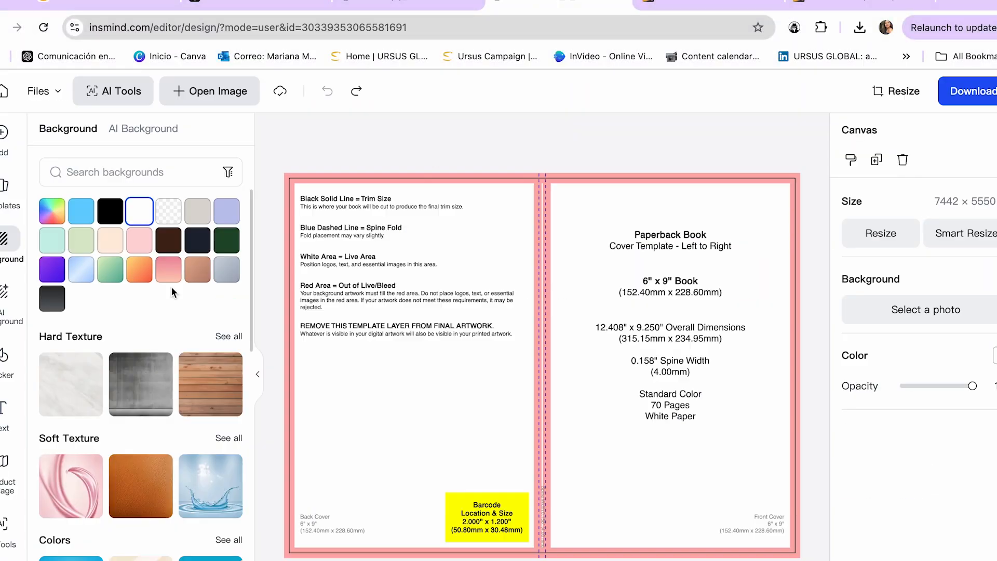
# Generate a 3D-style 5-year-old girl with brown hair, a red bow and a red dress, and place her on the template's front cover.
pyautogui.click(7, 525)
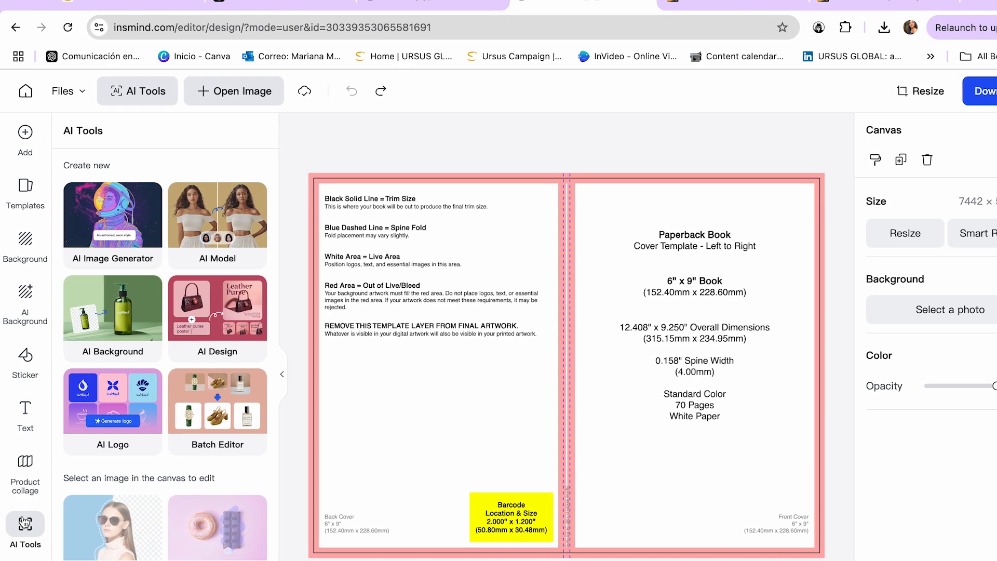
pyautogui.click(110, 226)
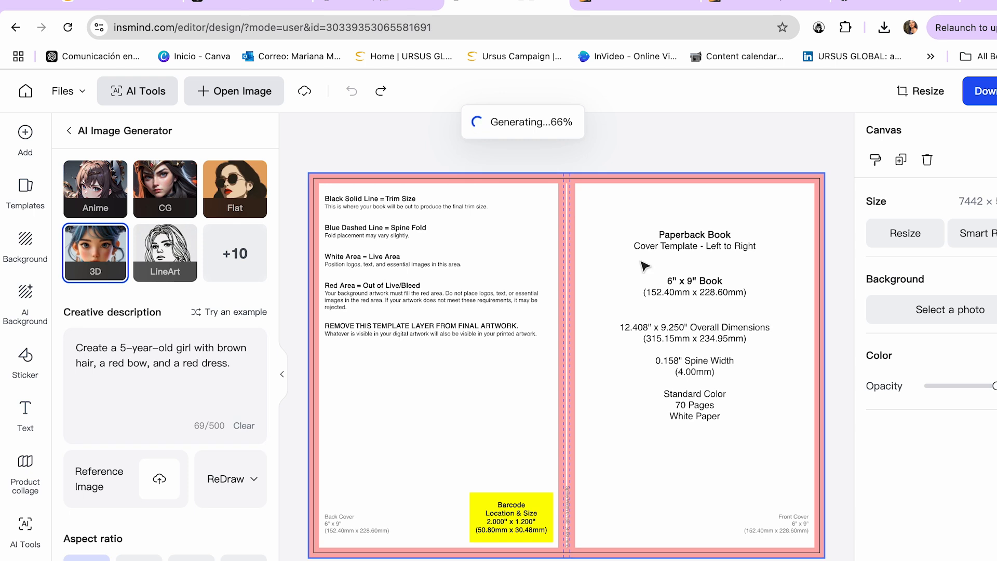
pyautogui.moveTo(611, 336); pyautogui.dragTo(681, 416)
pyautogui.moveTo(515, 556); pyautogui.dragTo(541, 534)
pyautogui.moveTo(691, 471); pyautogui.dragTo(694, 479)
pyautogui.moveTo(539, 175); pyautogui.dragTo(577, 216)
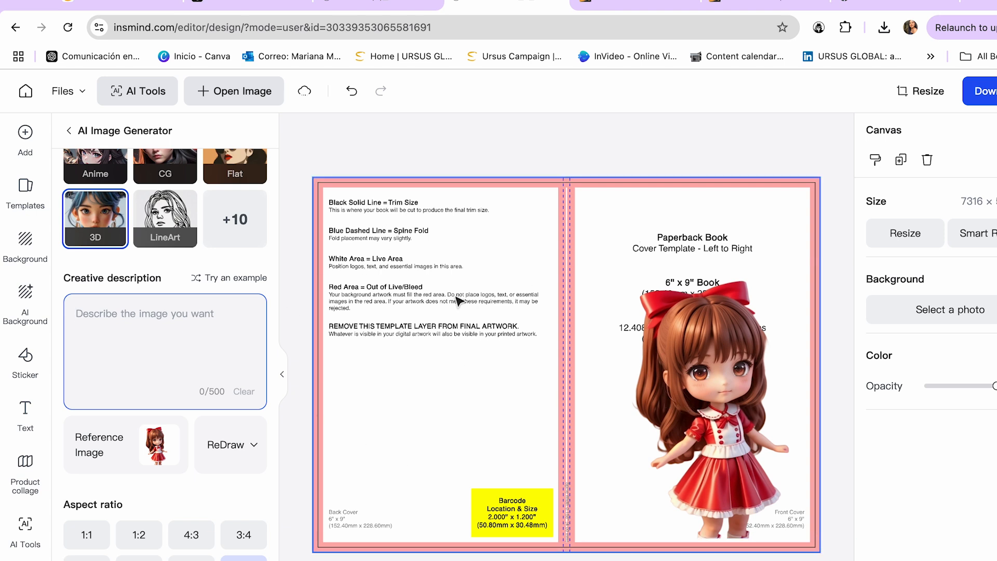
# Add the green elongated hexagon from the Shapes stickers to the cover design.
pyautogui.click(26, 370)
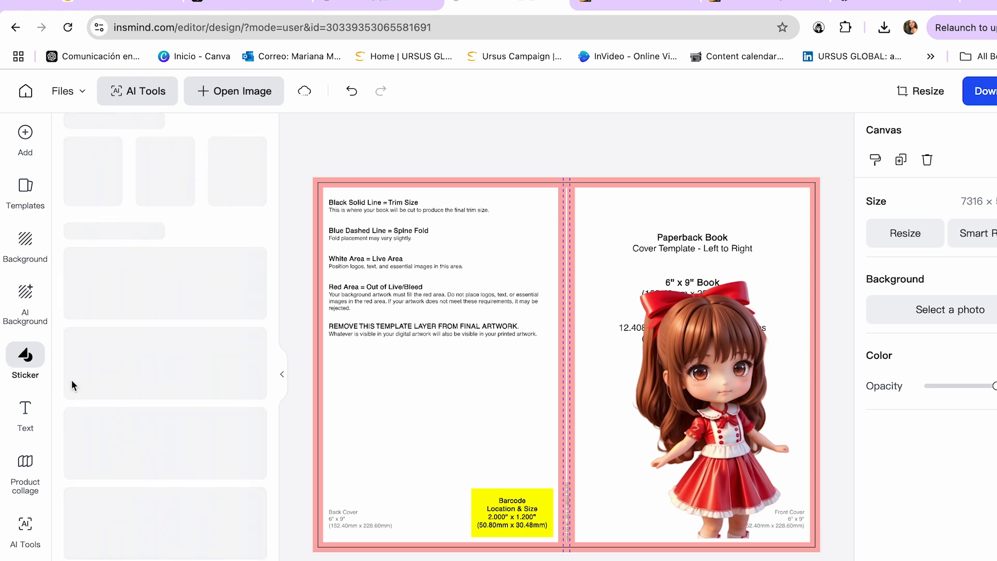
pyautogui.scroll(-2, 156, 411)
pyautogui.scroll(-2, 161, 426)
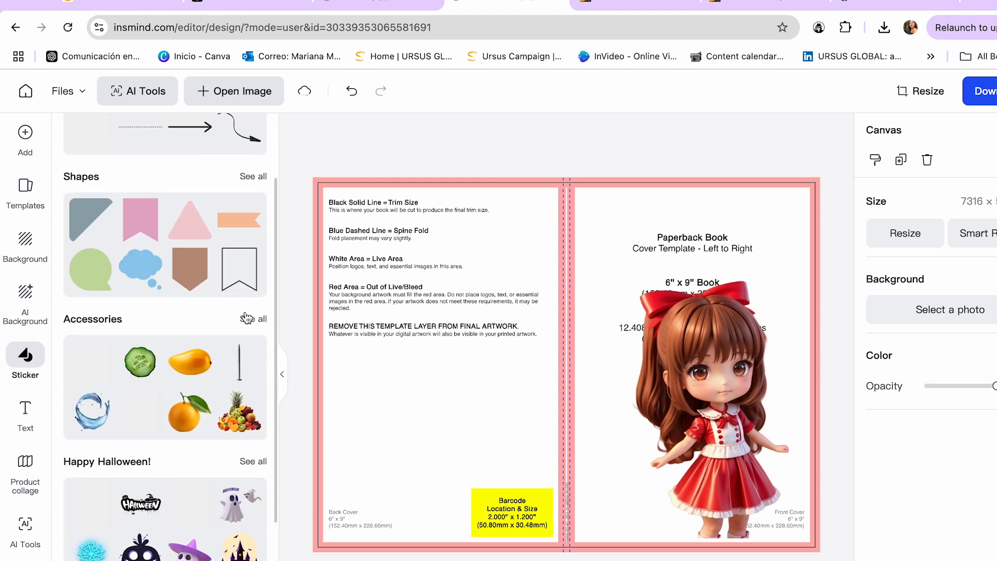
pyautogui.click(253, 178)
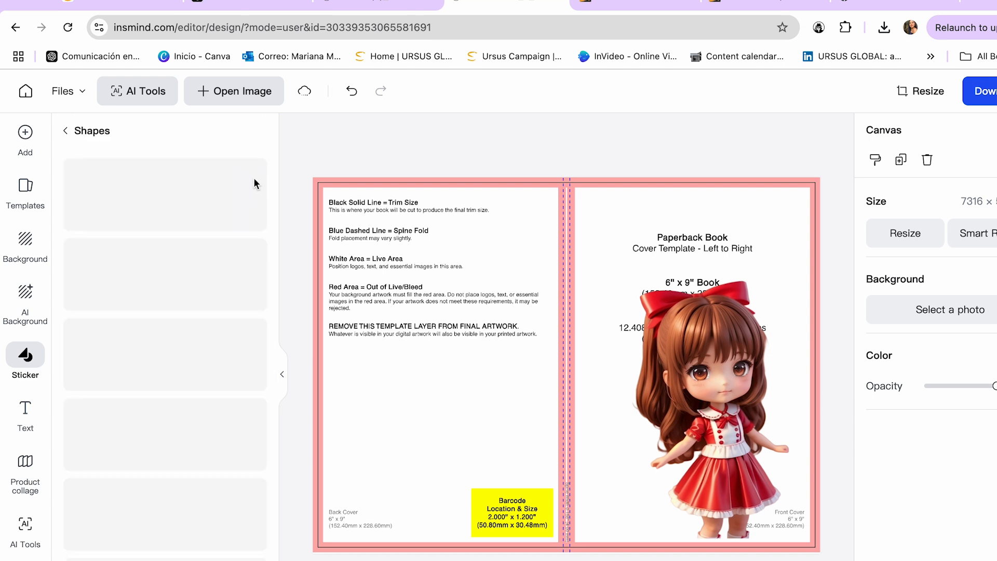
pyautogui.scroll(-2, 153, 442)
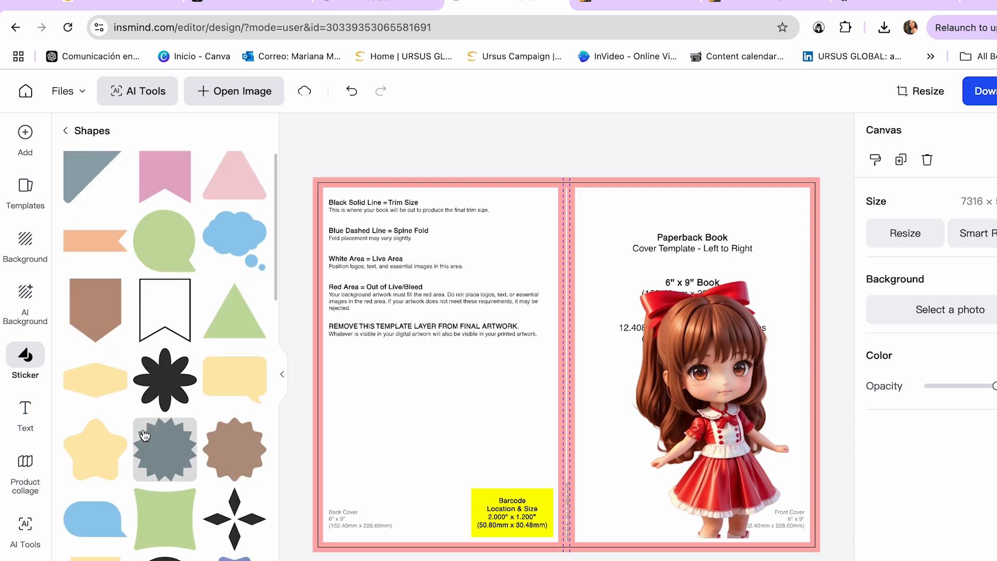
pyautogui.scroll(-5, 192, 446)
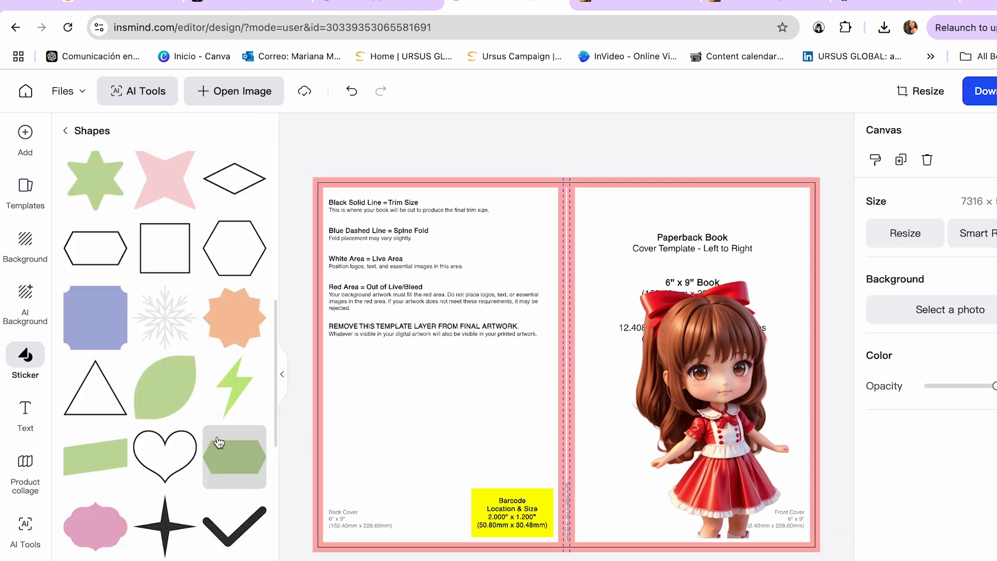
pyautogui.click(224, 465)
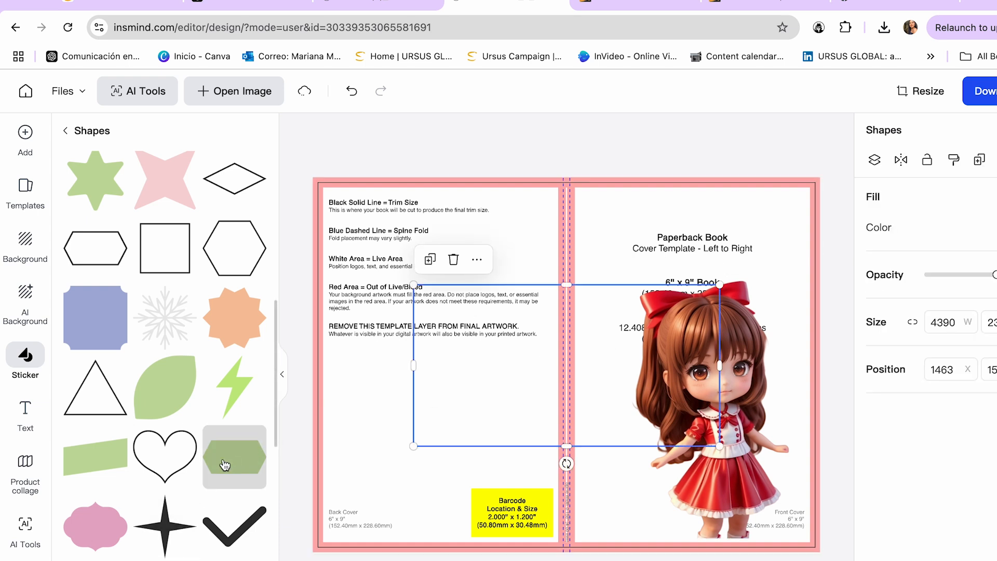
# Move the green hexagon above the girl on the front cover and size it to about 3195 px wide as a title banner.
pyautogui.moveTo(516, 349); pyautogui.dragTo(645, 247)
pyautogui.moveTo(574, 213); pyautogui.dragTo(698, 278)
pyautogui.moveTo(759, 328); pyautogui.dragTo(653, 254)
pyautogui.moveTo(678, 196); pyautogui.dragTo(679, 229)
pyautogui.moveTo(701, 279); pyautogui.dragTo(706, 254)
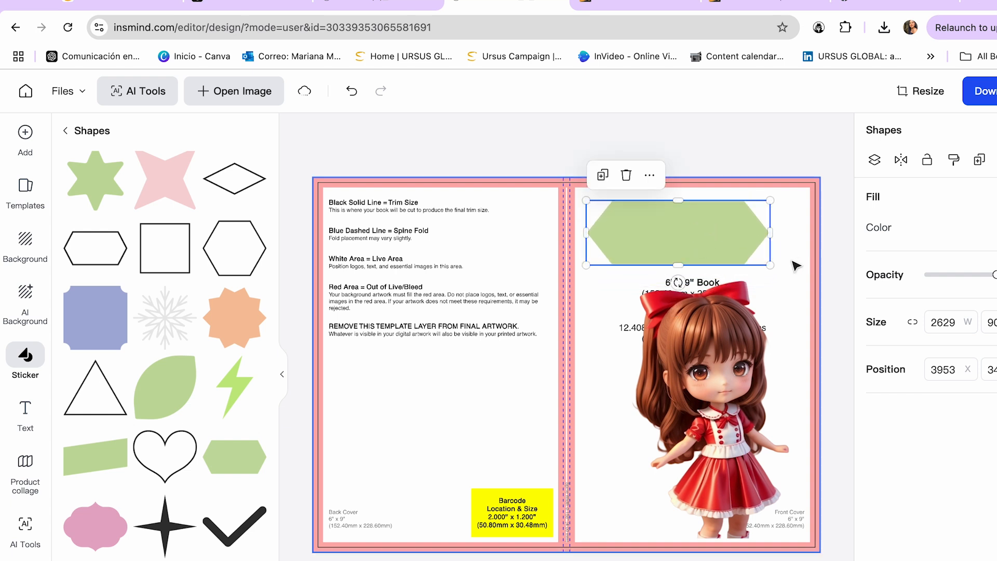
pyautogui.moveTo(772, 264); pyautogui.dragTo(750, 259)
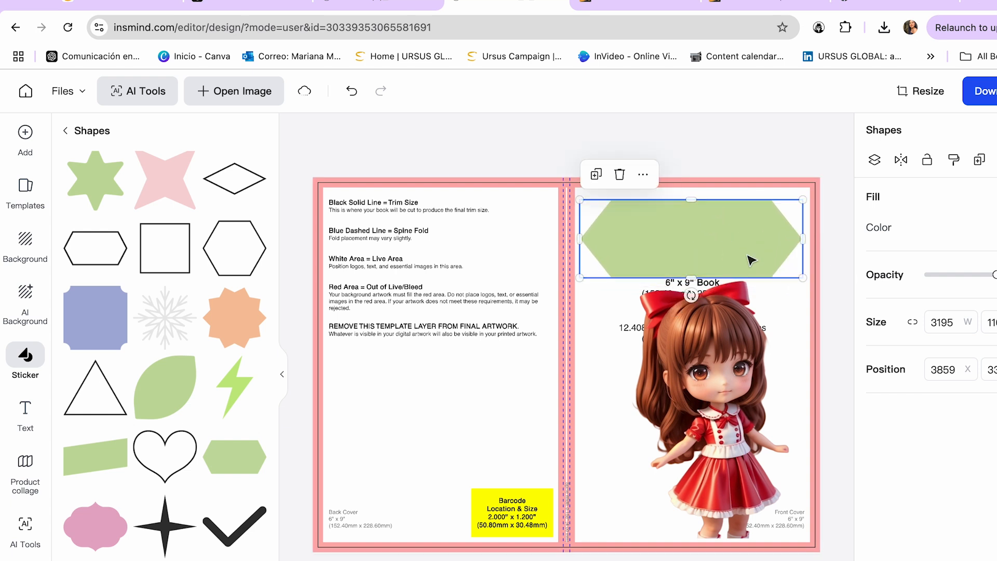
# Add the "Fairy tales" heading style text and scale it to fit centred on the hexagon banner.
pyautogui.click(34, 414)
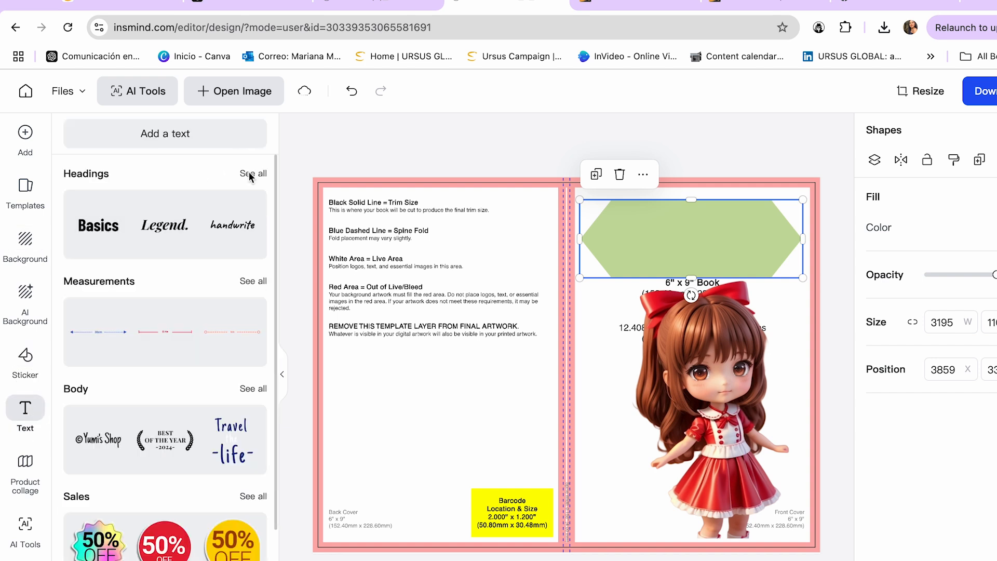
pyautogui.click(251, 175)
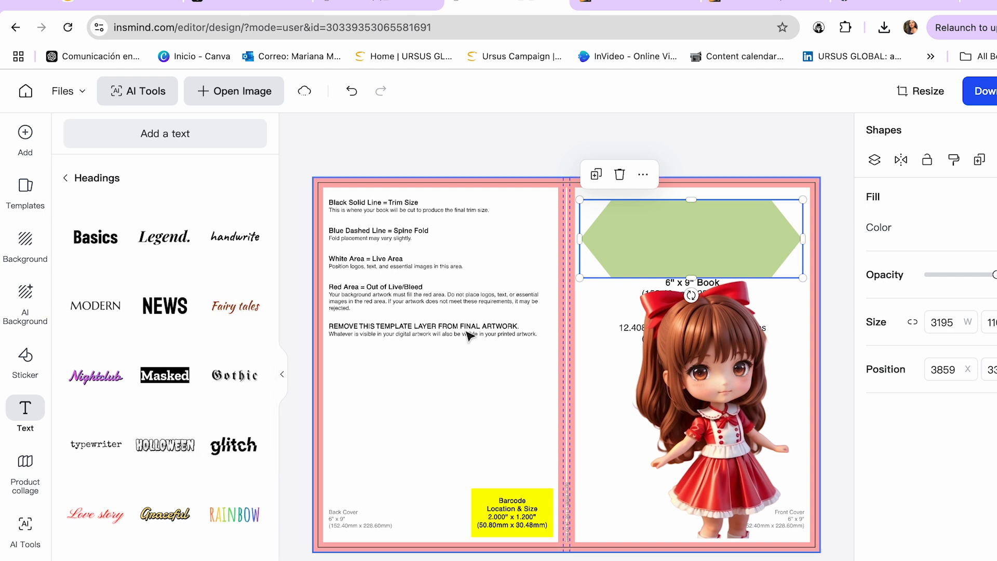
pyautogui.moveTo(445, 294); pyautogui.dragTo(569, 345)
pyautogui.moveTo(646, 342); pyautogui.dragTo(666, 228)
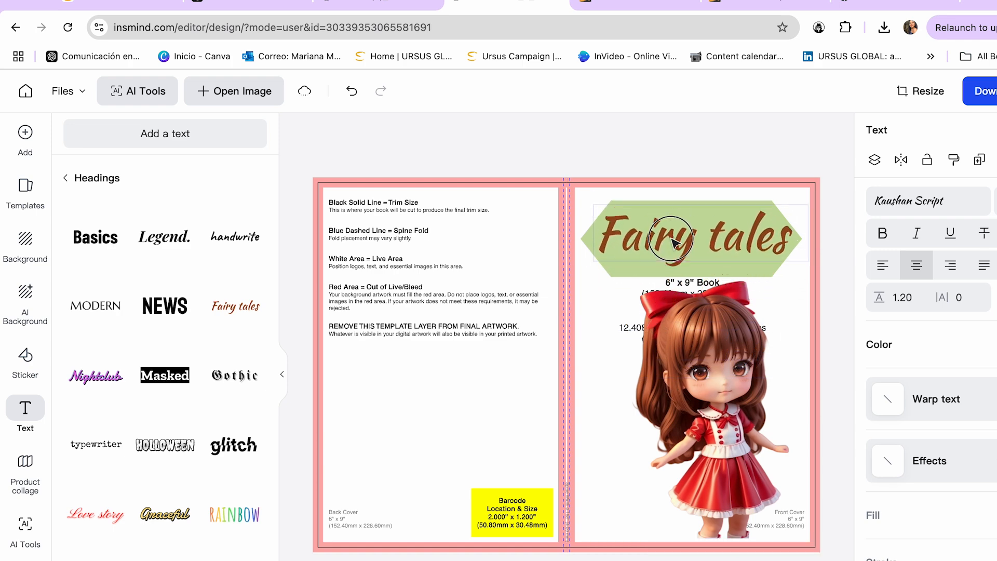
pyautogui.moveTo(603, 210); pyautogui.dragTo(627, 220)
pyautogui.moveTo(685, 243); pyautogui.dragTo(673, 241)
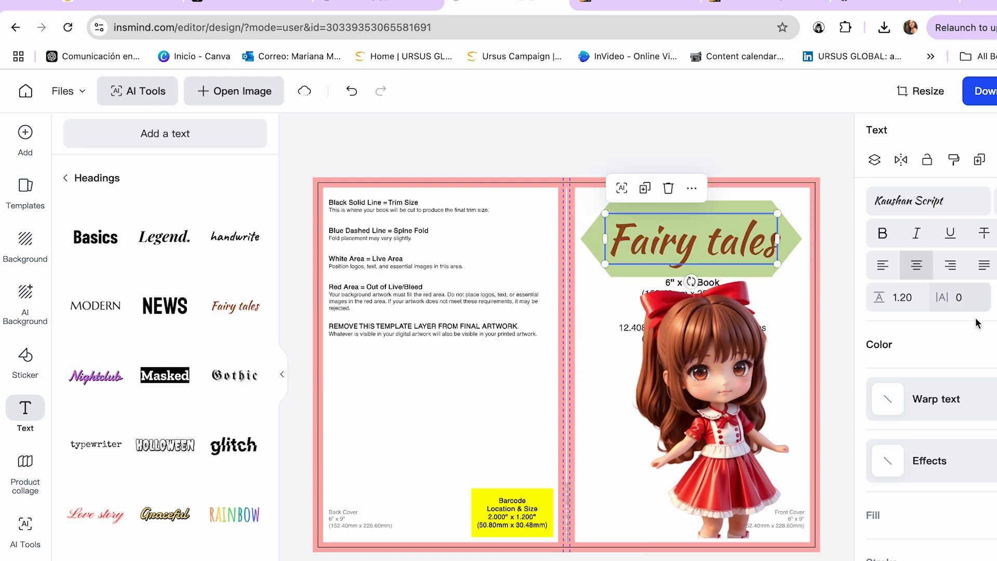
# Change the "Fairy tales" heading colour to black and centre it on the banner.
pyautogui.click(974, 345)
pyautogui.moveTo(826, 442); pyautogui.dragTo(807, 443)
pyautogui.moveTo(678, 245); pyautogui.dragTo(673, 242)
# Recolour the hexagon banner by sampling the red of the girl's skirt and brightening it to #f84963.
pyautogui.click(744, 240)
pyautogui.click(976, 227)
pyautogui.moveTo(838, 390); pyautogui.dragTo(809, 389)
pyautogui.click(817, 434)
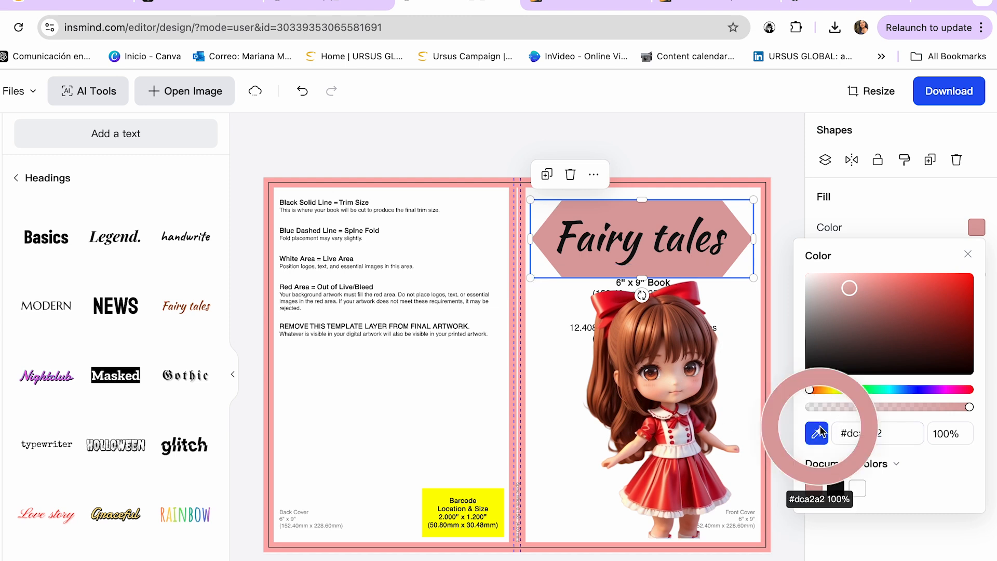
pyautogui.click(698, 486)
pyautogui.moveTo(912, 317); pyautogui.dragTo(927, 282)
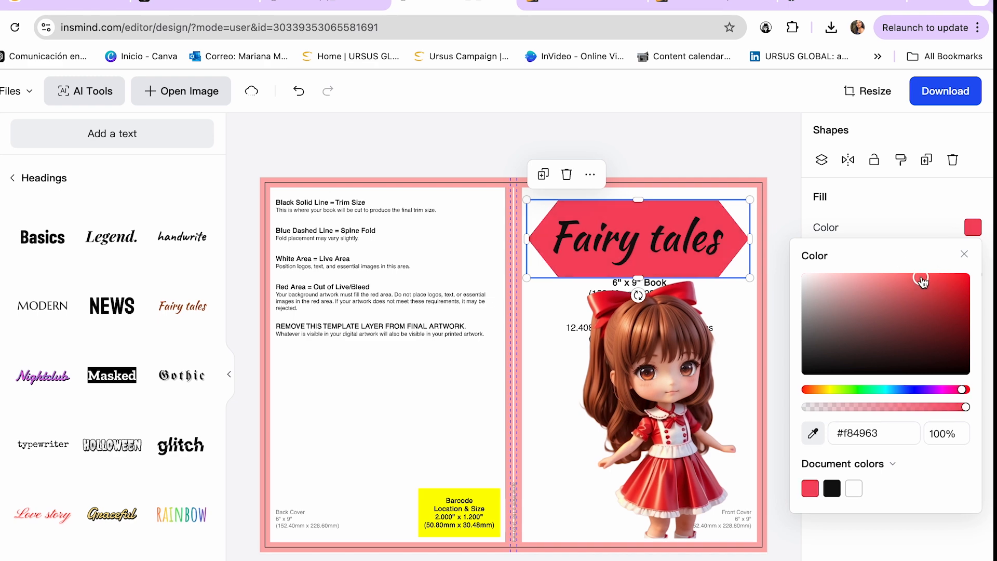
pyautogui.press('Escape')
# Copy the title "Maya and the Lost Star" from the ChatGPT story and replace the "Fairy tales" heading in insMind with it.
pyautogui.click(173, 7)
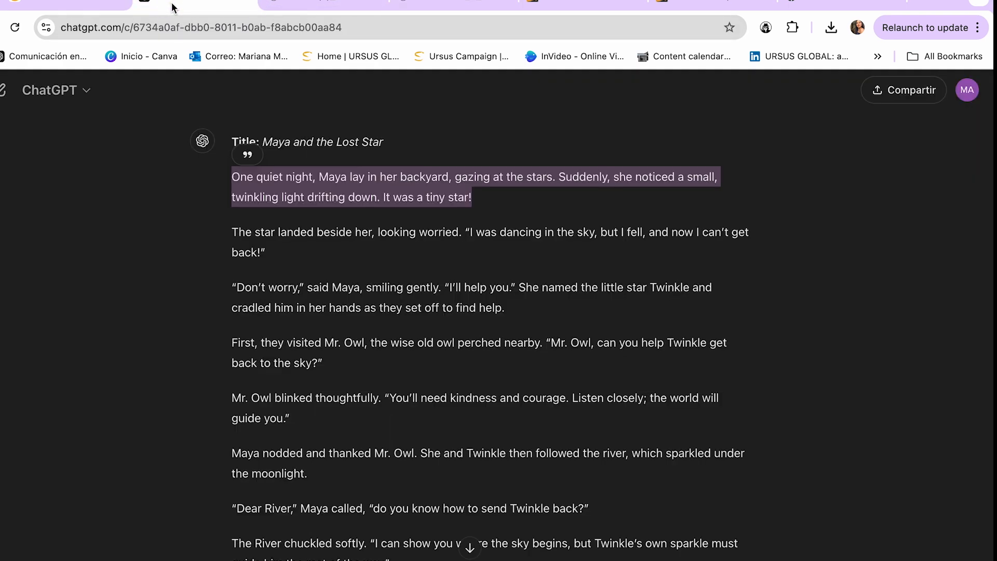
pyautogui.moveTo(383, 140); pyautogui.dragTo(264, 142)
pyautogui.hotkey('ctrl', 'c')
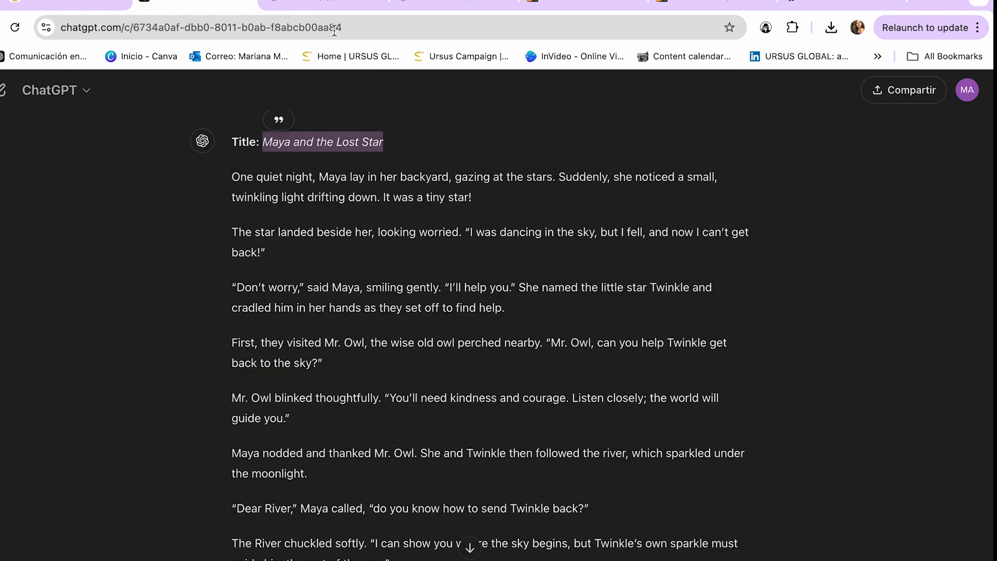
pyautogui.click(326, 11)
pyautogui.doubleClick(680, 242)
pyautogui.hotkey('ctrl', 'v')
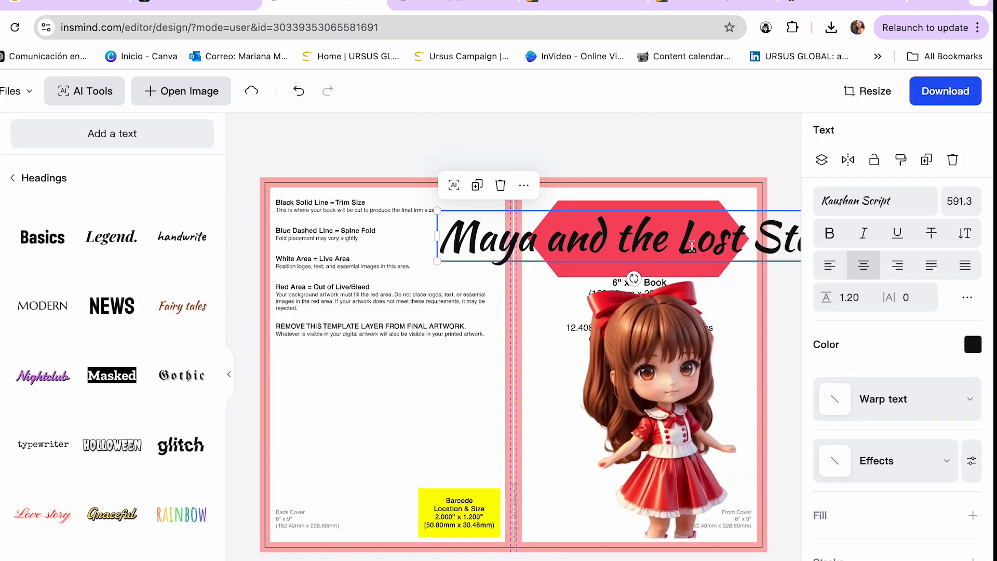
# Reduce the title to font size 362 and wrap it onto two lines inside the red hexagon banner.
pyautogui.moveTo(437, 211); pyautogui.dragTo(589, 229)
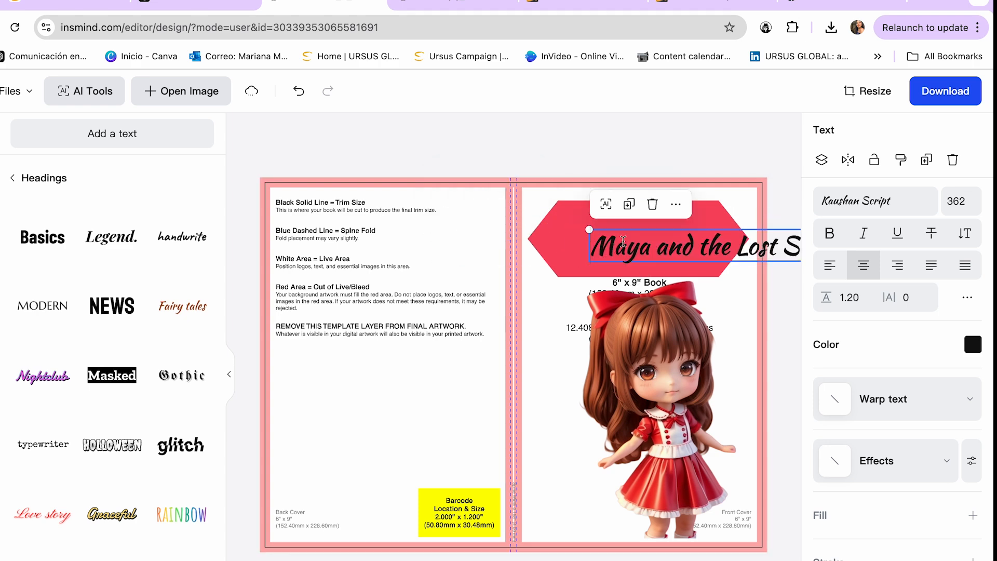
pyautogui.click(740, 153)
pyautogui.moveTo(742, 248); pyautogui.dragTo(653, 242)
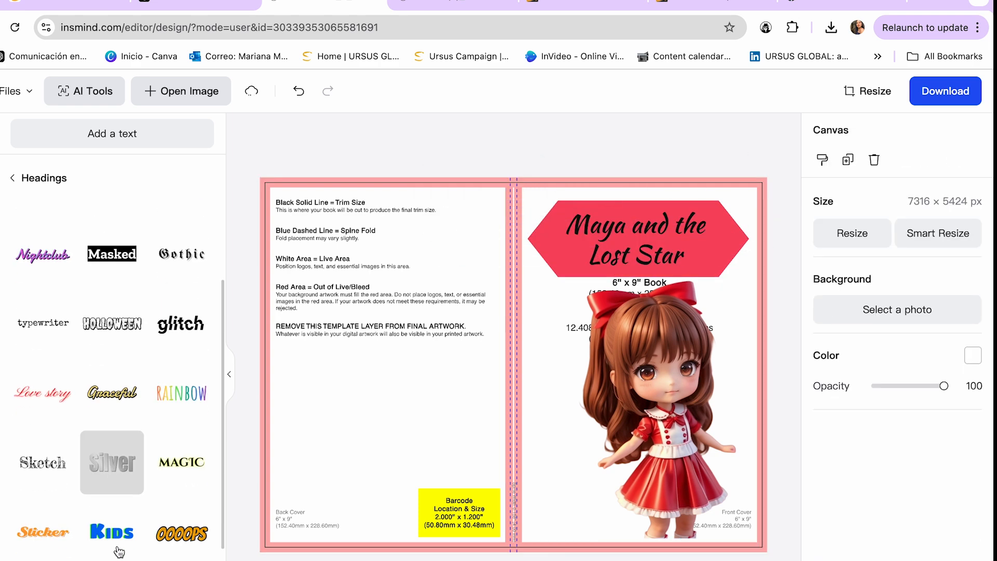
pyautogui.scroll(1, 112, 546)
pyautogui.scroll(-3, 109, 520)
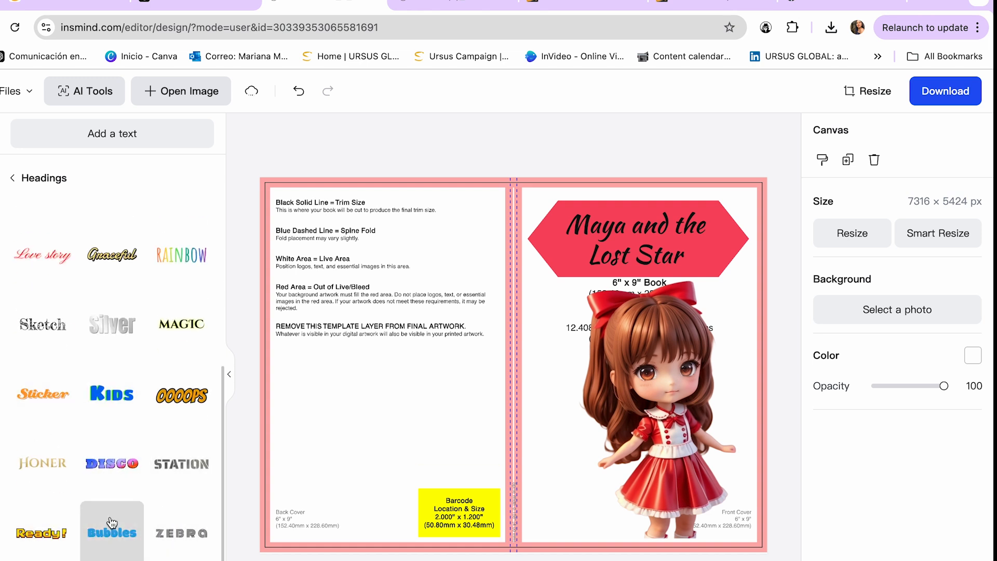
pyautogui.scroll(5, 111, 522)
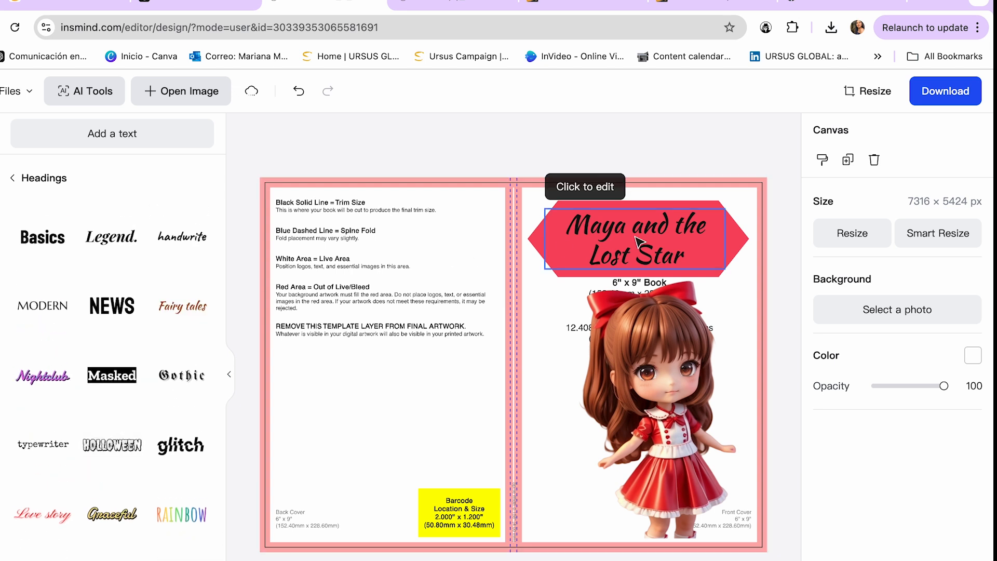
# Add a corner triangle about 1693 px wide at the back cover's upper-left and a rotated copy at its lower-right.
pyautogui.click(1, 237)
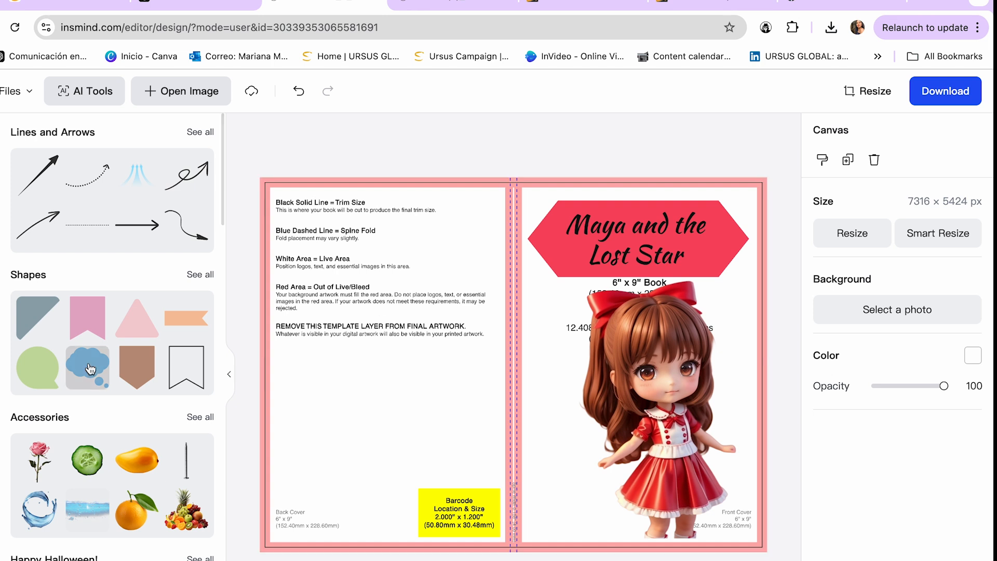
pyautogui.click(200, 274)
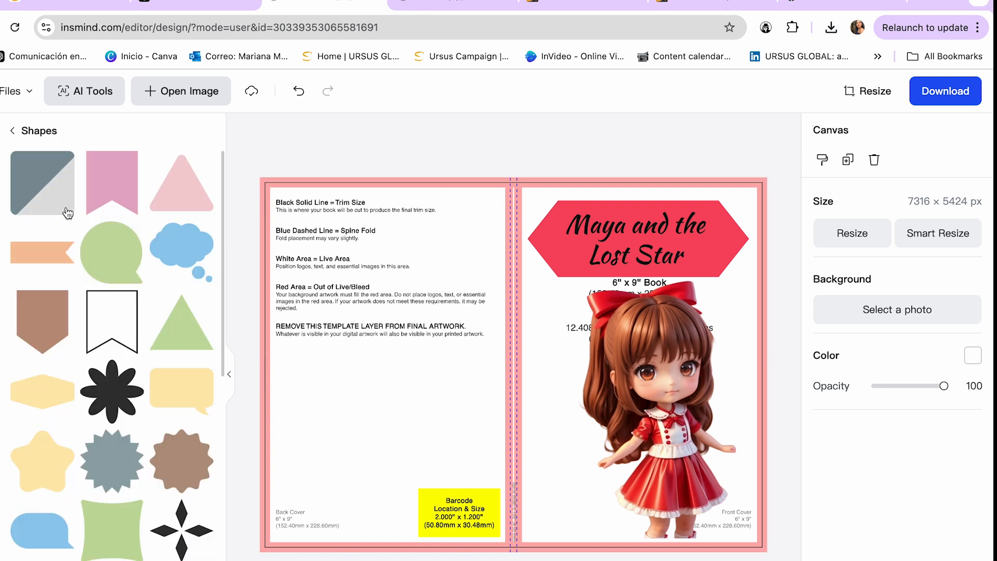
pyautogui.moveTo(49, 193); pyautogui.dragTo(302, 251)
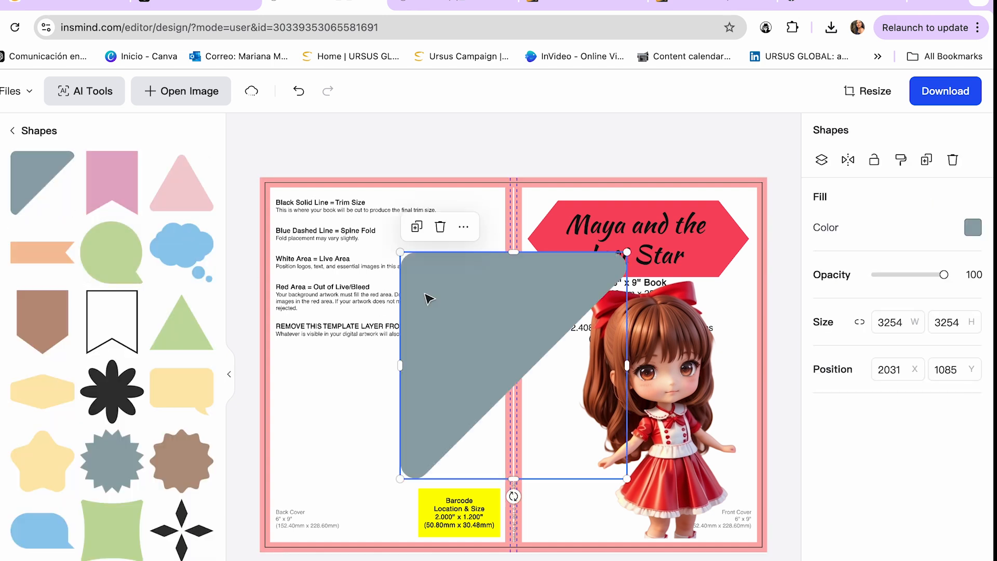
pyautogui.moveTo(312, 217); pyautogui.dragTo(436, 449)
pyautogui.click(464, 406)
pyautogui.moveTo(459, 558); pyautogui.dragTo(453, 495)
# Fill both back cover triangles with the banner's red from the document colours, #f84963.
pyautogui.click(318, 234)
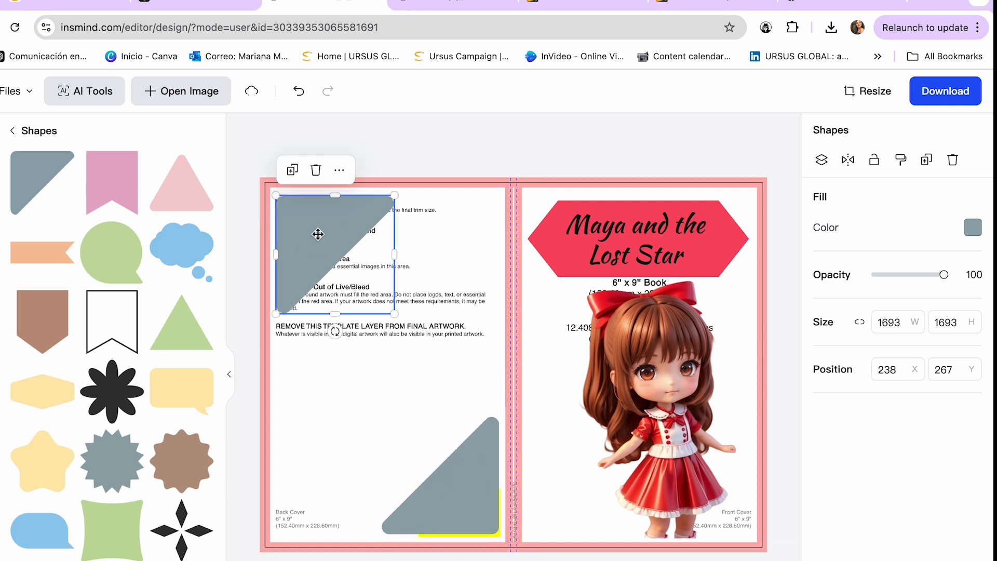
pyautogui.click(973, 229)
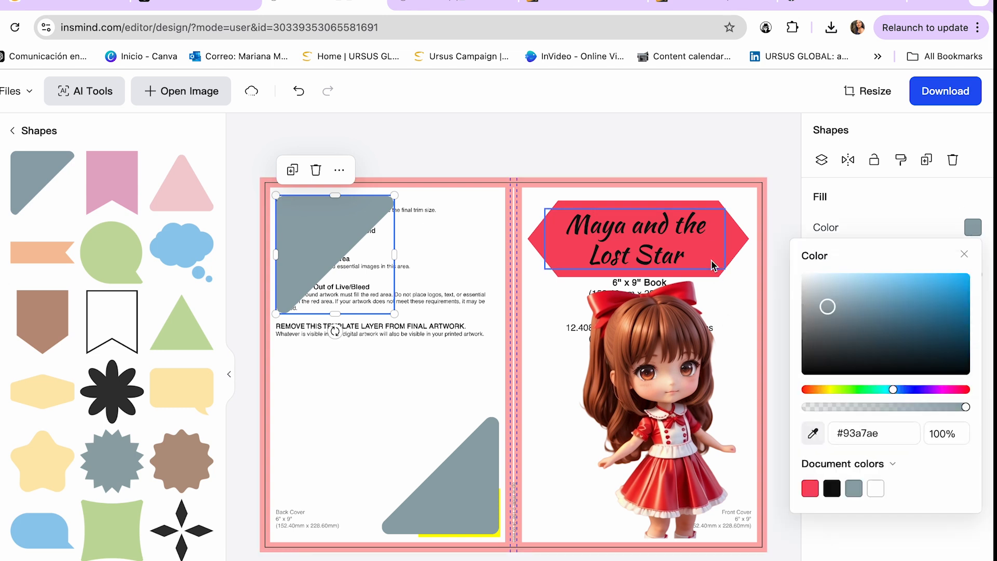
pyautogui.click(810, 488)
pyautogui.click(472, 494)
pyautogui.click(973, 227)
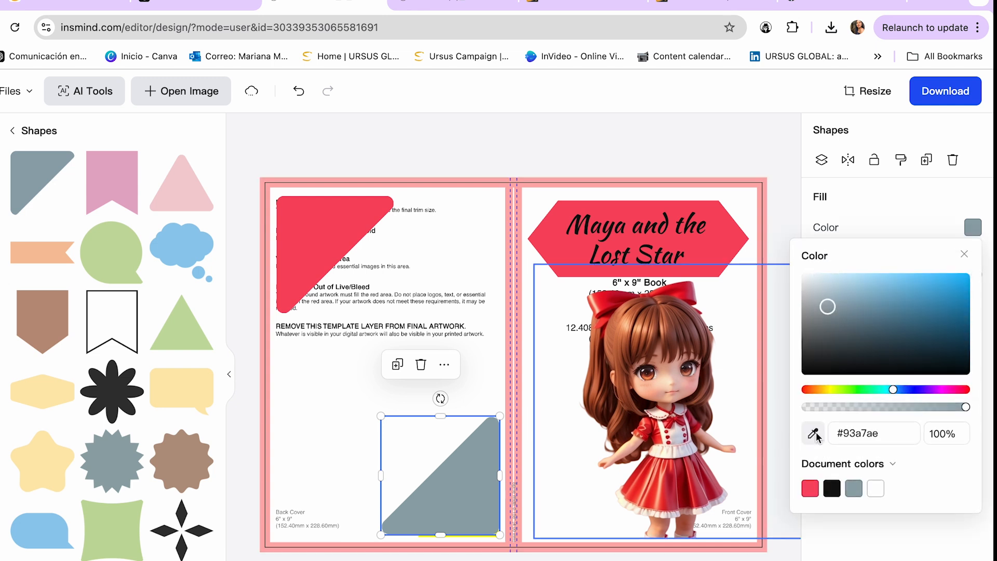
pyautogui.click(810, 488)
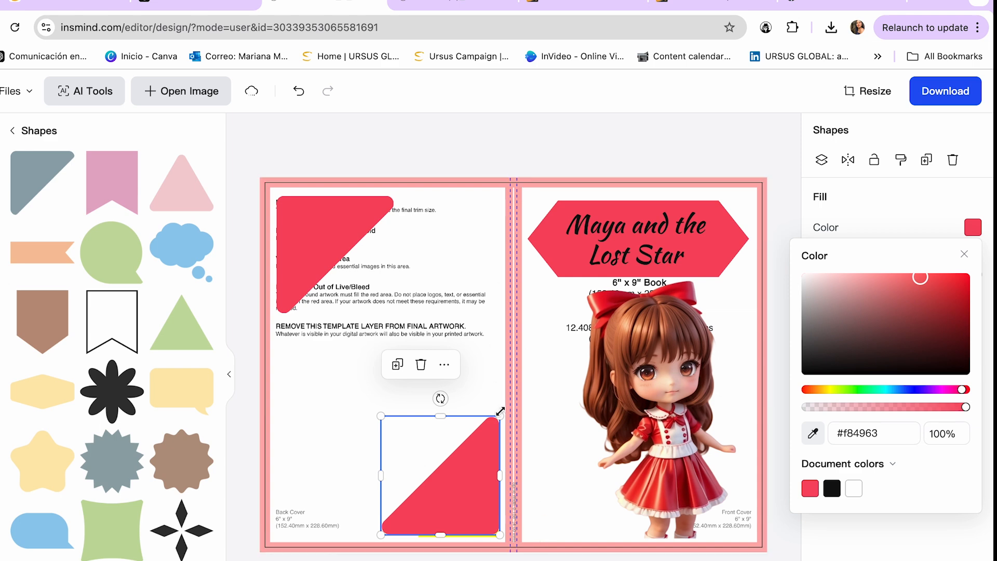
pyautogui.click(460, 404)
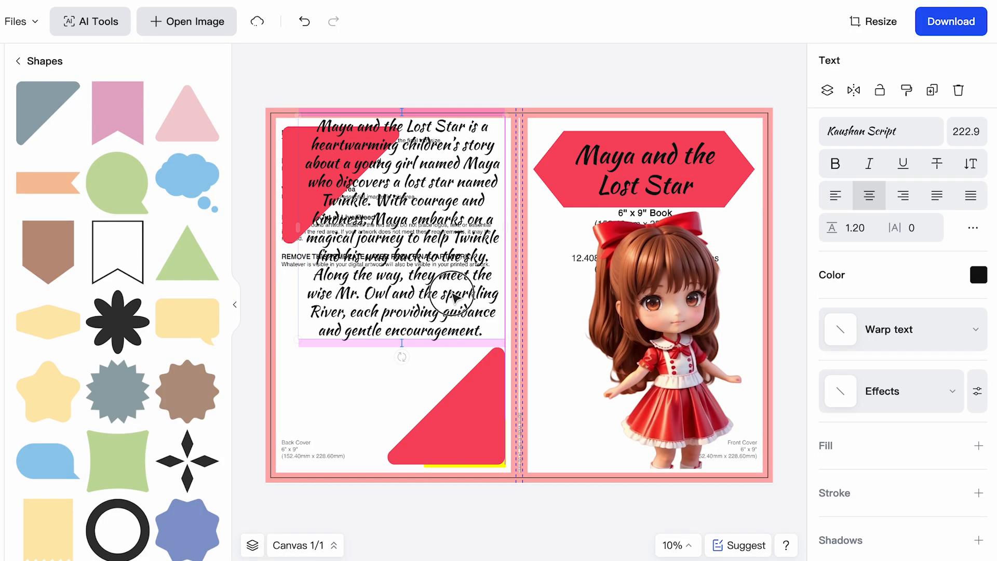
# Place the "Maya and the Lost Star" story summary on the back cover, reduced to font size 164.3 and positioned between the triangles.
pyautogui.moveTo(459, 285); pyautogui.dragTo(455, 341)
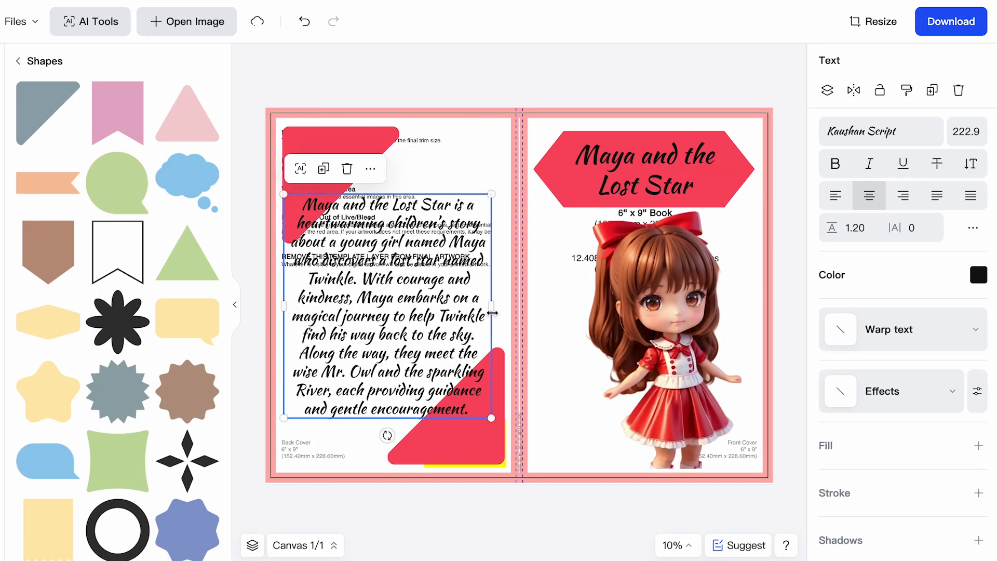
pyautogui.moveTo(493, 309); pyautogui.dragTo(475, 313)
pyautogui.moveTo(473, 437); pyautogui.dragTo(414, 380)
pyautogui.moveTo(422, 295); pyautogui.dragTo(468, 285)
pyautogui.moveTo(403, 279); pyautogui.dragTo(420, 315)
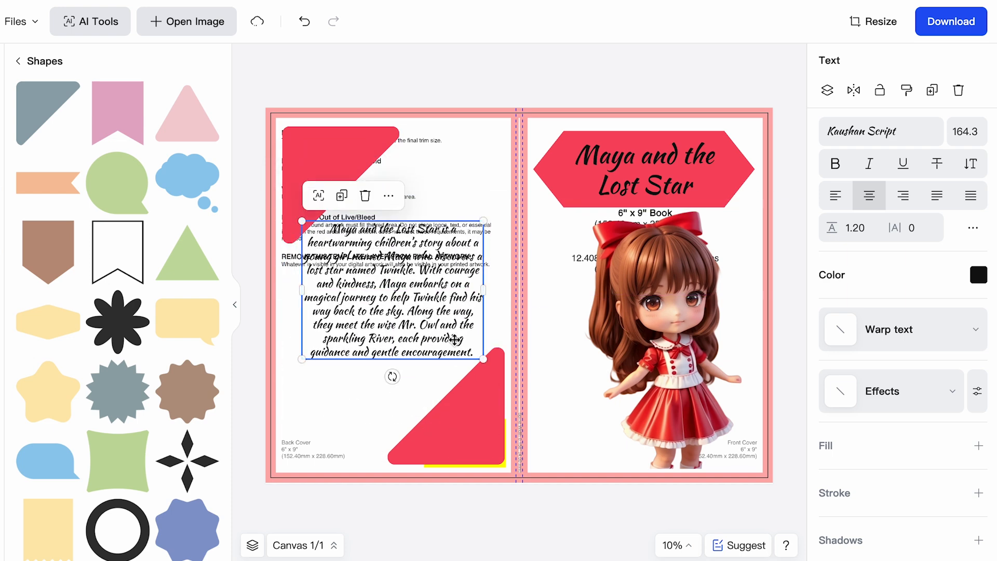
# Change the back cover summary's font to Amatic SC Bold and adjust its text box between the triangles.
pyautogui.click(845, 132)
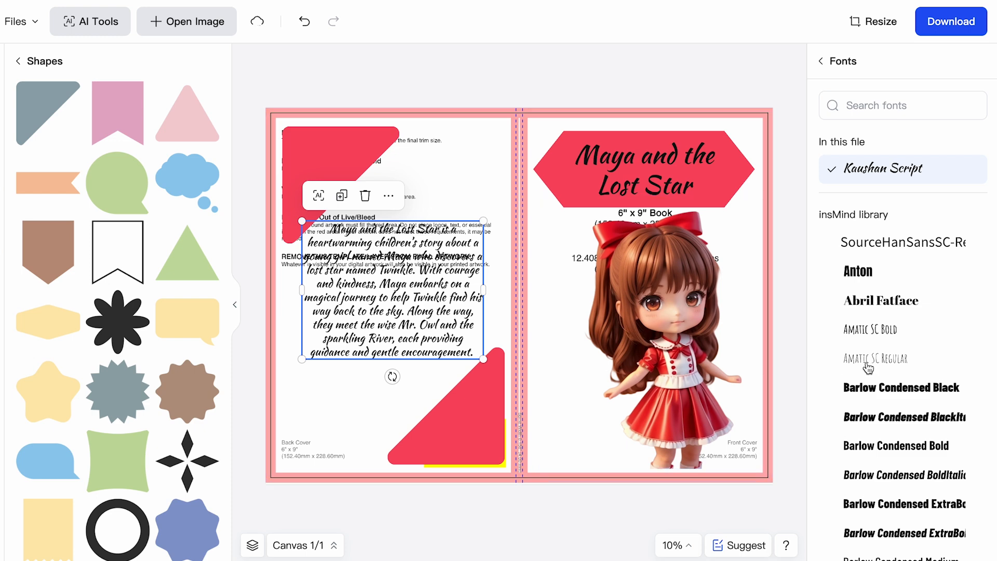
pyautogui.click(874, 335)
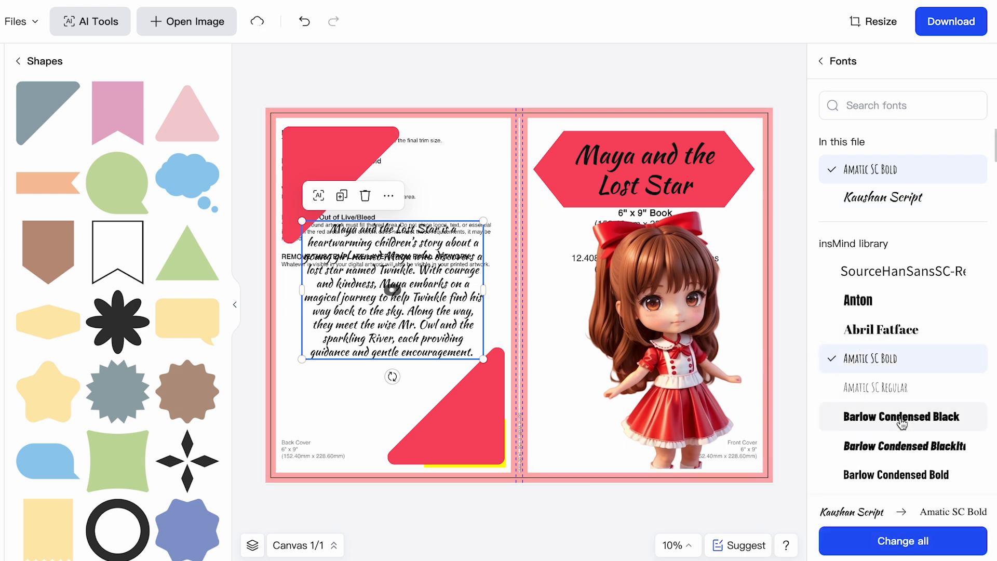
pyautogui.moveTo(486, 270); pyautogui.dragTo(461, 275)
pyautogui.moveTo(457, 357); pyautogui.dragTo(482, 366)
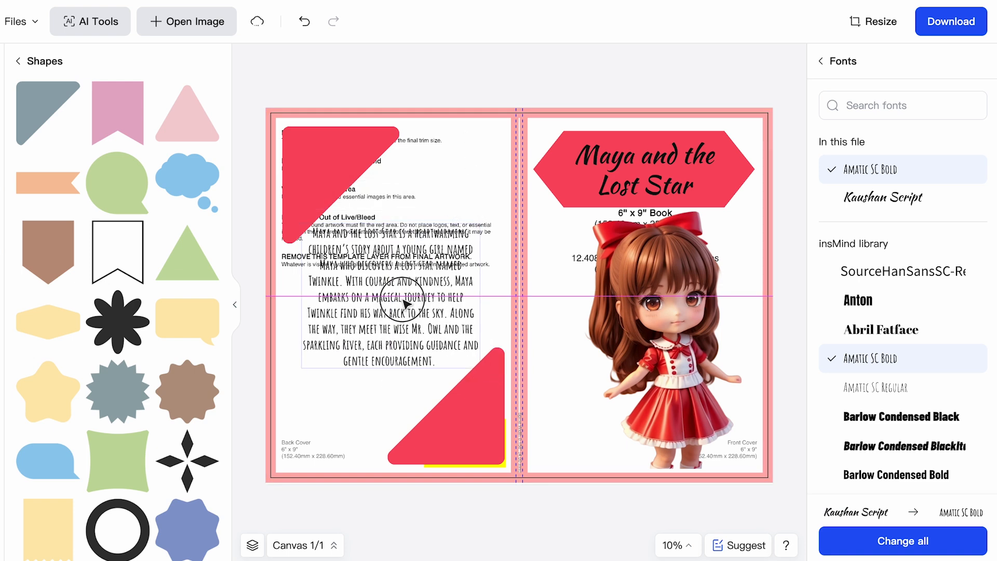
# Try to split the front cover title so that "Lost Star" sits in its own text box below "Maya and the".
pyautogui.click(642, 165)
pyautogui.doubleClick(642, 165)
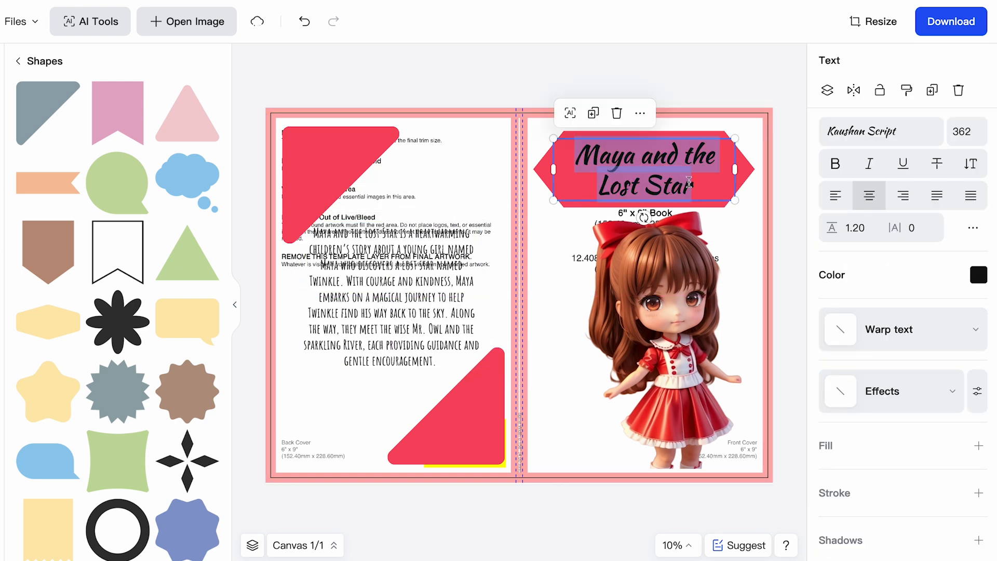
pyautogui.moveTo(707, 185); pyautogui.dragTo(587, 184)
pyautogui.hotkey('ctrl', 'c')
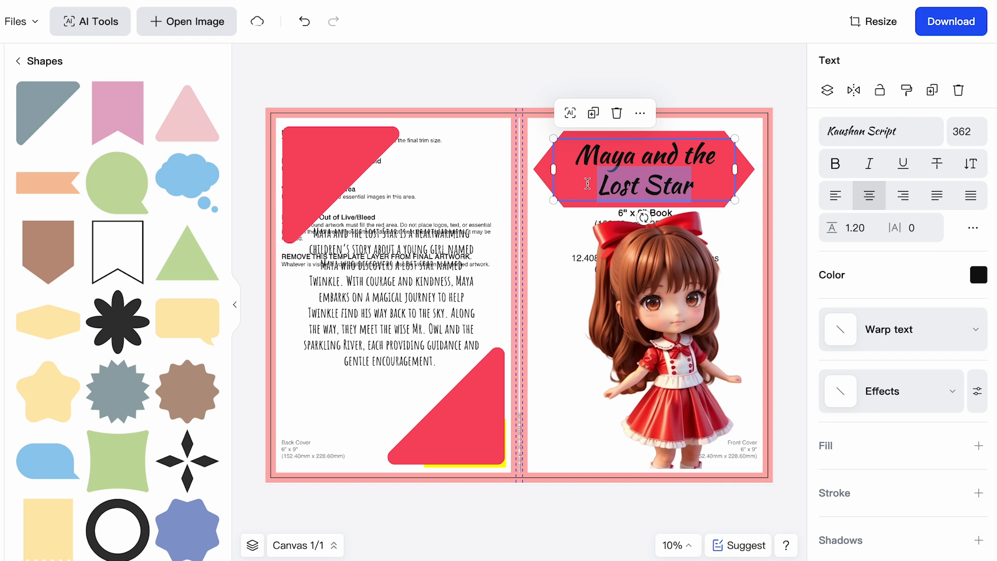
pyautogui.press('BackSpace')
pyautogui.click(595, 115)
pyautogui.moveTo(669, 159); pyautogui.dragTo(669, 189)
pyautogui.doubleClick(669, 188)
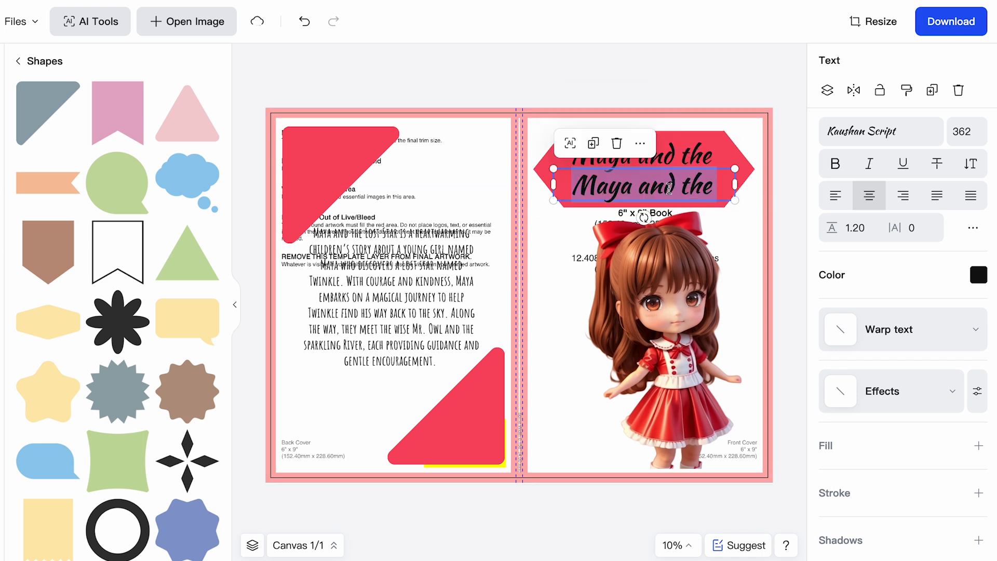
pyautogui.hotkey('ctrl', 'v')
pyautogui.moveTo(698, 188); pyautogui.dragTo(583, 185)
# Try Amatic SC Bold on the separate "Lost Star" text, and undo the title changes.
pyautogui.click(903, 137)
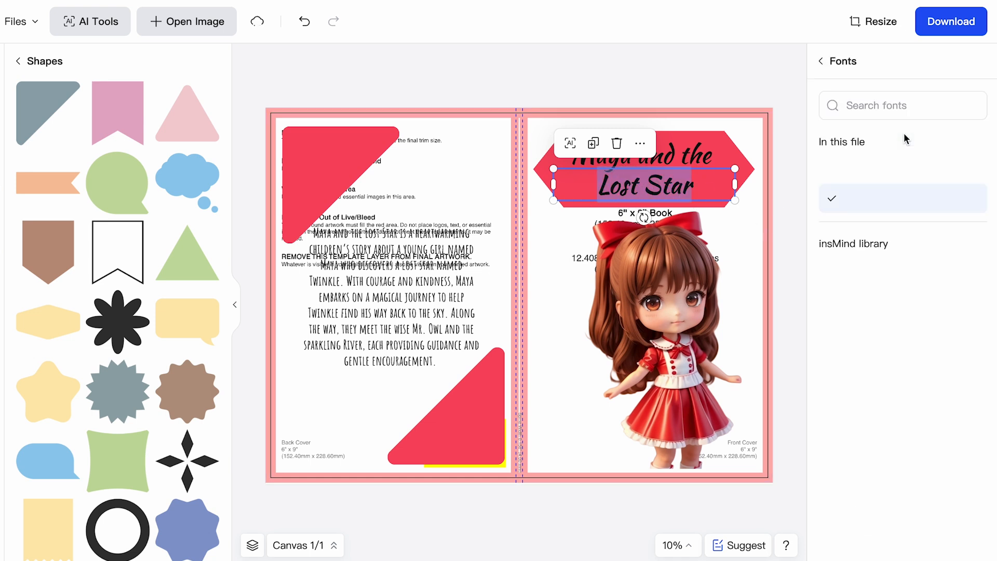
pyautogui.click(865, 362)
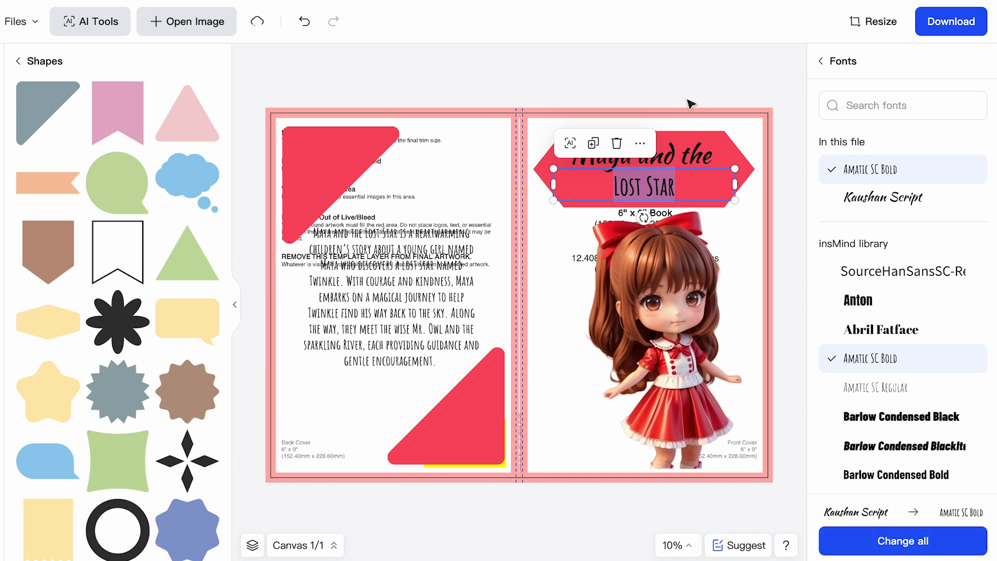
pyautogui.click(701, 83)
pyautogui.doubleClick(645, 176)
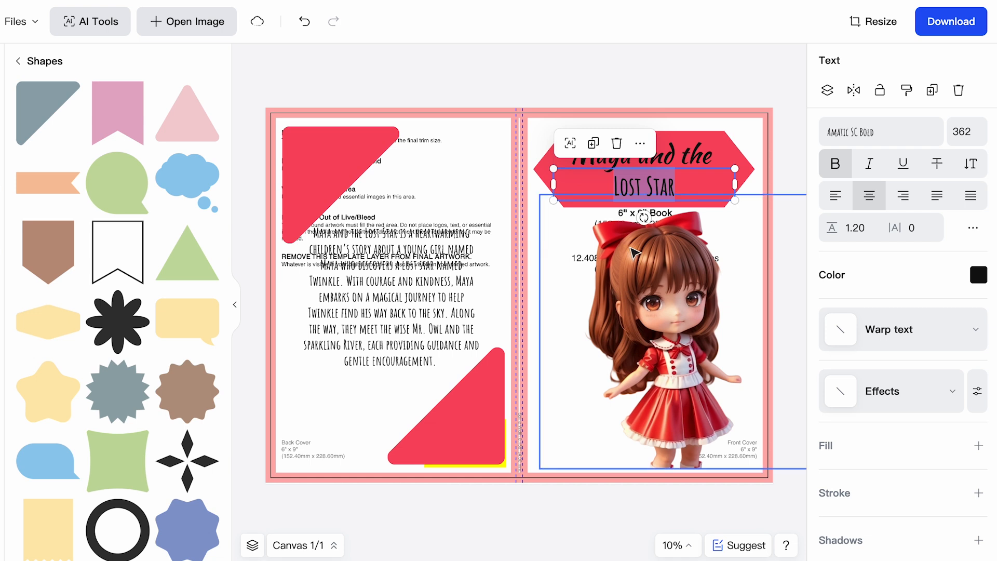
pyautogui.hotkey('ctrl', 'z')
# Add an eight-petal flower beside the back cover's lower-right triangle and a copy about 1111 px wide over the upper-left triangle's corner.
pyautogui.scroll(-1, 122, 291)
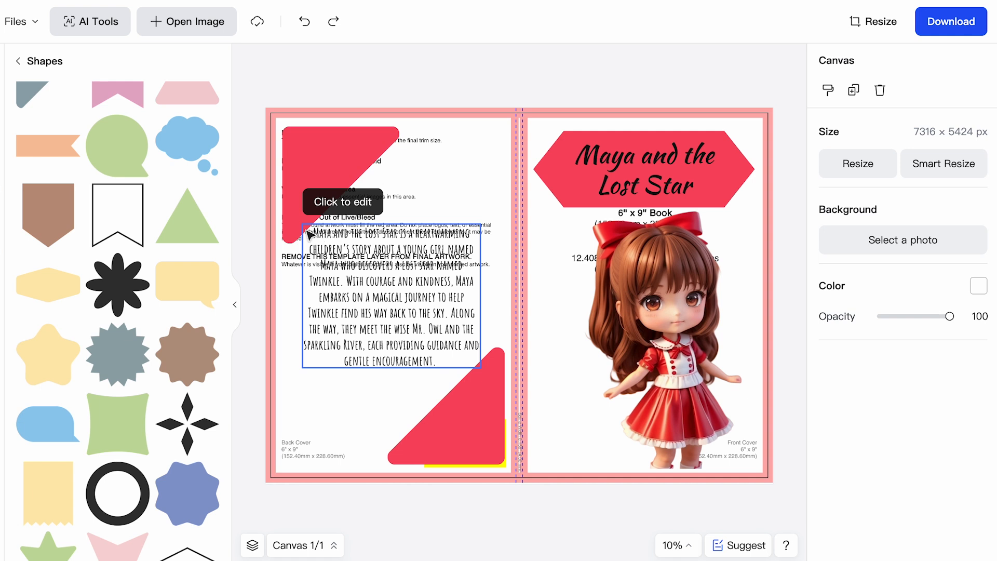
pyautogui.moveTo(408, 183); pyautogui.dragTo(593, 306)
pyautogui.moveTo(590, 366); pyautogui.dragTo(393, 404)
pyautogui.moveTo(410, 414); pyautogui.dragTo(396, 167)
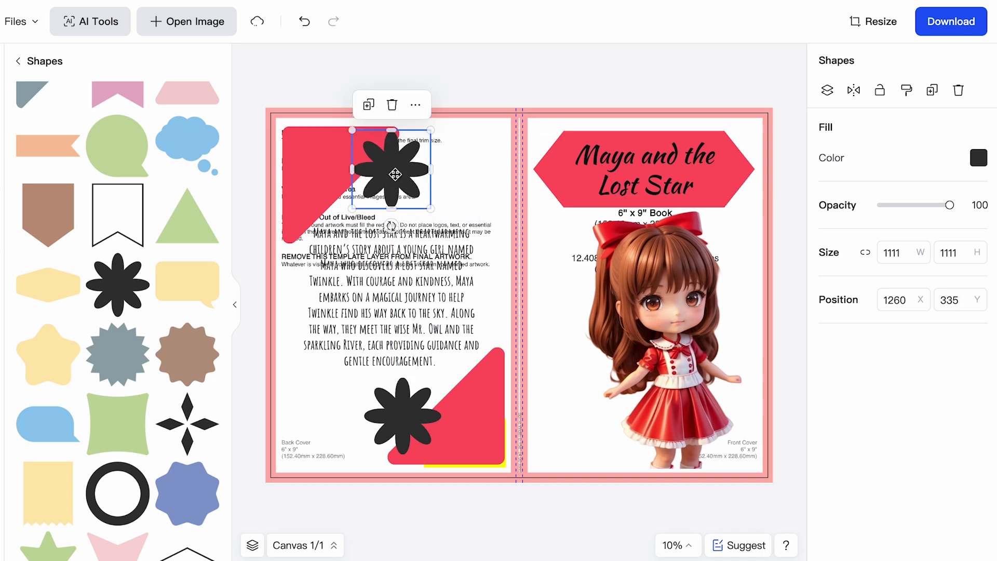
# Fill the back cover flowers with bright yellow.
pyautogui.click(979, 158)
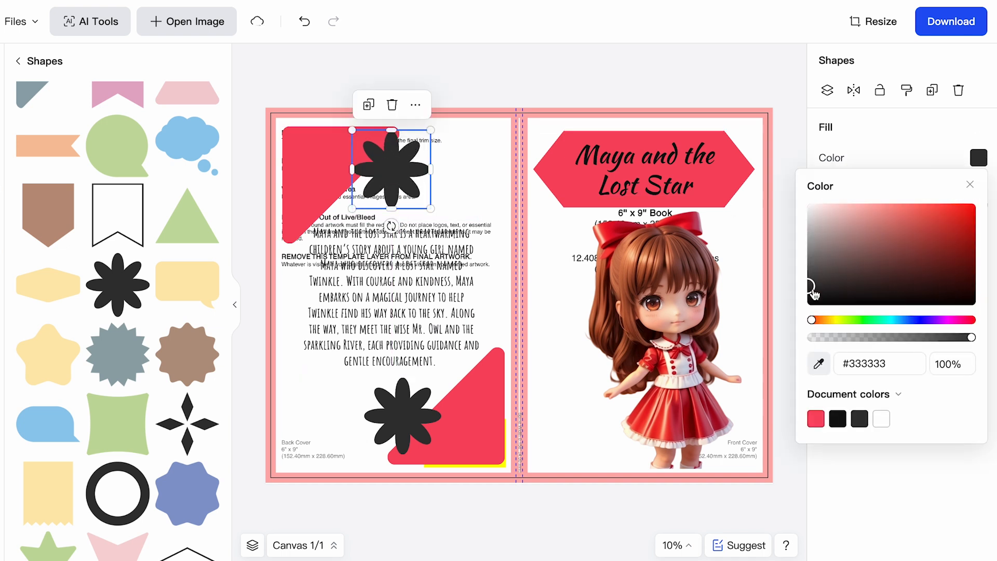
pyautogui.moveTo(818, 284); pyautogui.dragTo(809, 326)
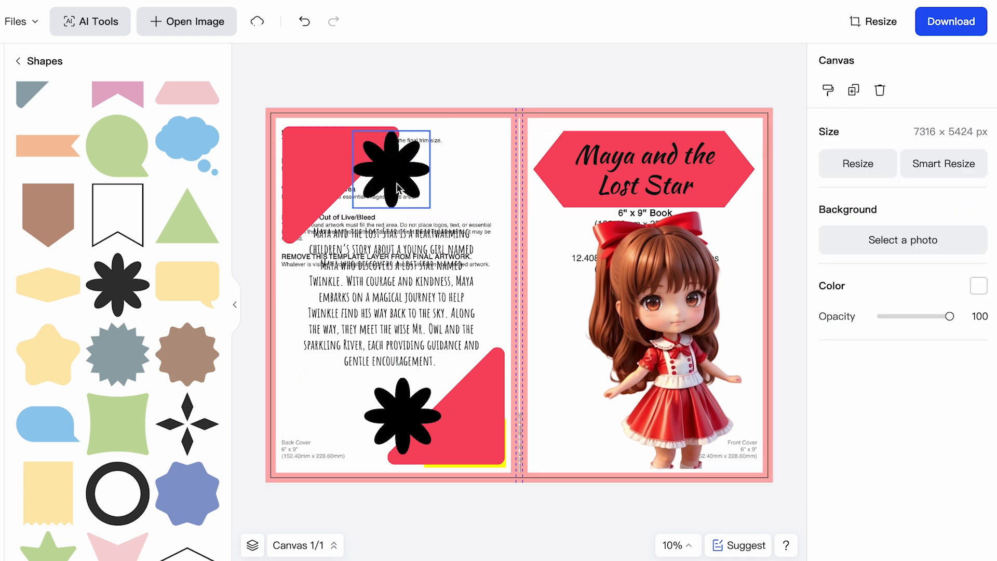
pyautogui.click(395, 181)
pyautogui.click(979, 157)
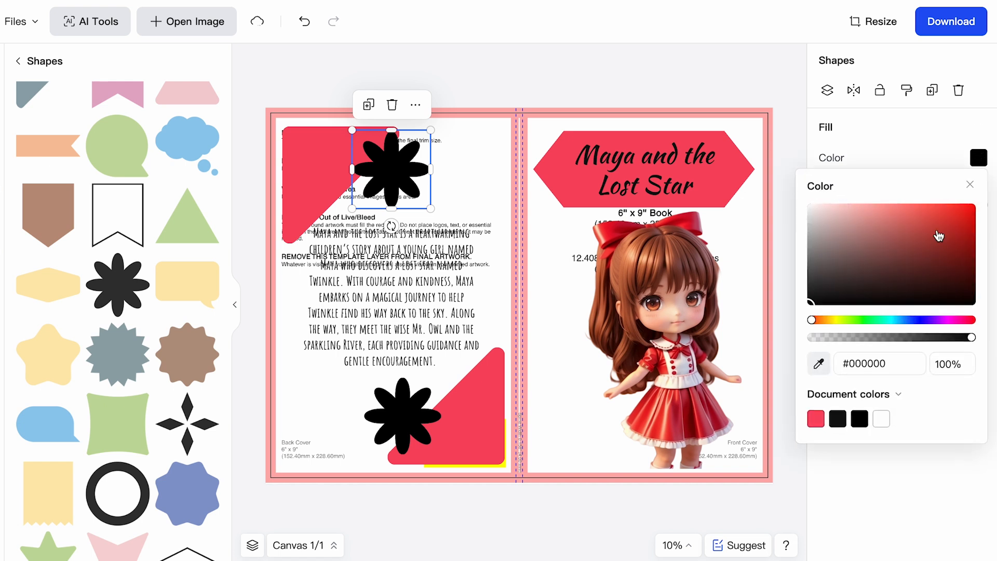
pyautogui.moveTo(814, 320); pyautogui.dragTo(834, 320)
pyautogui.moveTo(934, 229); pyautogui.dragTo(973, 195)
pyautogui.click(904, 470)
pyautogui.click(622, 57)
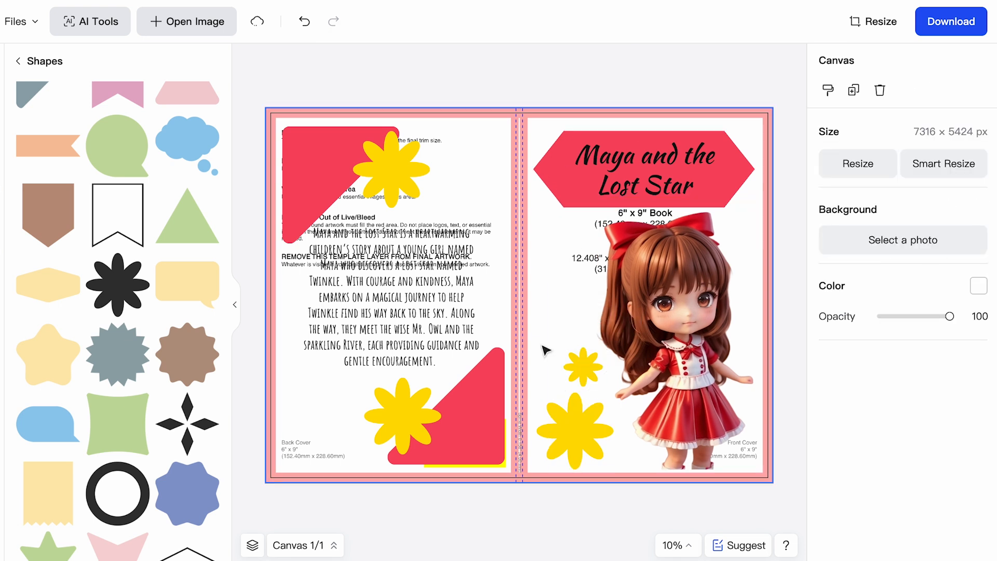
# Delete the KDP template image from behind the cover artwork.
pyautogui.click(480, 152)
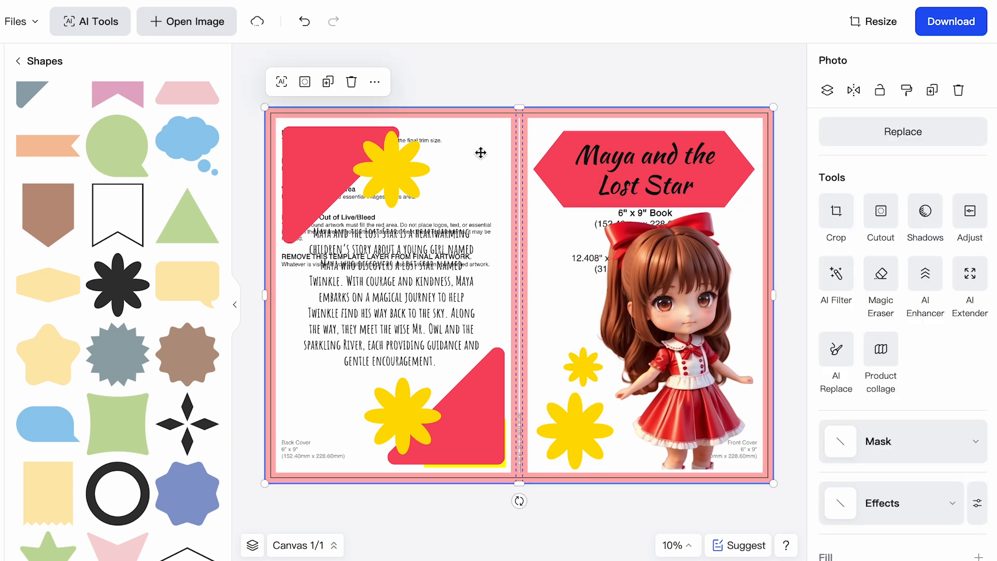
pyautogui.press('Delete')
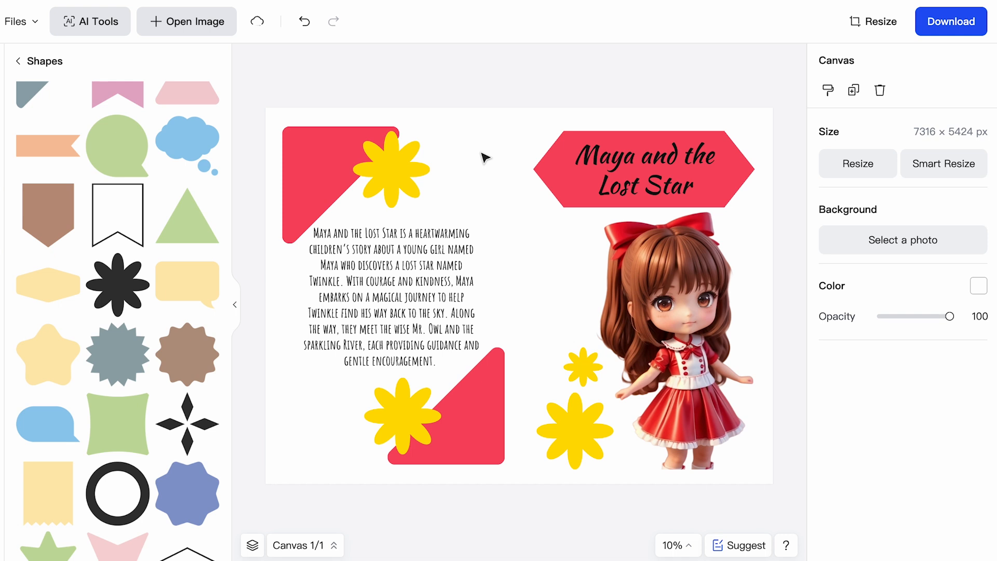
# Set the canvas background to a solid light pink and download the finished cover.
pyautogui.click(485, 155)
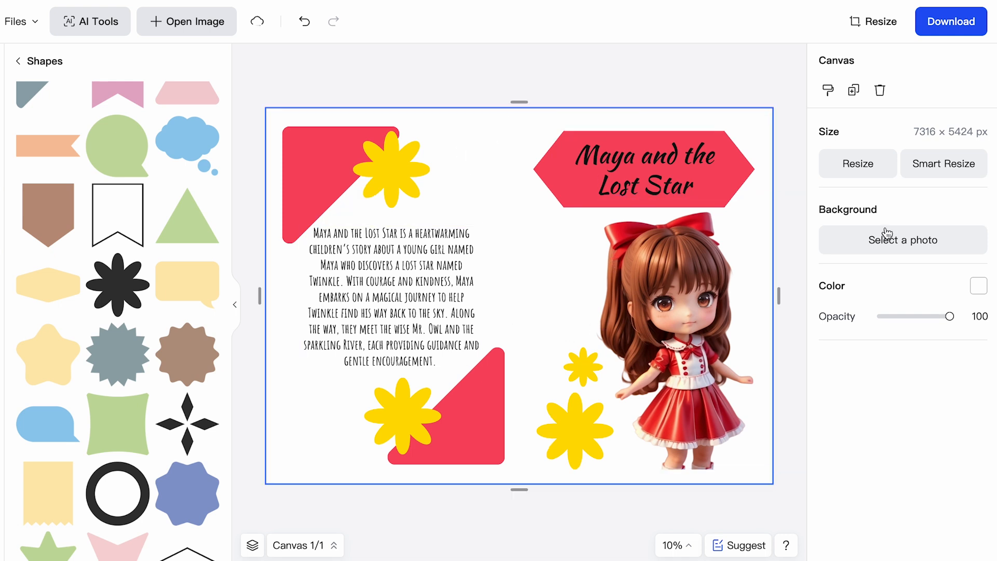
pyautogui.click(980, 285)
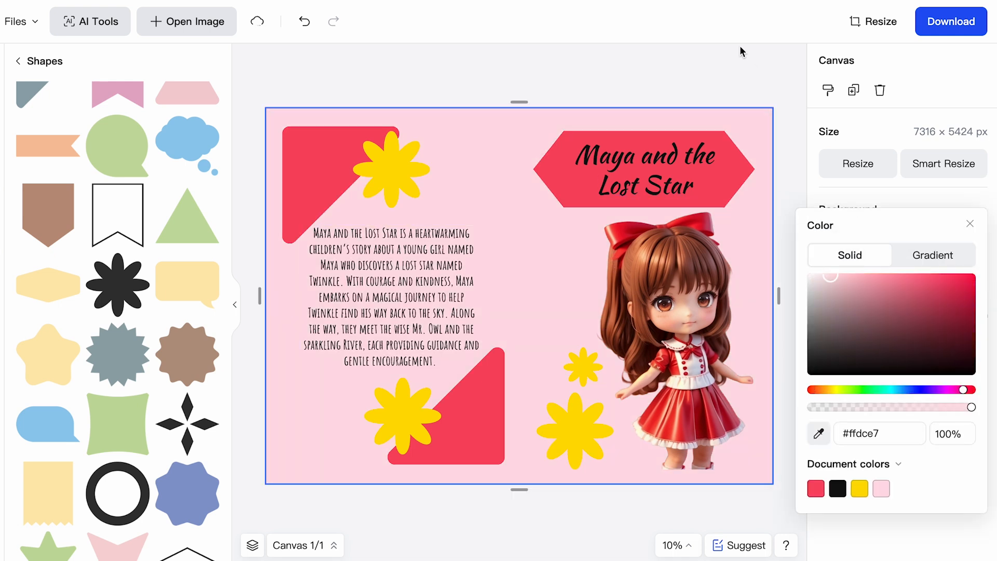
pyautogui.click(669, 76)
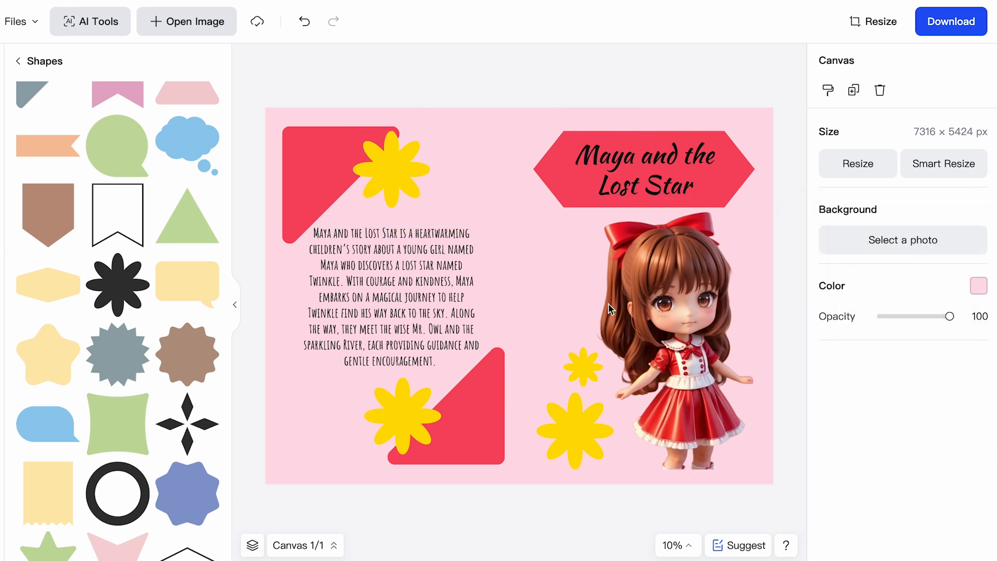
pyautogui.click(951, 22)
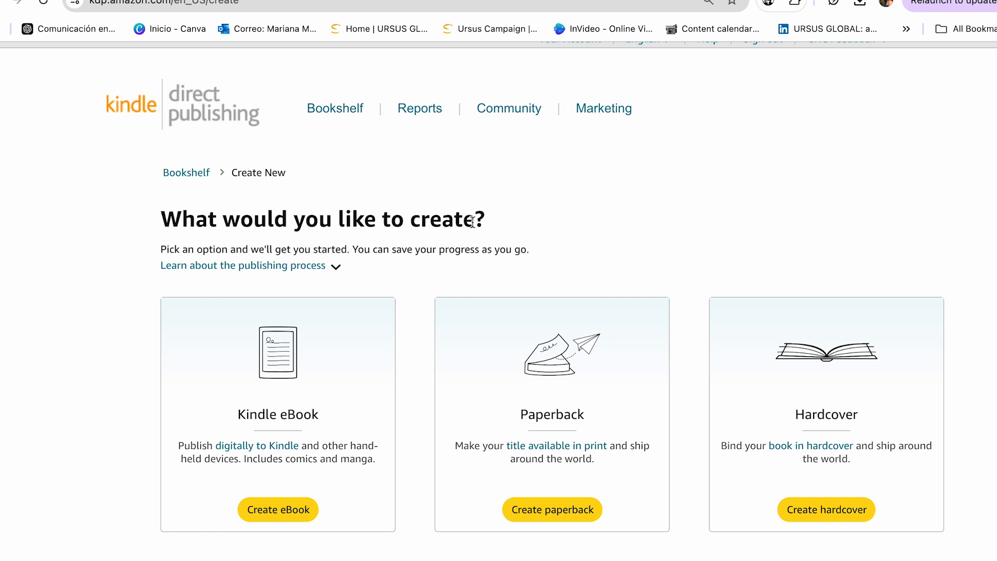
# Create a new paperback on Amazon KDP with English as its primary language.
pyautogui.scroll(-2, 572, 300)
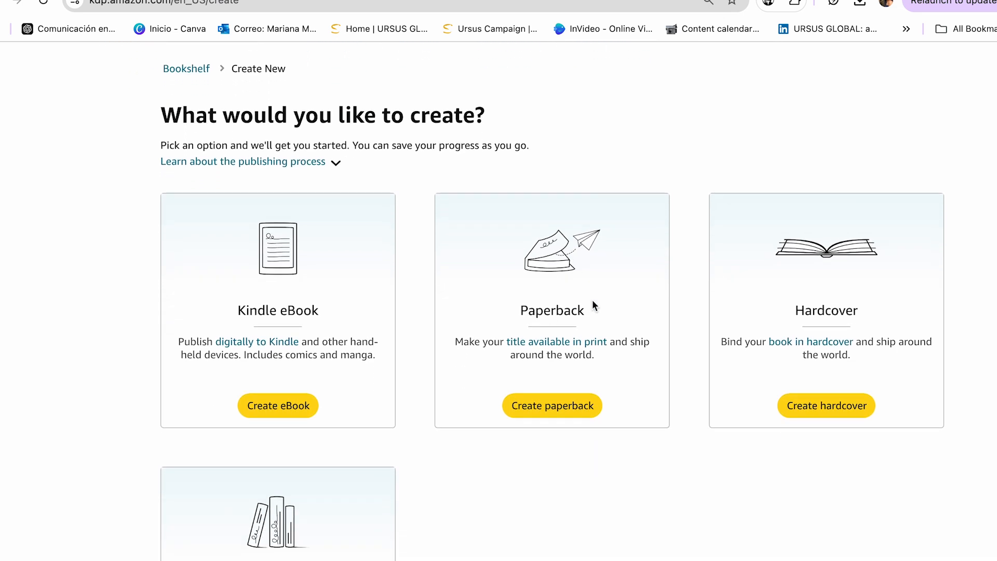
pyautogui.click(554, 410)
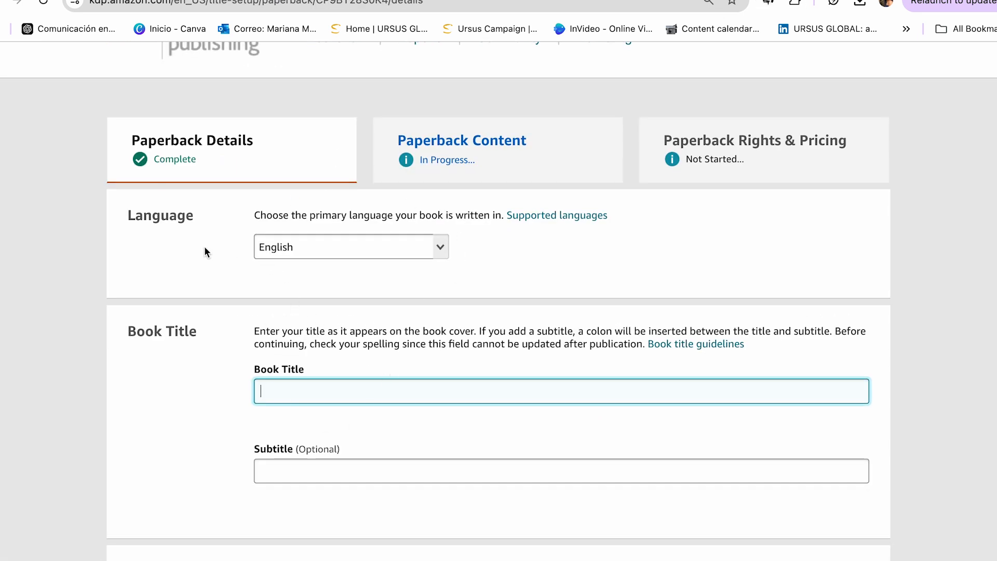
pyautogui.click(440, 254)
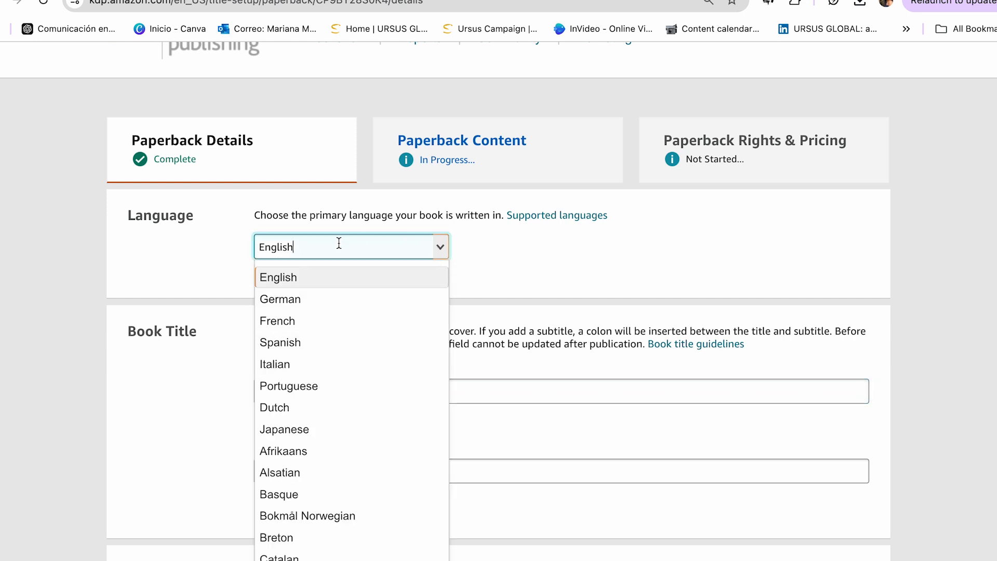
pyautogui.click(291, 280)
# Copy the Amazon search phrase "5 minutes bedtime stories for kids" and enter it as the paperback's book title.
pyautogui.click(287, 392)
pyautogui.scroll(-2, 288, 391)
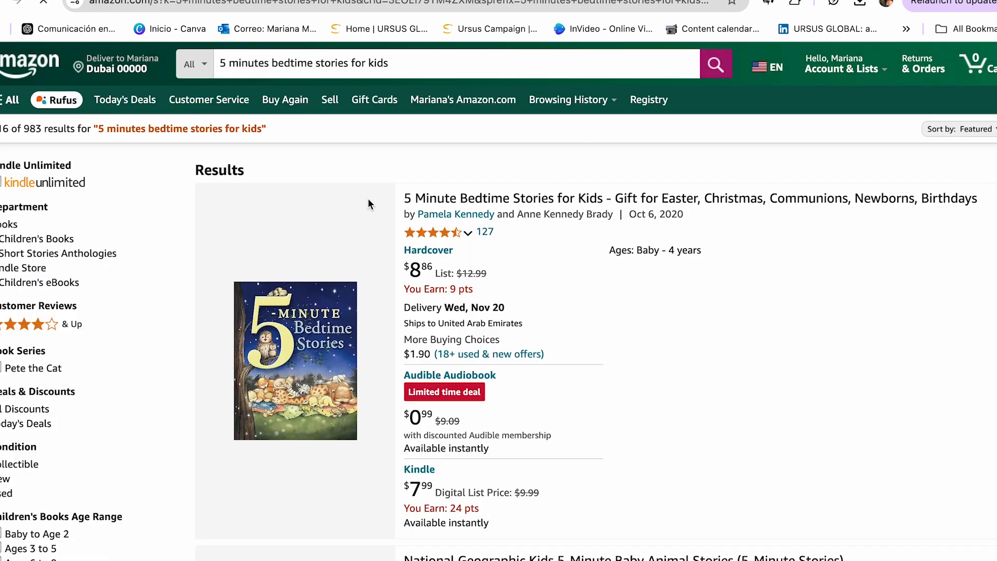
pyautogui.moveTo(396, 63); pyautogui.dragTo(206, 59)
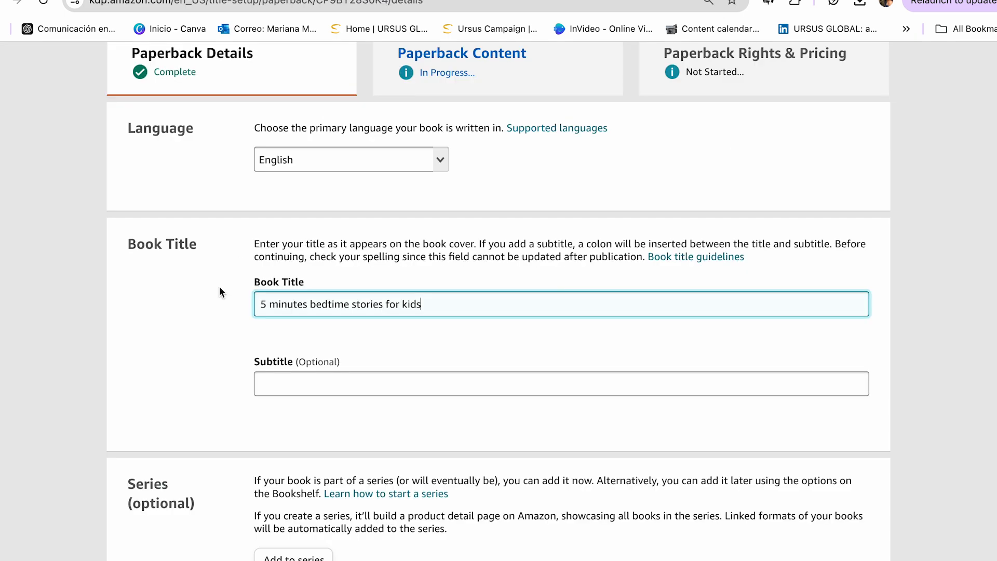
# Search Amazon for "bedtime stories for kids ages 4-8" to find a phrase for the subtitle.
pyautogui.click(294, 382)
pyautogui.scroll(-1, 296, 372)
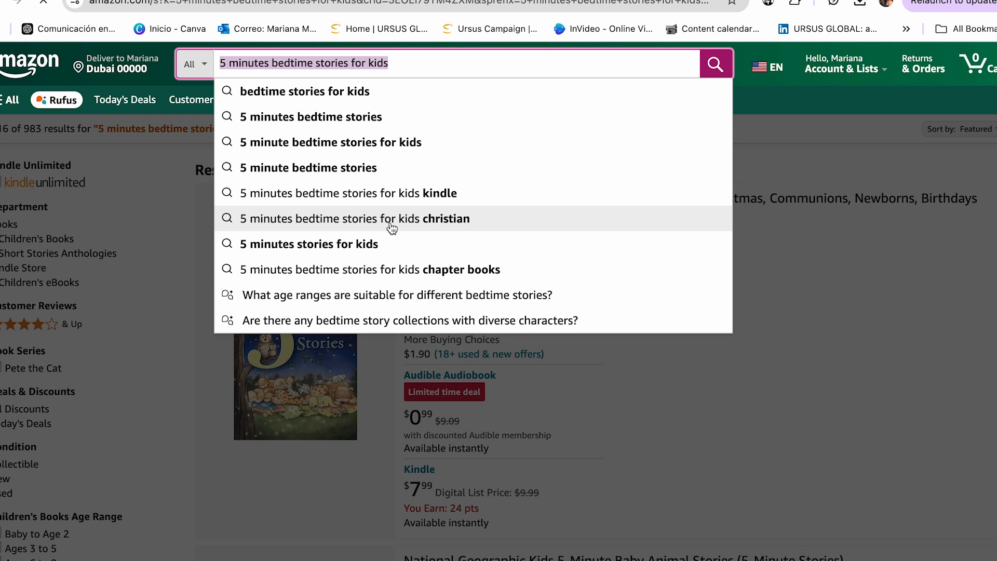
pyautogui.moveTo(272, 63); pyautogui.dragTo(220, 60)
pyautogui.press('BackSpace')
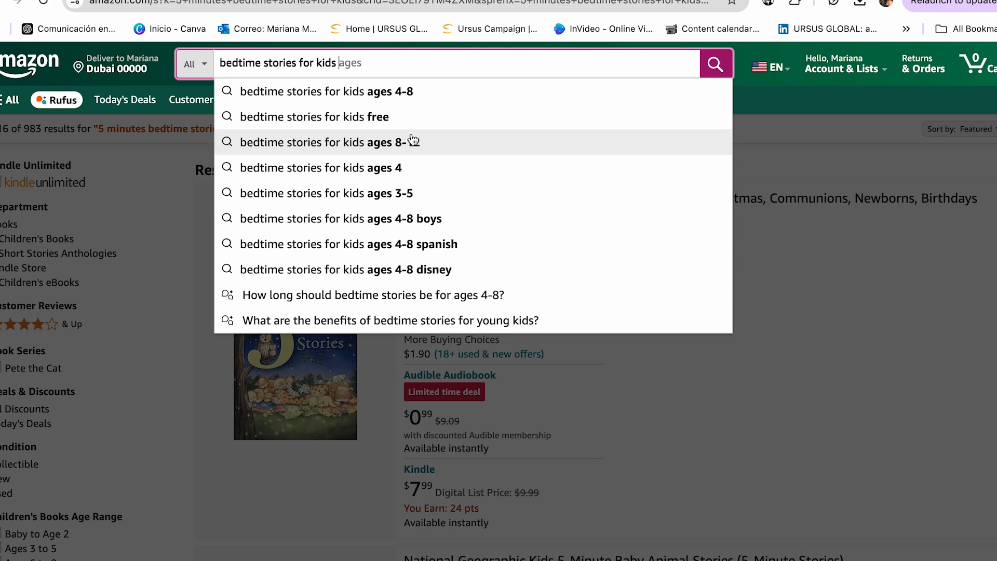
pyautogui.click(309, 99)
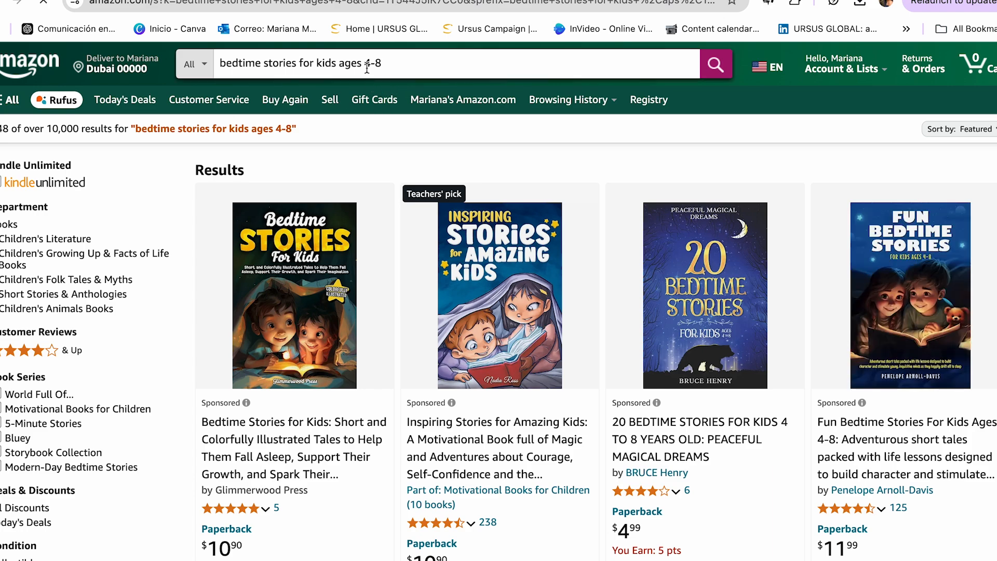
# Copy the search phrase into the KDP subtitle and capitalise it as "Bedtime stories for kids ages 4-8".
pyautogui.moveTo(399, 61); pyautogui.dragTo(200, 59)
pyautogui.press('super+c')
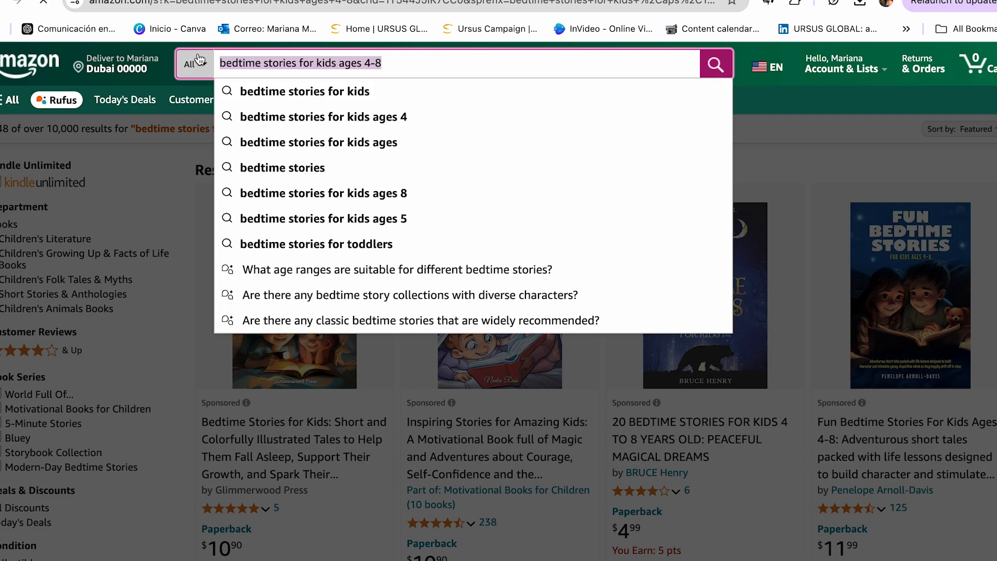
pyautogui.click(333, 0)
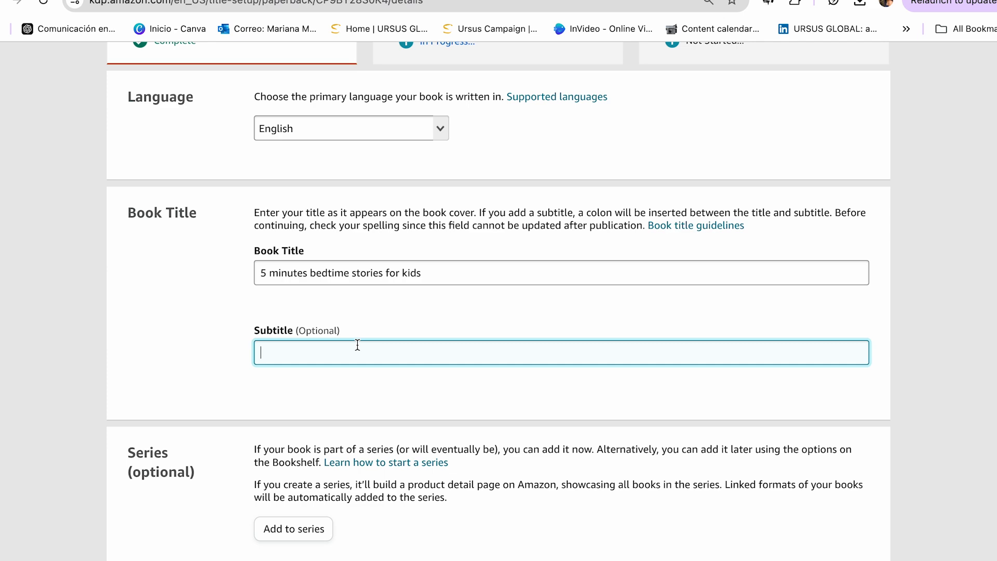
pyautogui.press('super+v')
pyautogui.scroll(-1, 381, 408)
pyautogui.click(265, 297)
pyautogui.press('BackSpace')
pyautogui.write('B')
pyautogui.click(353, 327)
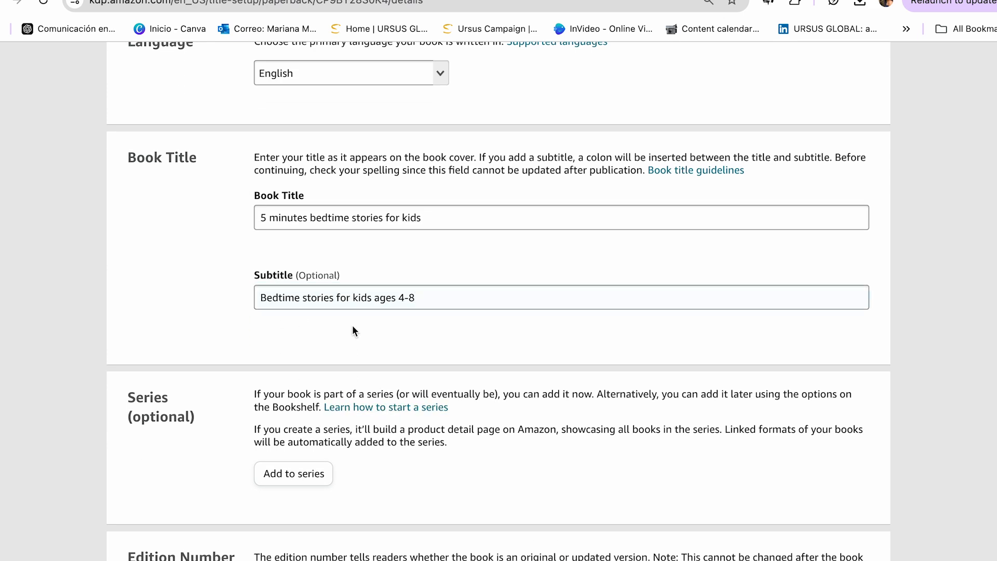
# Review the Series, Edition Number, Author, Contributors and Description sections of the paperback details.
pyautogui.scroll(-2, 352, 331)
pyautogui.scroll(-2, 291, 358)
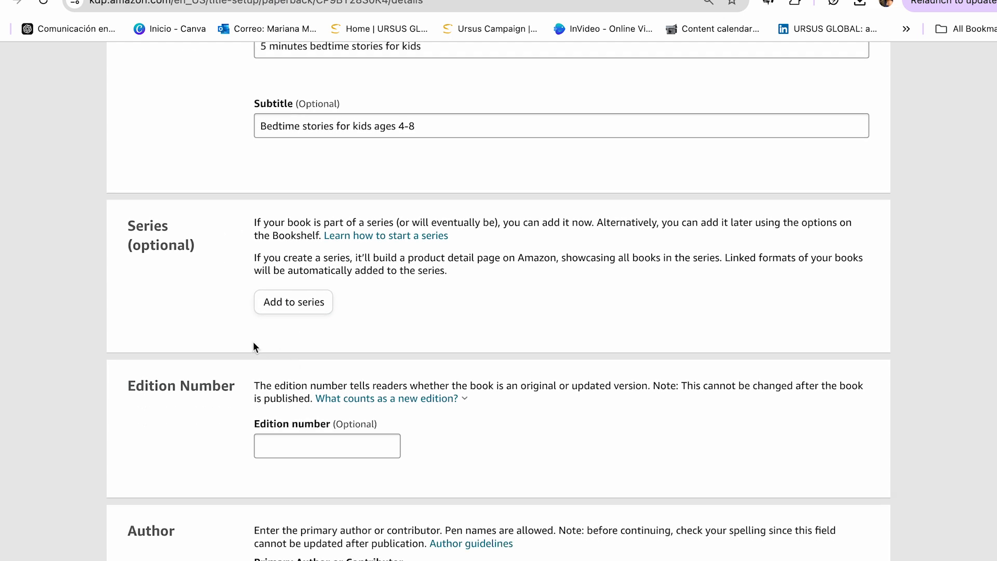
pyautogui.scroll(-2, 244, 343)
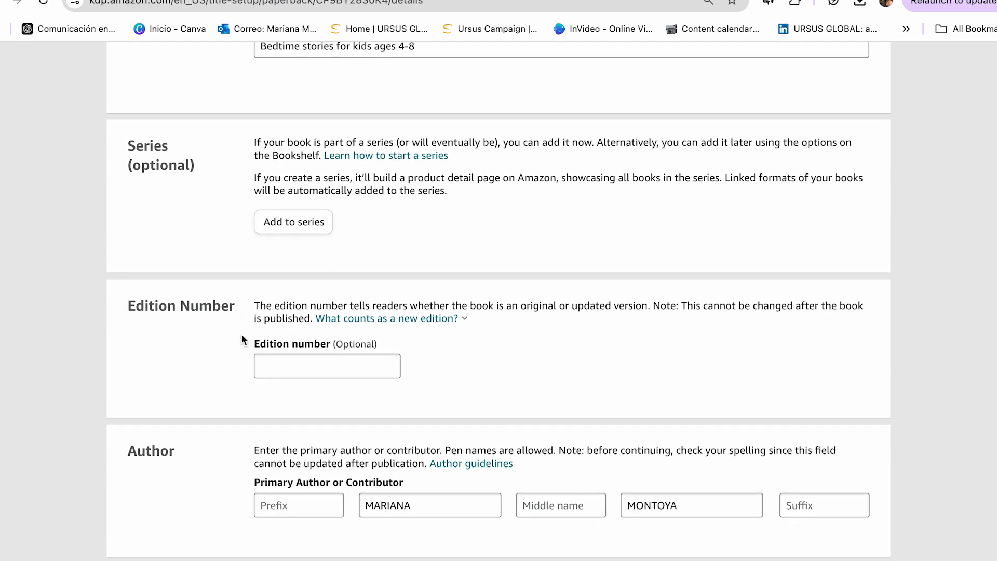
pyautogui.scroll(-5, 232, 307)
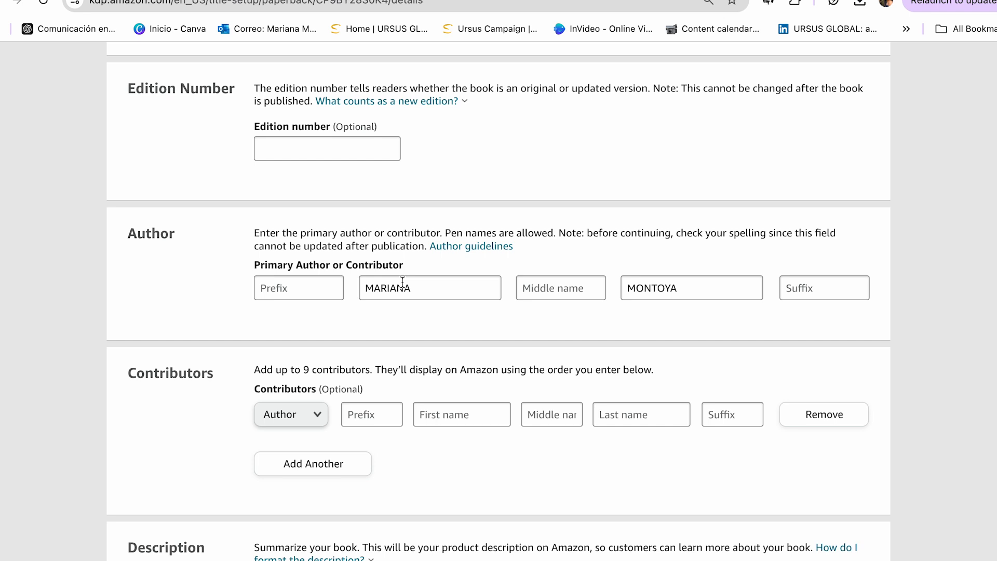
pyautogui.scroll(-4, 403, 283)
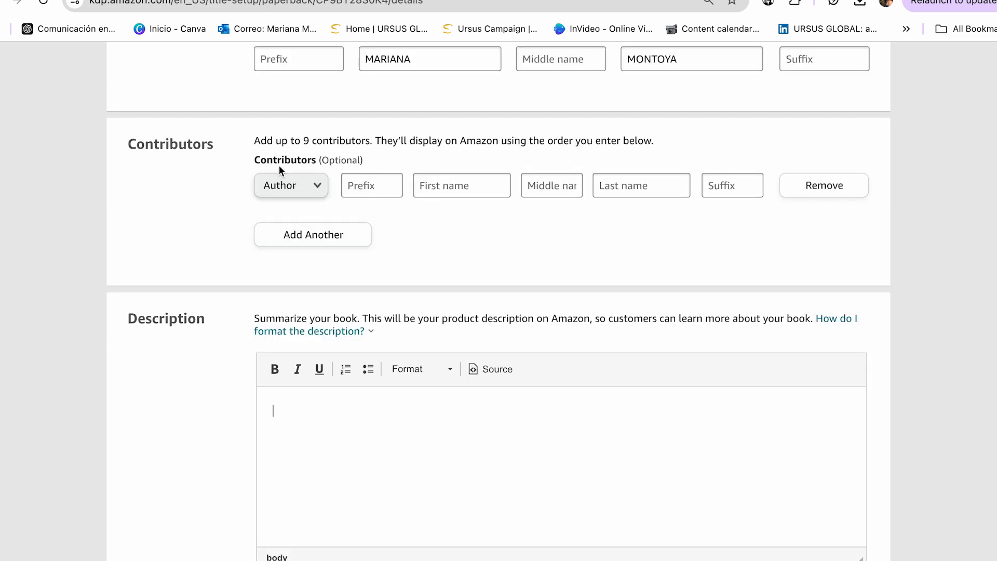
pyautogui.scroll(-3, 260, 181)
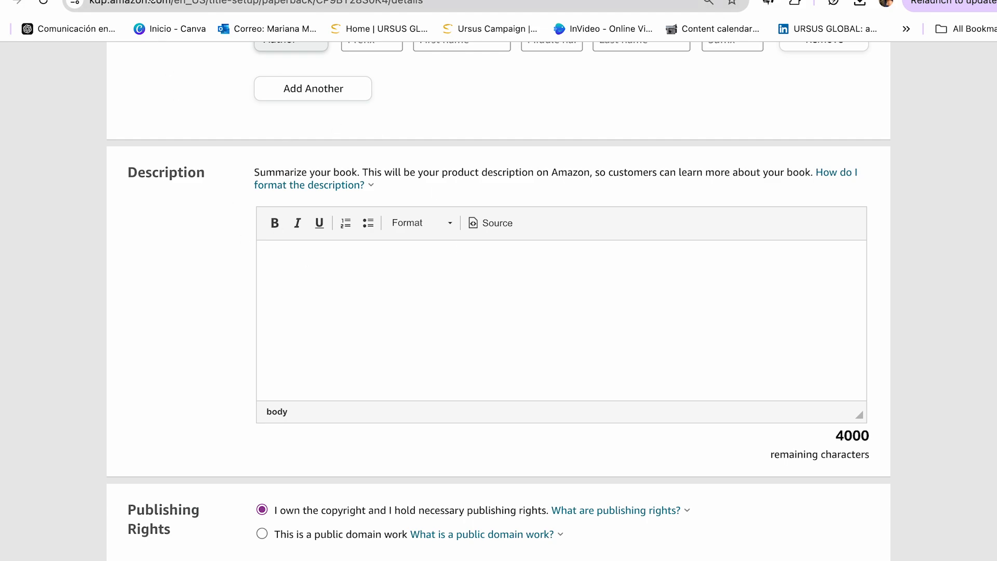
# Switch to the Amazon listing for "Five-Minute Stories" and examine its full product description.
pyautogui.click(132, 1)
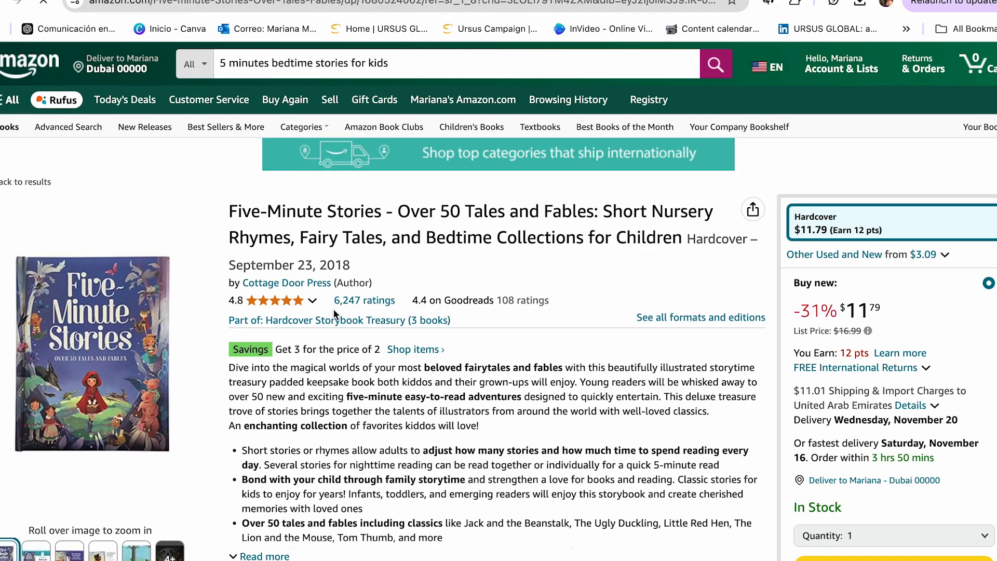
pyautogui.scroll(-1, 419, 404)
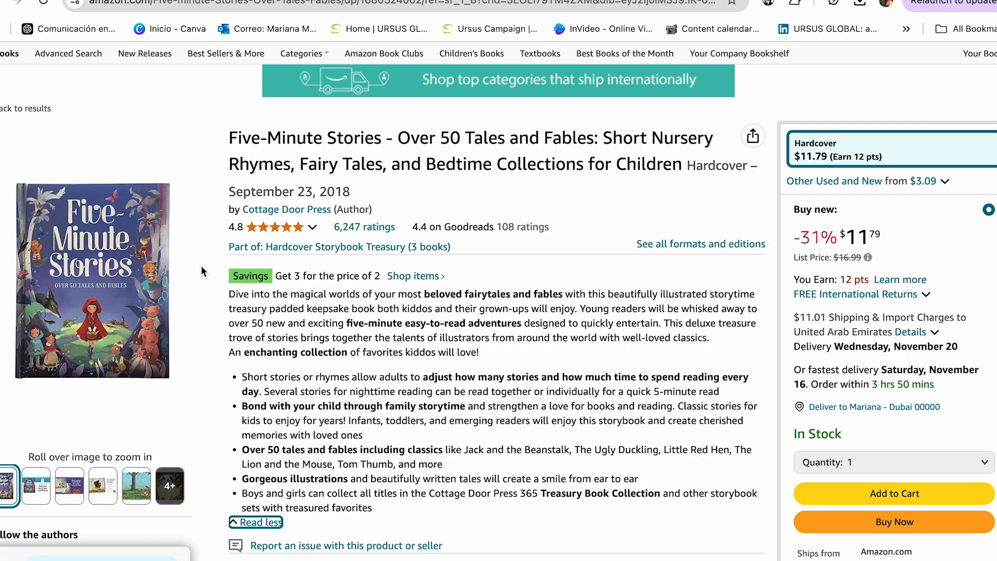
# Switch to ChatGPT and ask it to create a description for the book "5 minutes bedtime stories for kids" using the AIDA format.
pyautogui.moveTo(159, 262)
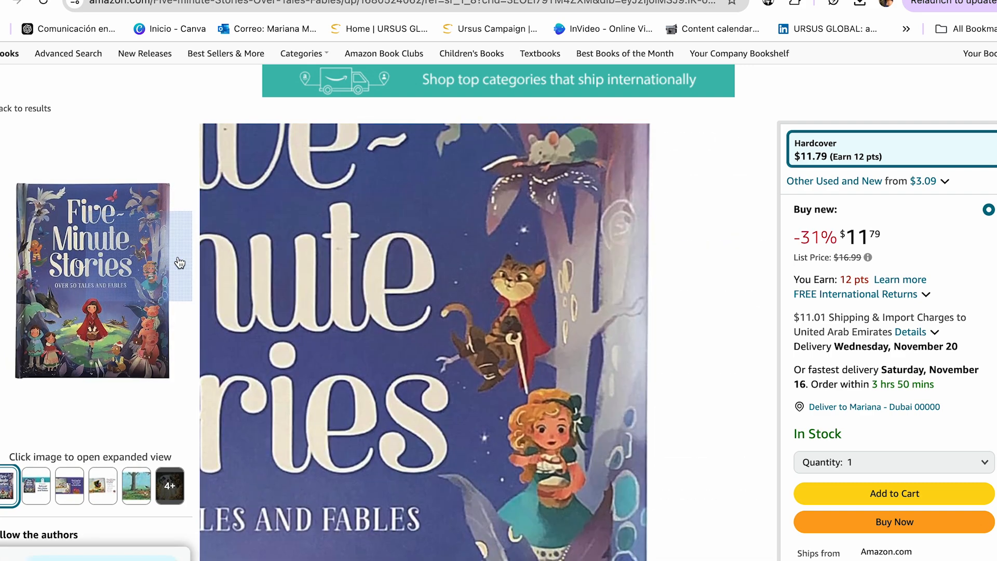
pyautogui.scroll(-1, 293, 328)
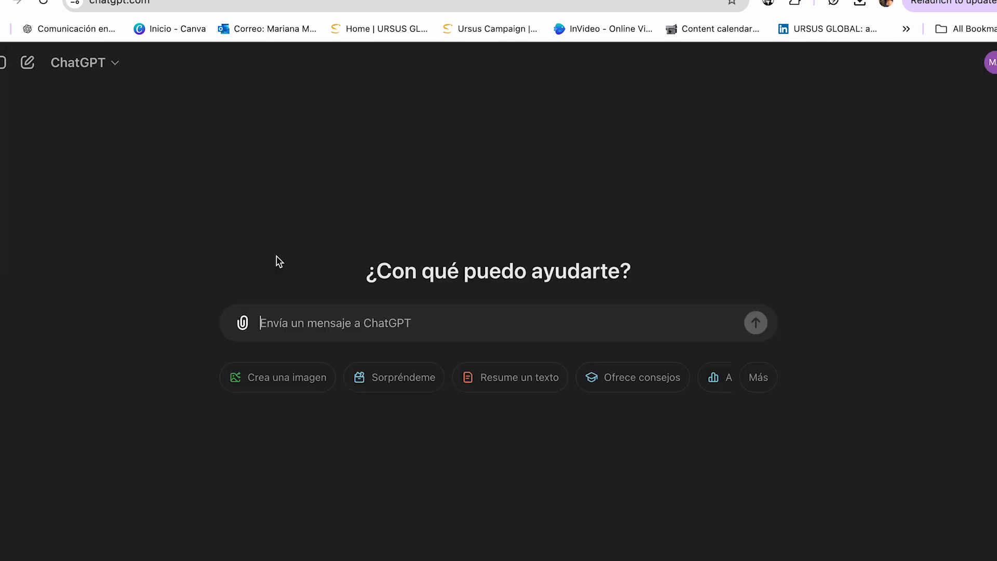
pyautogui.write('Create a description for my book using the AIDA format')
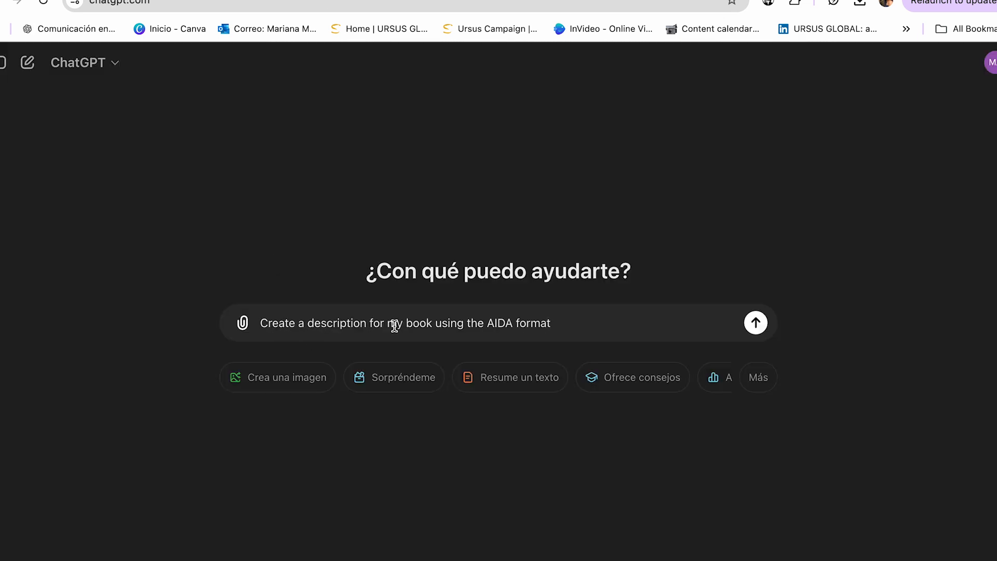
pyautogui.click(434, 323)
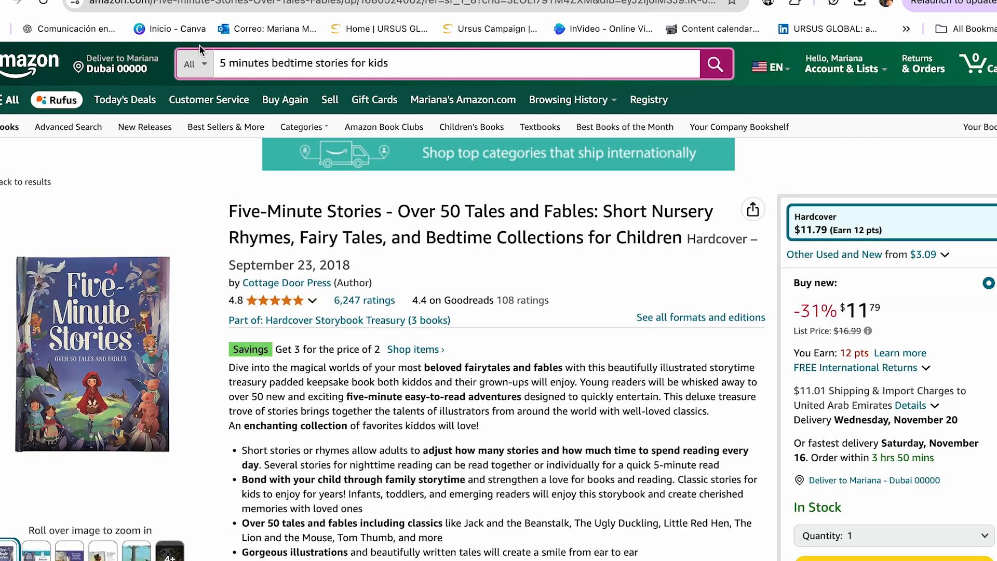
pyautogui.click(345, 64)
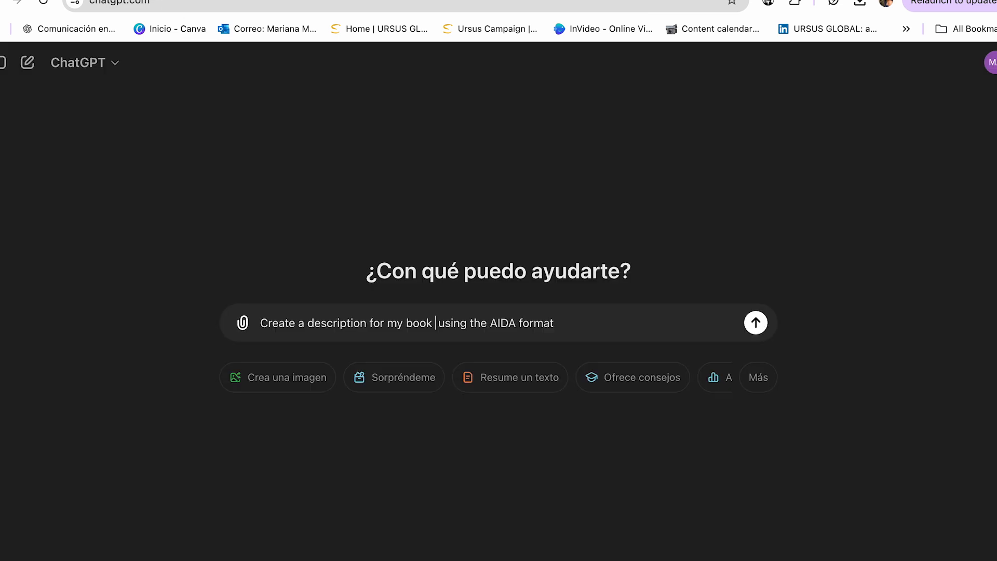
pyautogui.write('5 minutes bedtime stories for kids')
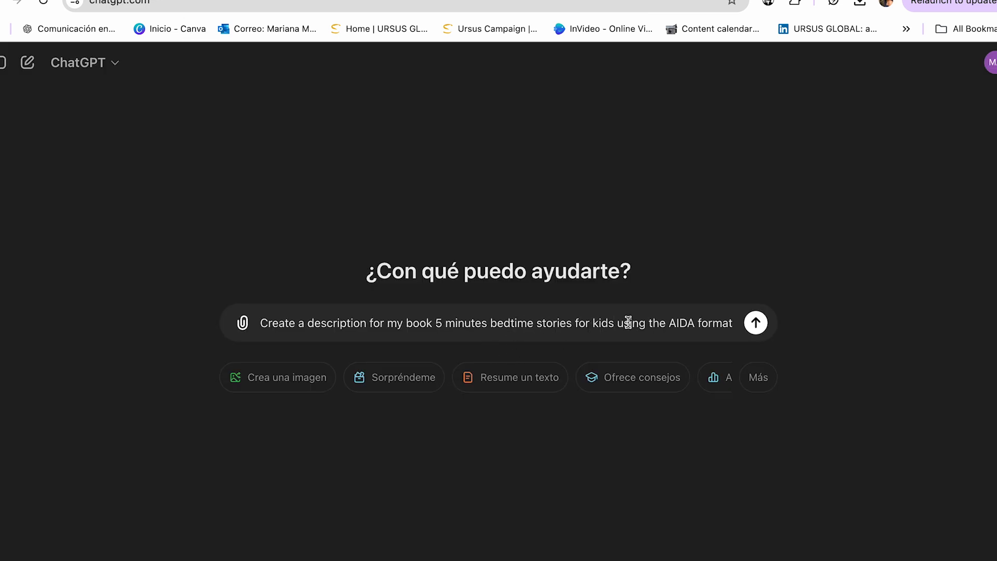
pyautogui.press('Return')
# Copy the Attention and Interest paragraphs of the generated text into the KDP book description.
pyautogui.scroll(-1, 509, 310)
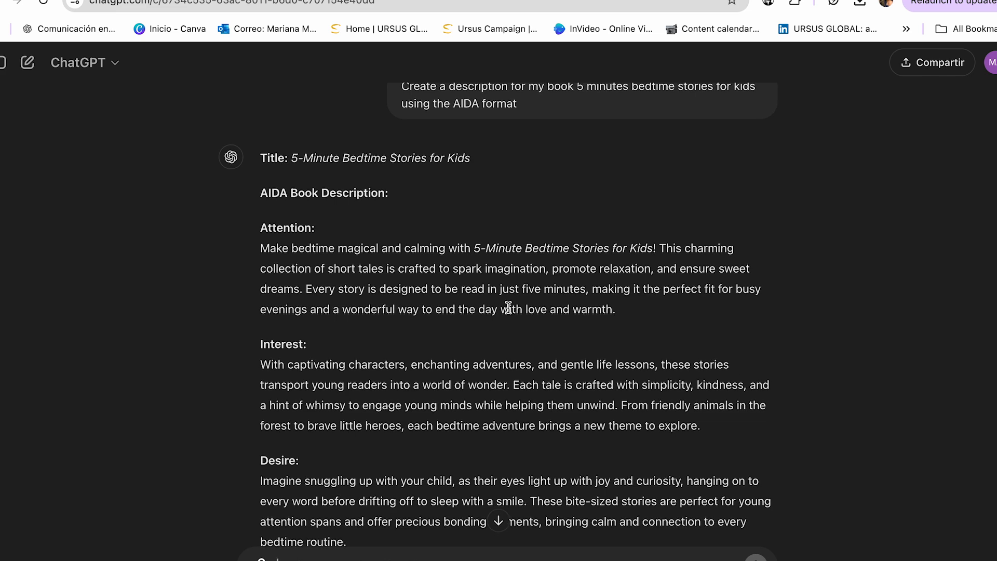
pyautogui.scroll(-5, 508, 310)
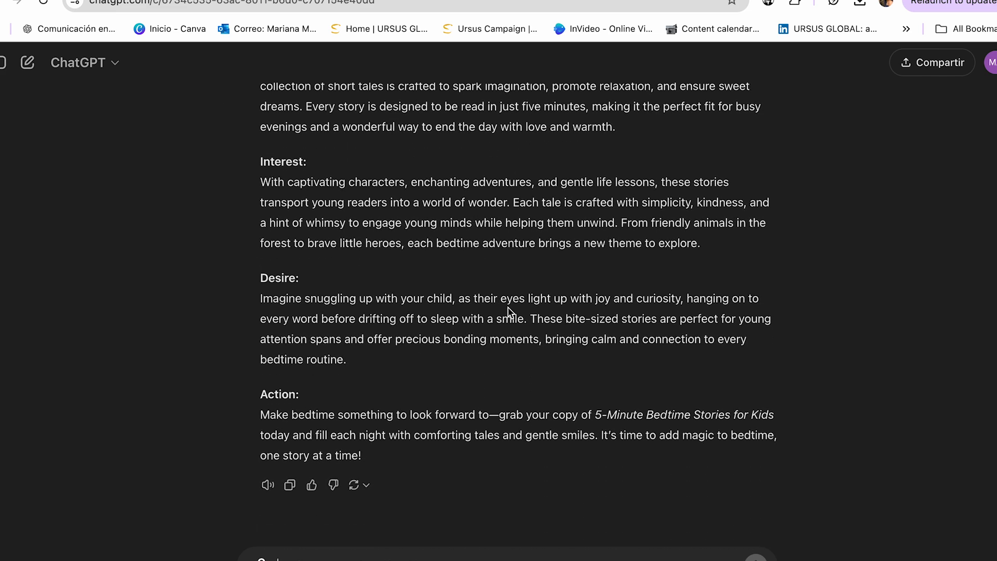
pyautogui.scroll(4, 509, 310)
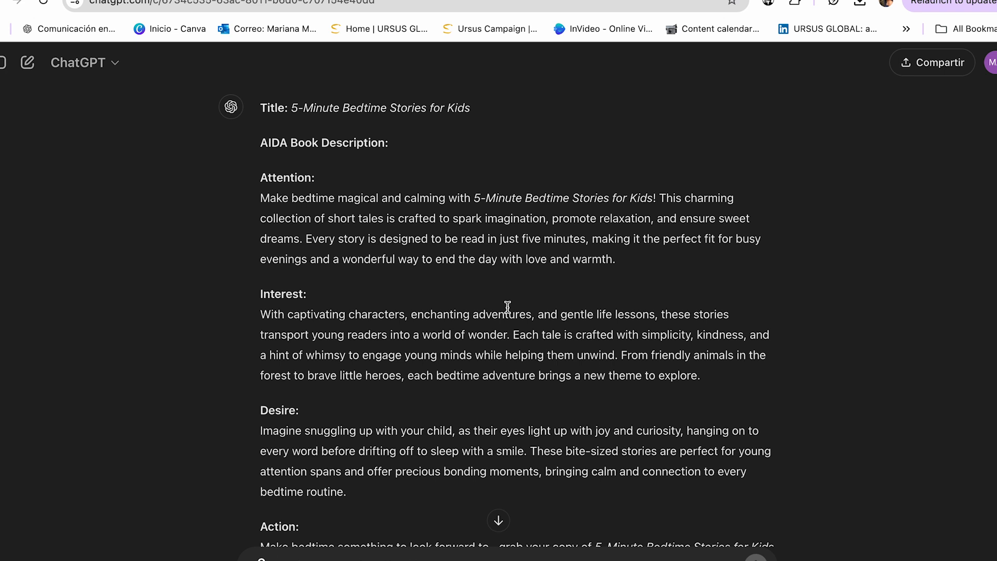
pyautogui.moveTo(261, 197); pyautogui.dragTo(618, 283)
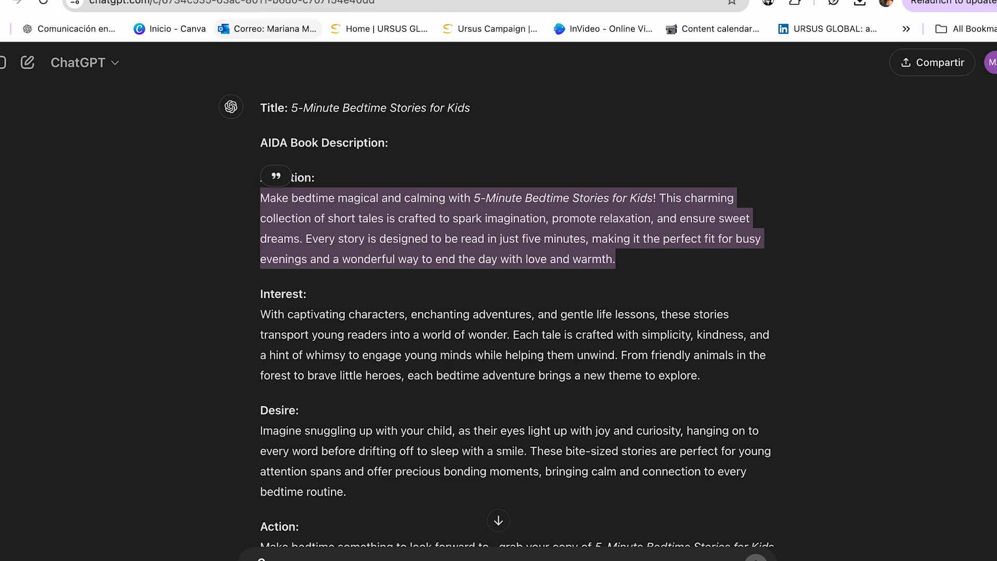
pyautogui.click(270, 1)
pyautogui.click(270, 1)
pyautogui.moveTo(261, 255); pyautogui.dragTo(701, 317)
pyautogui.hotkey('ctrl', 'c')
pyautogui.click(270, 1)
pyautogui.hotkey('ctrl', 'v')
# Check the Publishing Rights and Primary Audience sections and select Amazon.com as the primary marketplace.
pyautogui.scroll(-5, 442, 370)
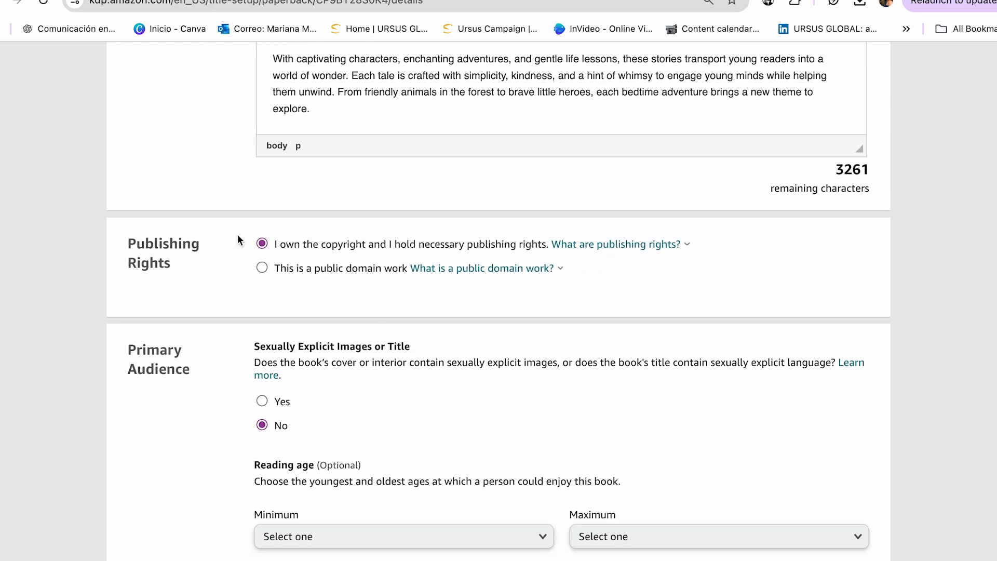
pyautogui.scroll(-1, 233, 339)
pyautogui.scroll(-1, 234, 339)
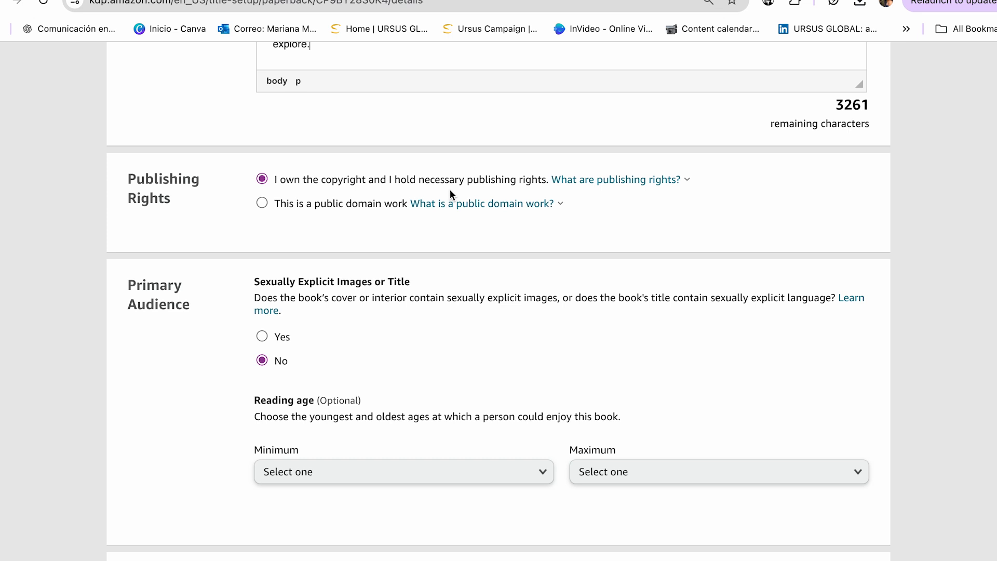
pyautogui.scroll(-1, 435, 322)
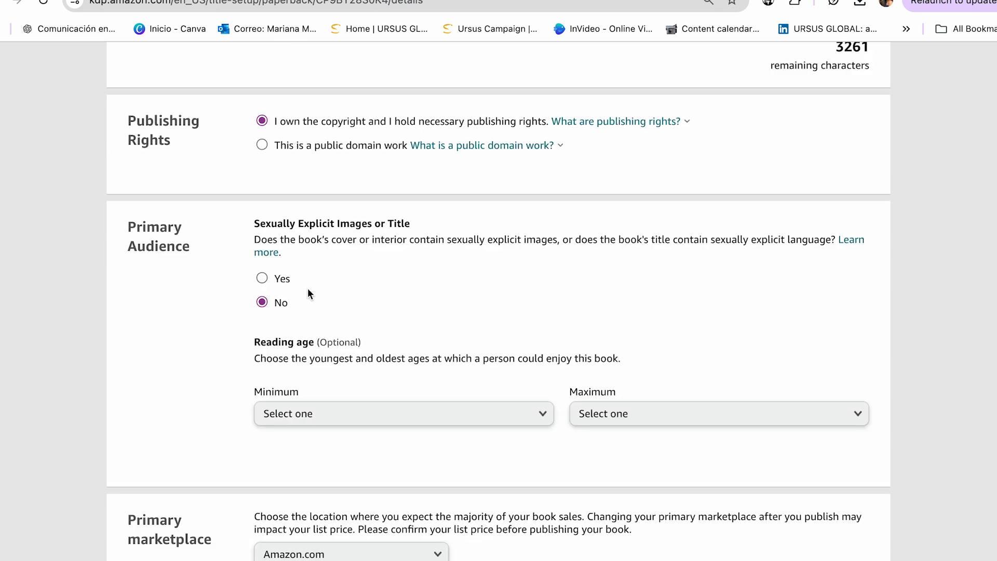
pyautogui.scroll(-1, 332, 290)
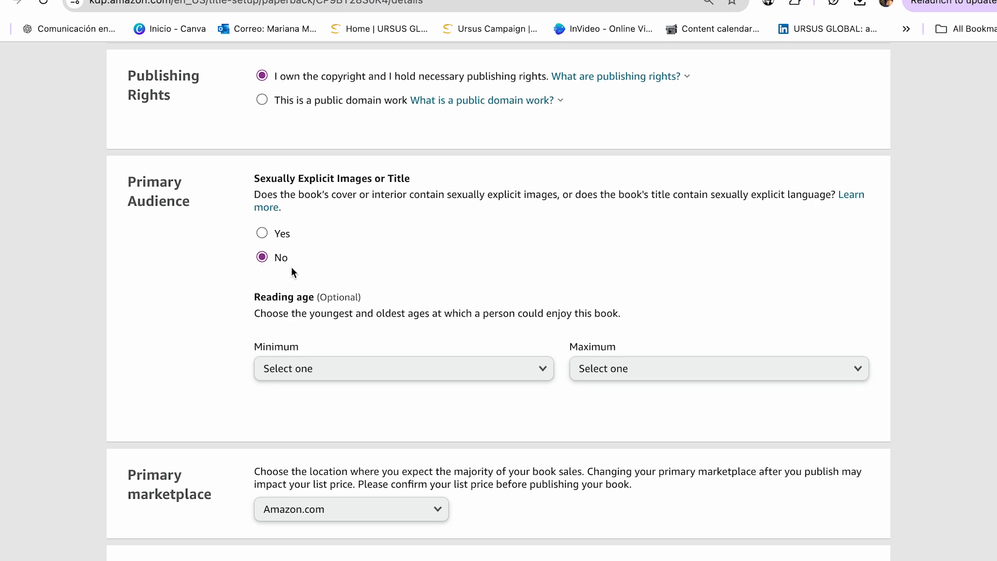
pyautogui.scroll(-5, 291, 268)
pyautogui.click(260, 272)
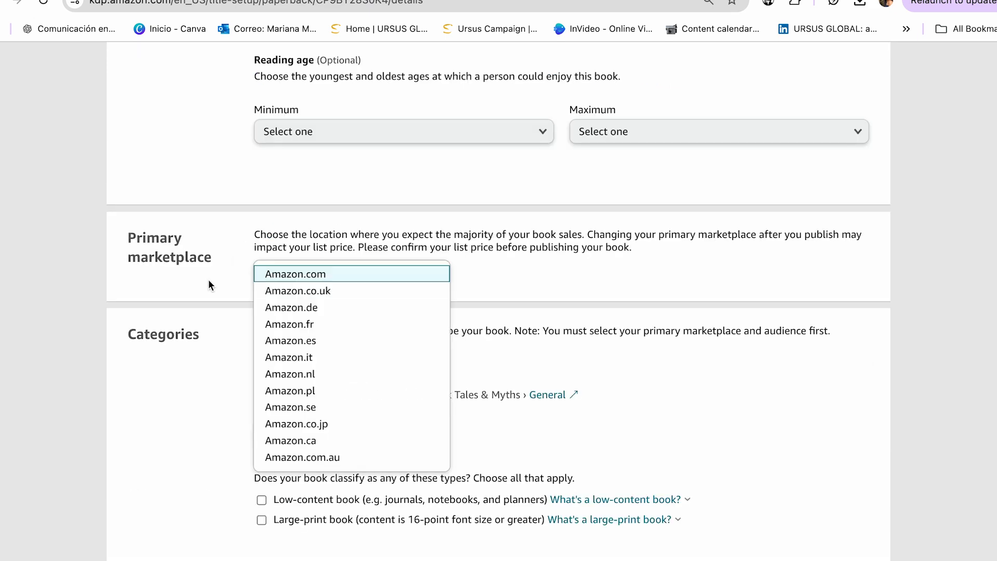
pyautogui.click(323, 279)
# Assign the book to Children's Books › Fairy Tales, Folk Tales & Myths › General and save the categories.
pyautogui.scroll(-2, 230, 198)
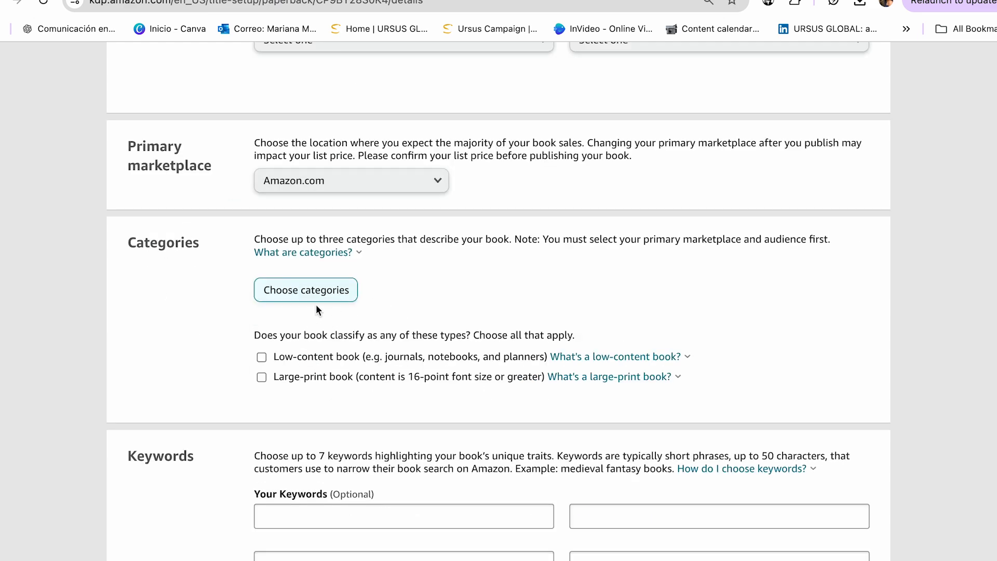
pyautogui.click(310, 291)
pyautogui.click(313, 319)
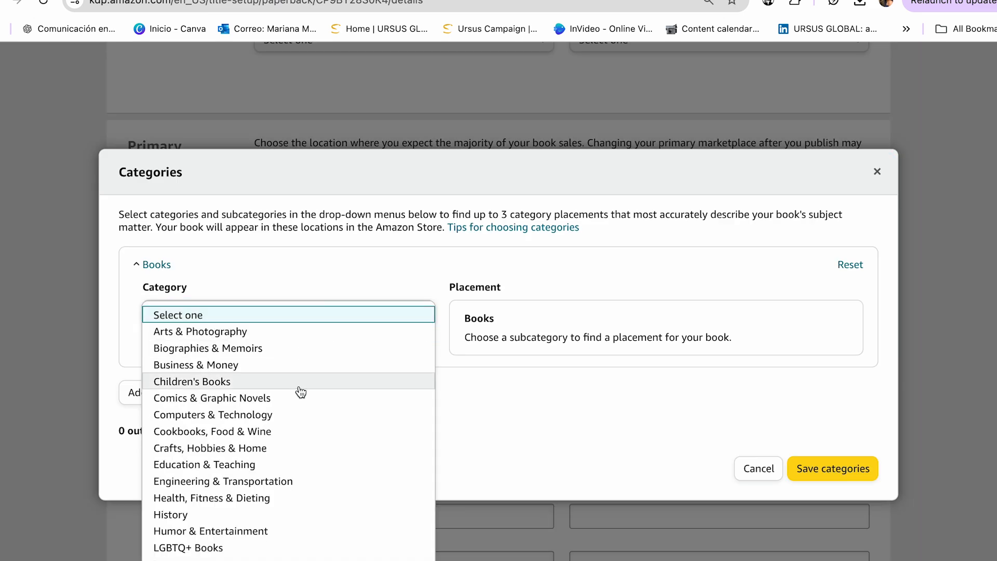
pyautogui.click(252, 387)
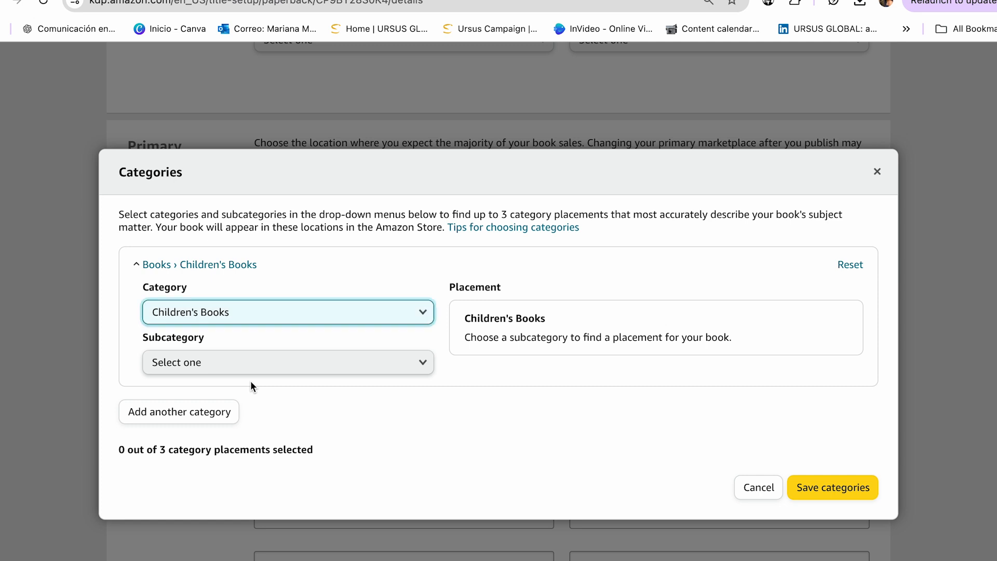
pyautogui.click(218, 372)
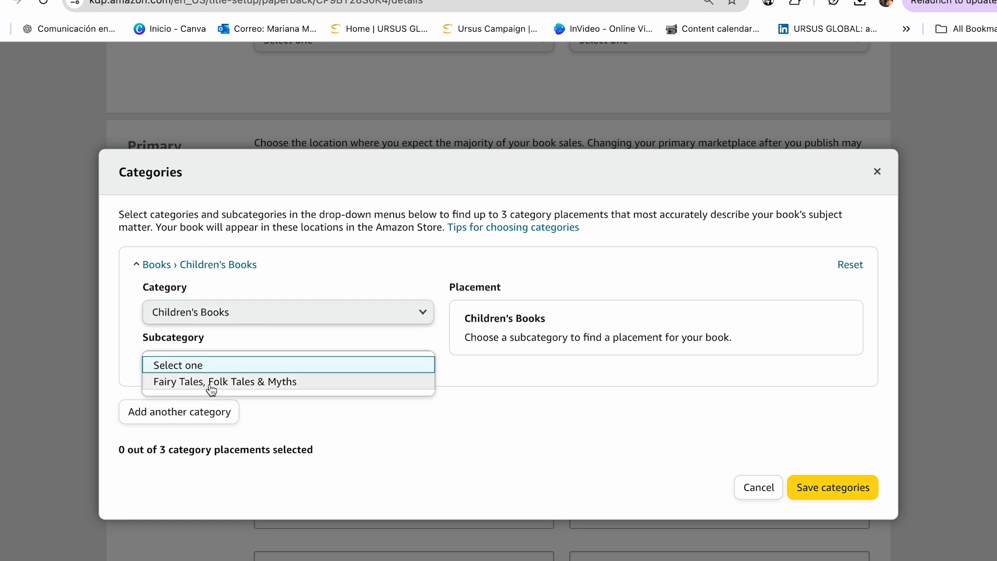
pyautogui.click(473, 344)
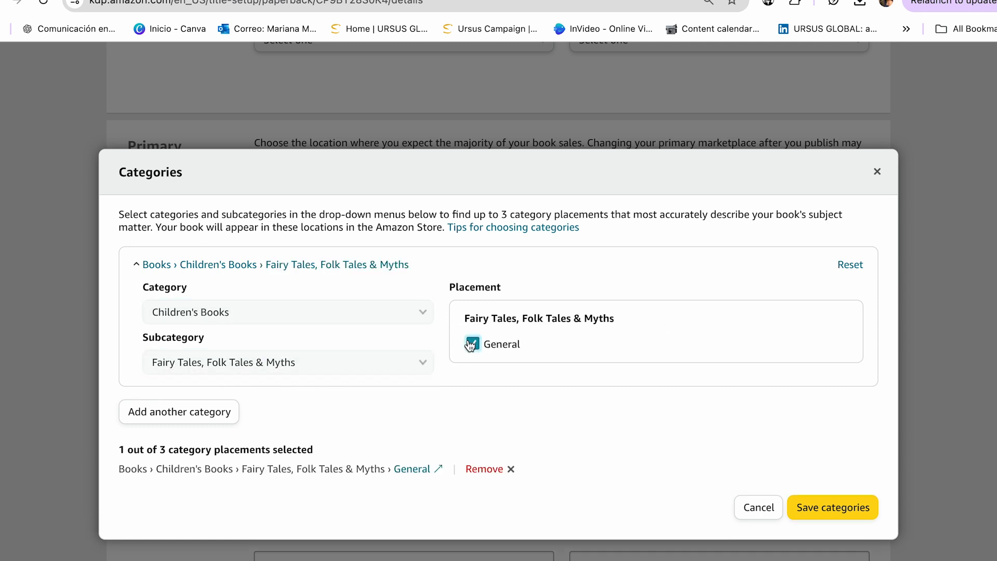
pyautogui.click(835, 509)
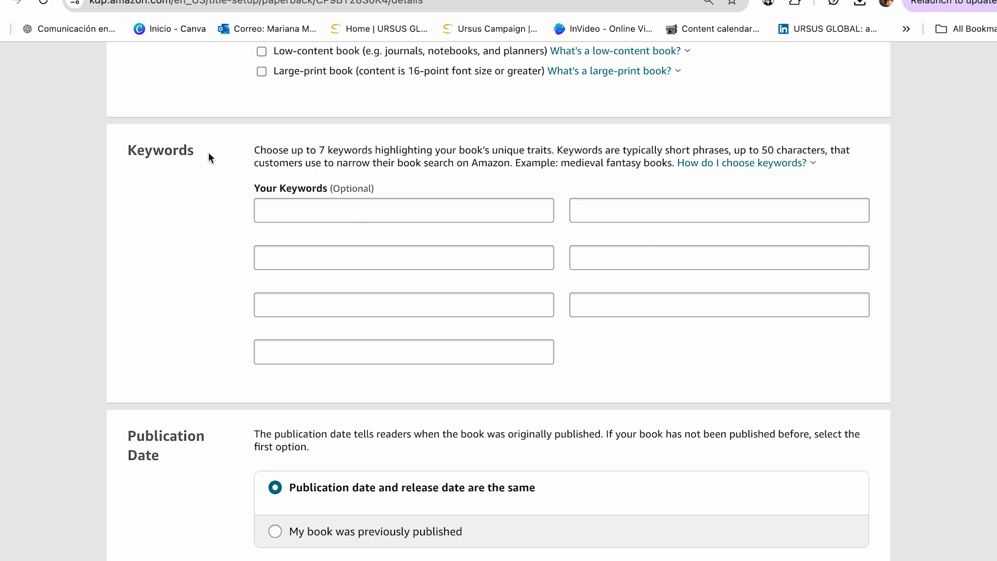
# Copy "5 minutes bedtime stories for kids" from the Amazon search into the first KDP keyword.
pyautogui.click(177, 0)
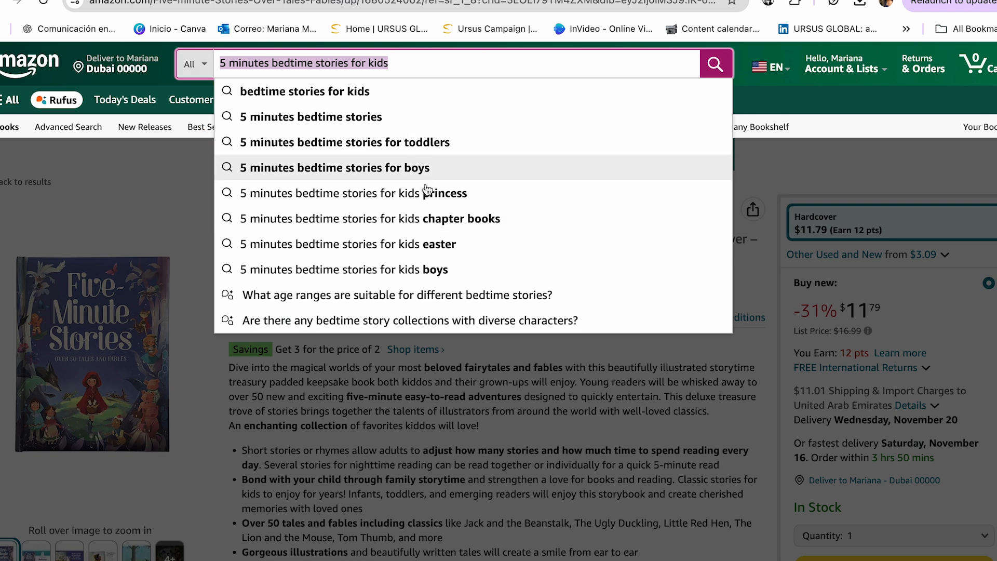
pyautogui.moveTo(396, 65); pyautogui.dragTo(213, 63)
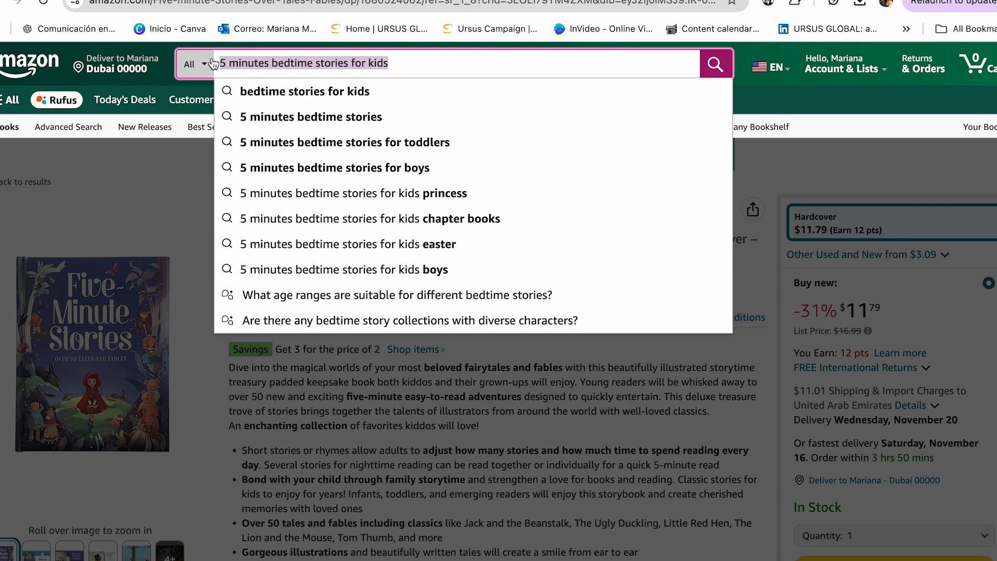
pyautogui.hotkey('ctrl', 'c')
pyautogui.hotkey('ctrl', 'Tab')
pyautogui.click(314, 214)
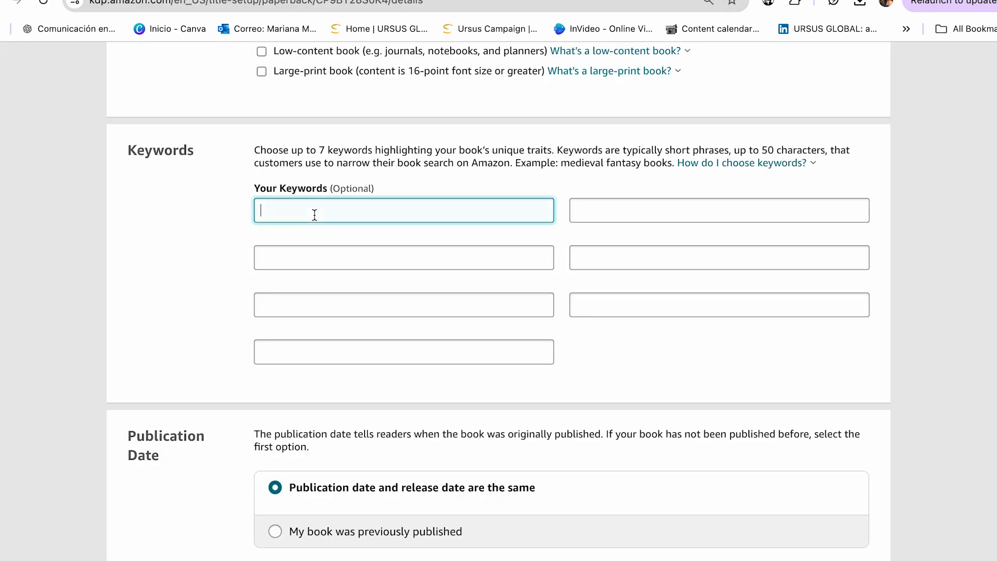
pyautogui.hotkey('ctrl', 'v')
# Search Amazon for "bedtime stories for kids ages 4-8" and copy the phrase as the second KDP keyword.
pyautogui.hotkey('ctrl', 'shift', 'Tab')
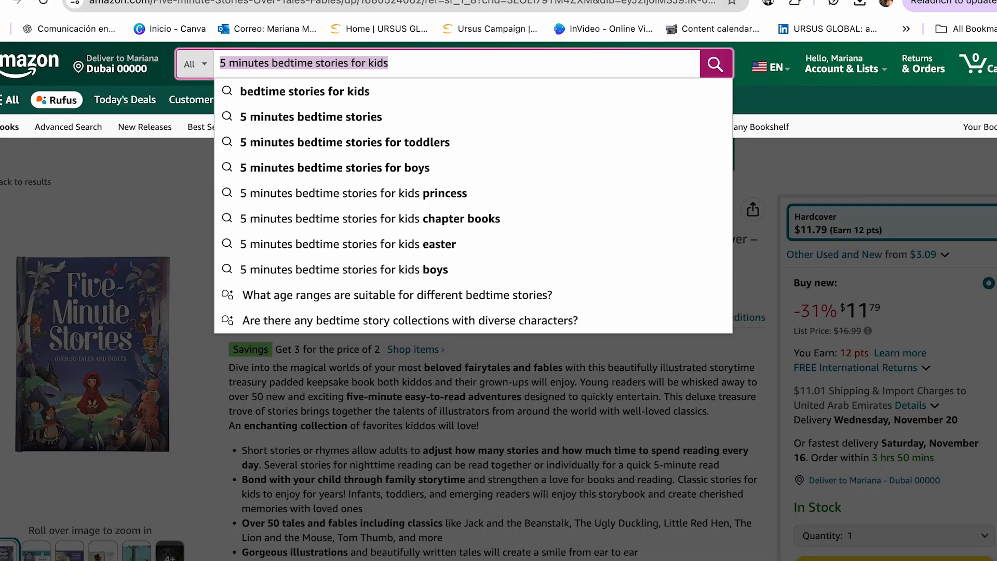
pyautogui.moveTo(271, 62); pyautogui.dragTo(216, 55)
pyautogui.press('BackSpace')
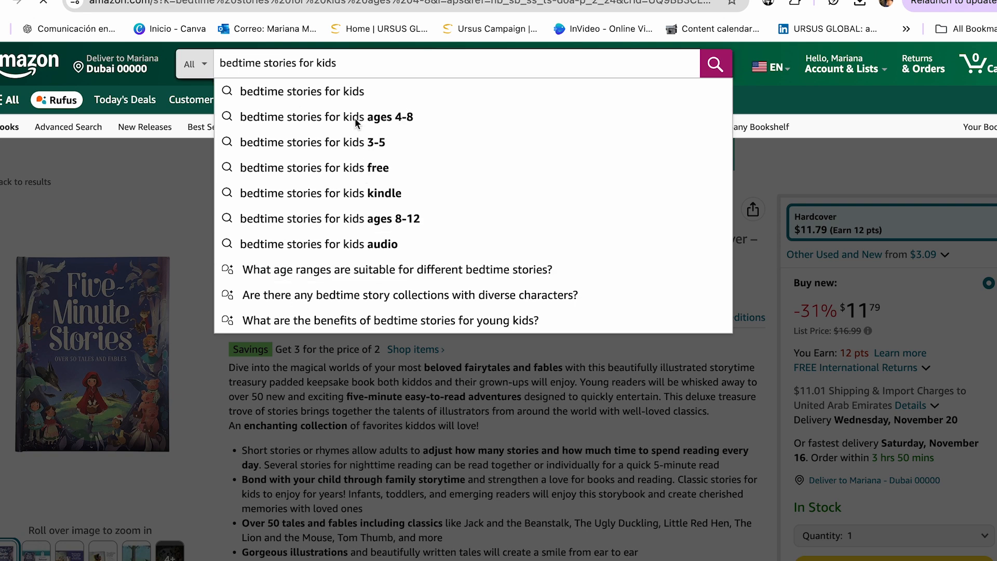
pyautogui.click(359, 119)
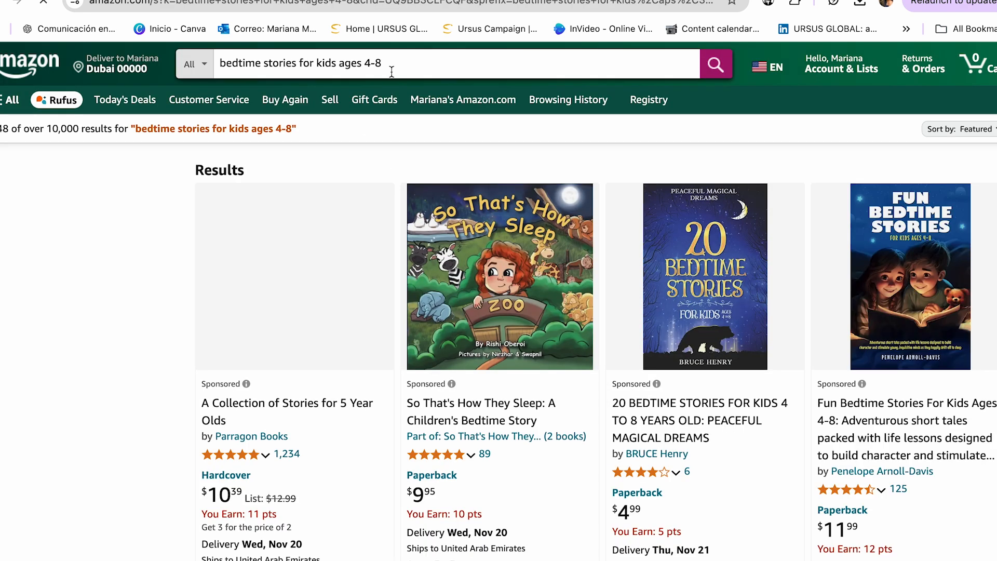
pyautogui.moveTo(388, 63); pyautogui.dragTo(211, 63)
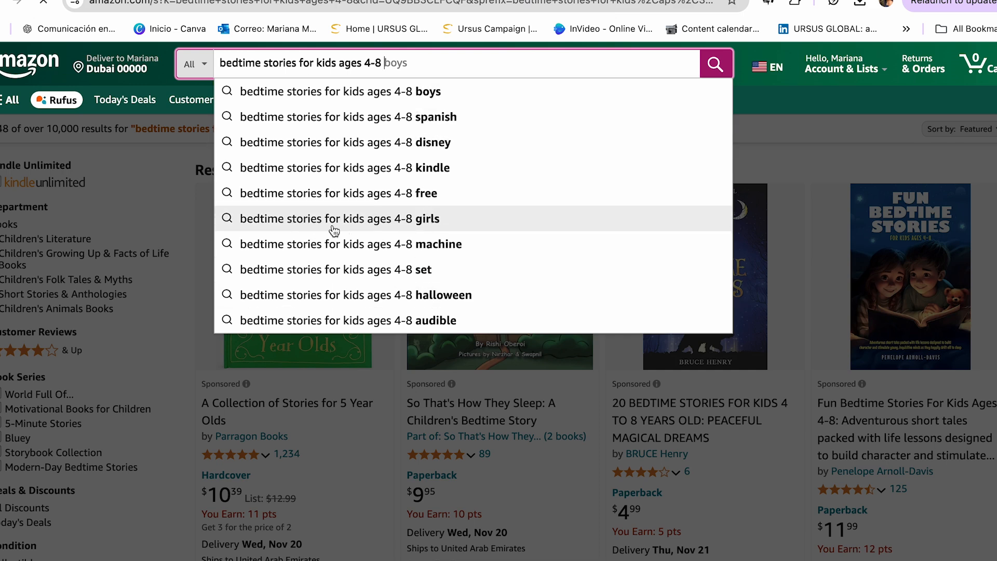
# Search Amazon for the suggested phrase "bedtime stories for kids ages 4-8 girls" and add it as the third KDP keyword.
pyautogui.click(418, 227)
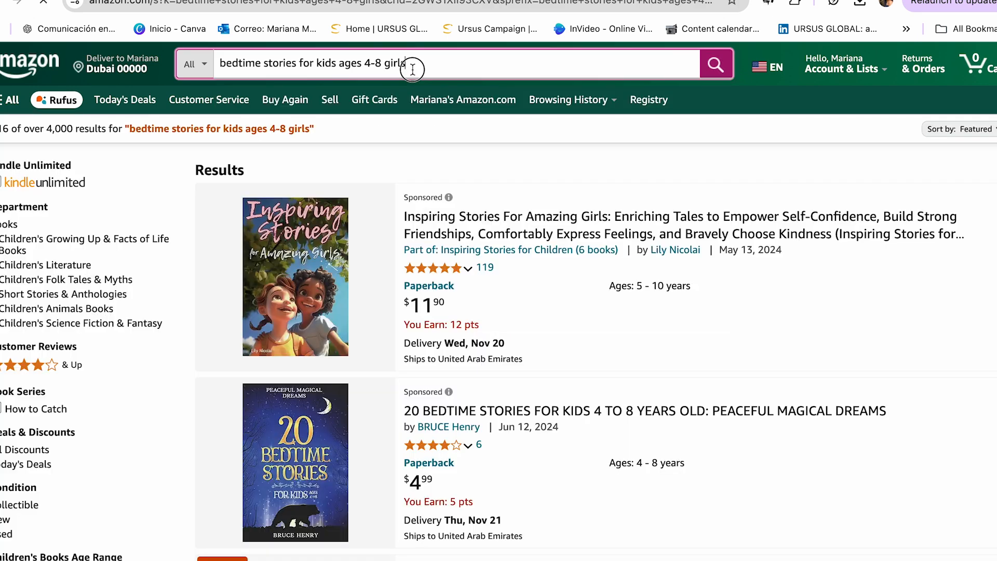
pyautogui.click(229, 62)
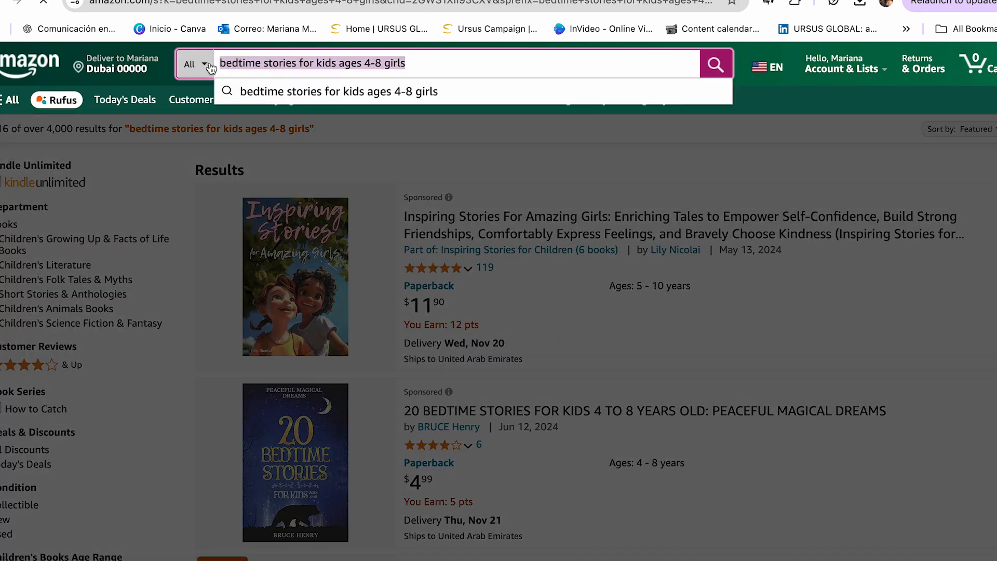
pyautogui.click(264, 1)
pyautogui.click(366, 299)
pyautogui.press('super+v')
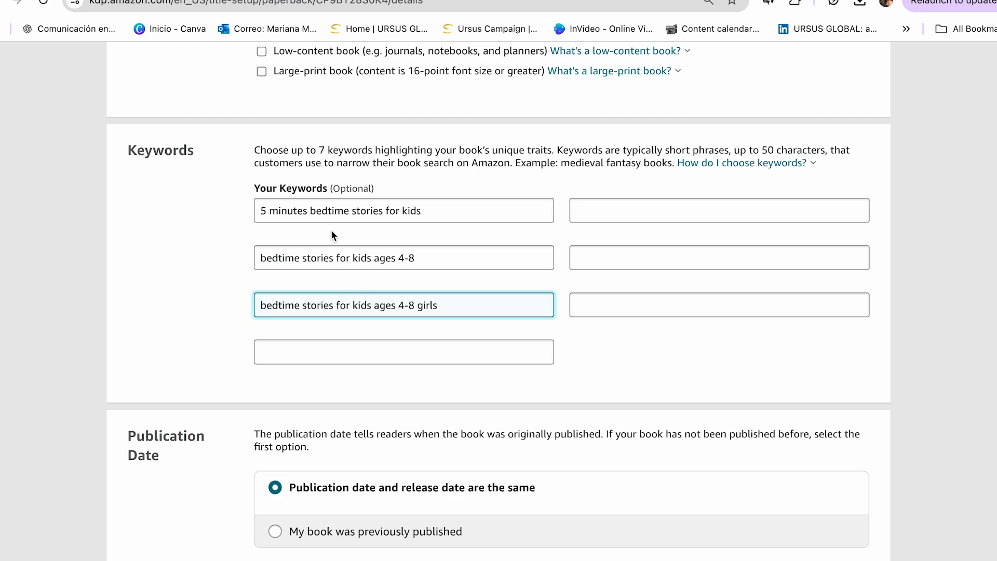
# Switch to the Amazon results and search KDSPY's keyword tool for "bedtime stories for kids", pulling the A-Z suggestions for books.
pyautogui.click(281, 1)
pyautogui.click(320, 218)
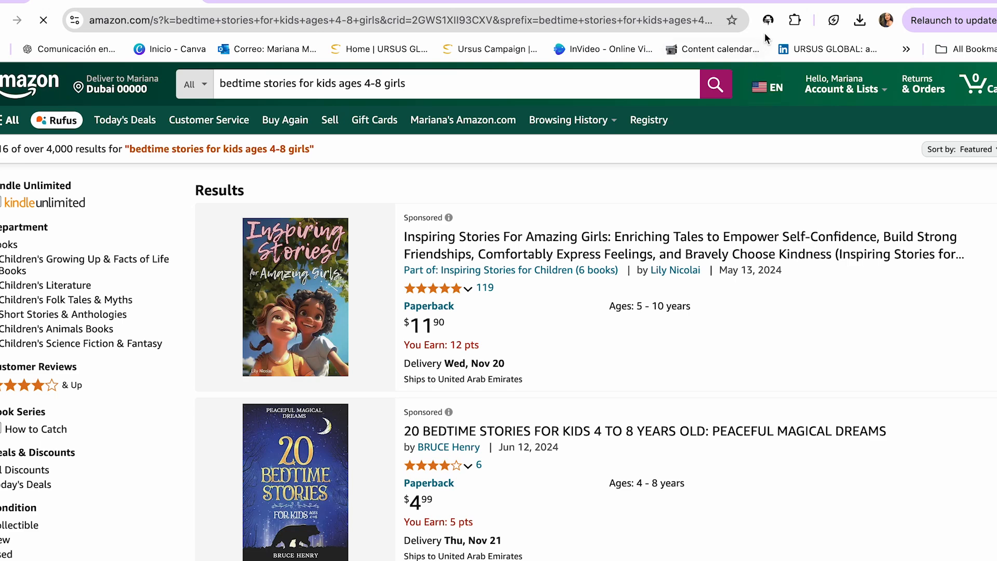
pyautogui.click(768, 20)
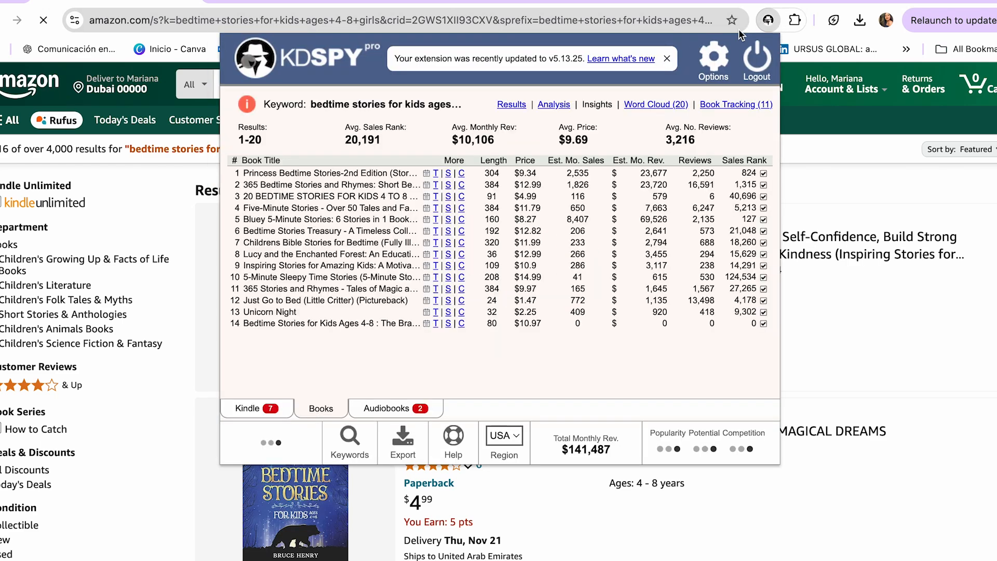
pyautogui.click(351, 441)
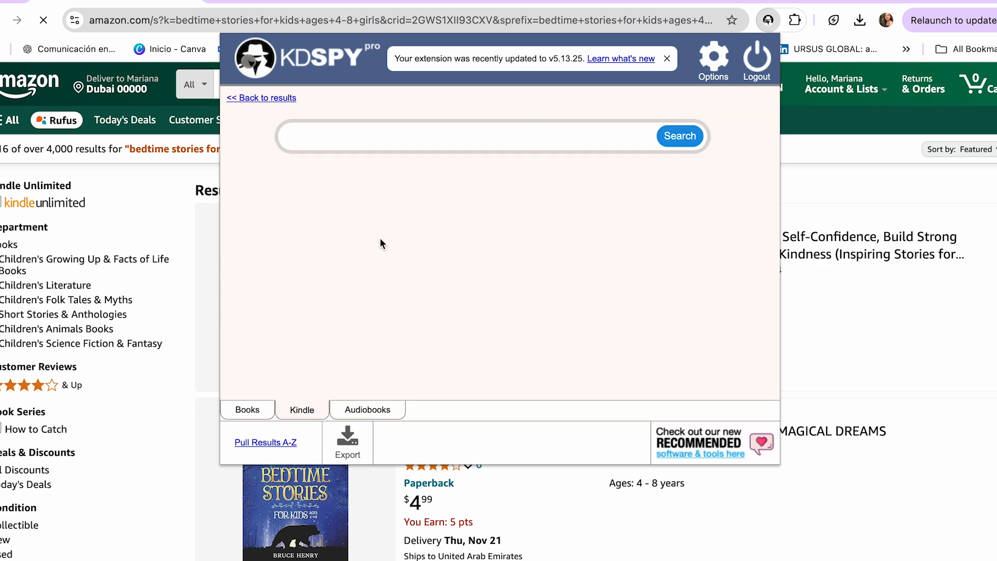
pyautogui.hotkey('ctrl', 'v')
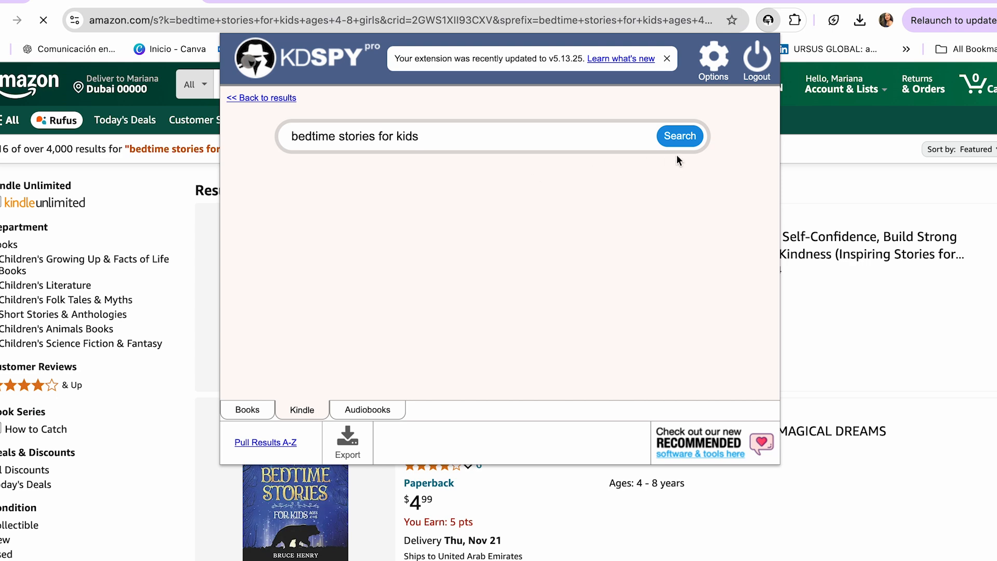
pyautogui.click(672, 139)
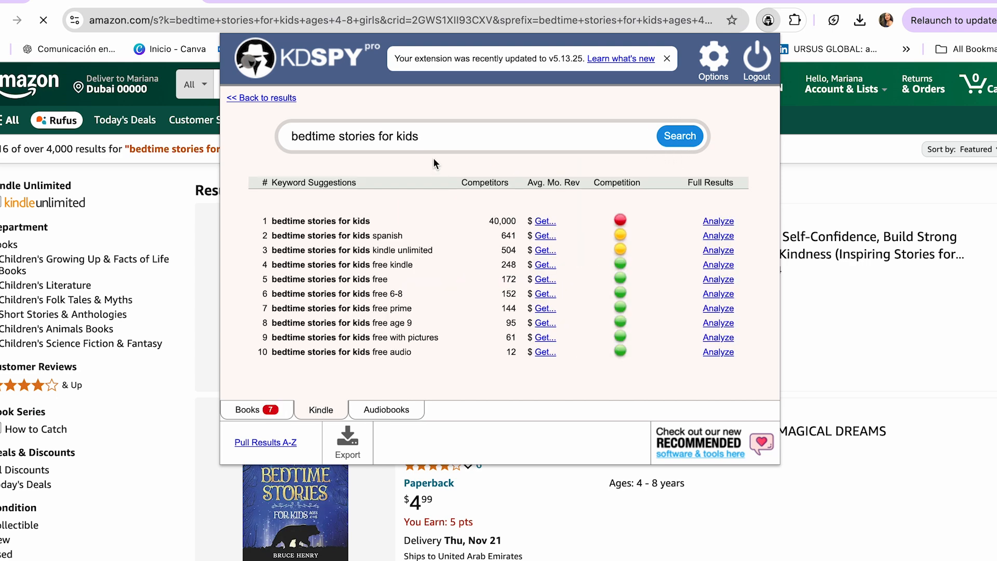
pyautogui.click(257, 409)
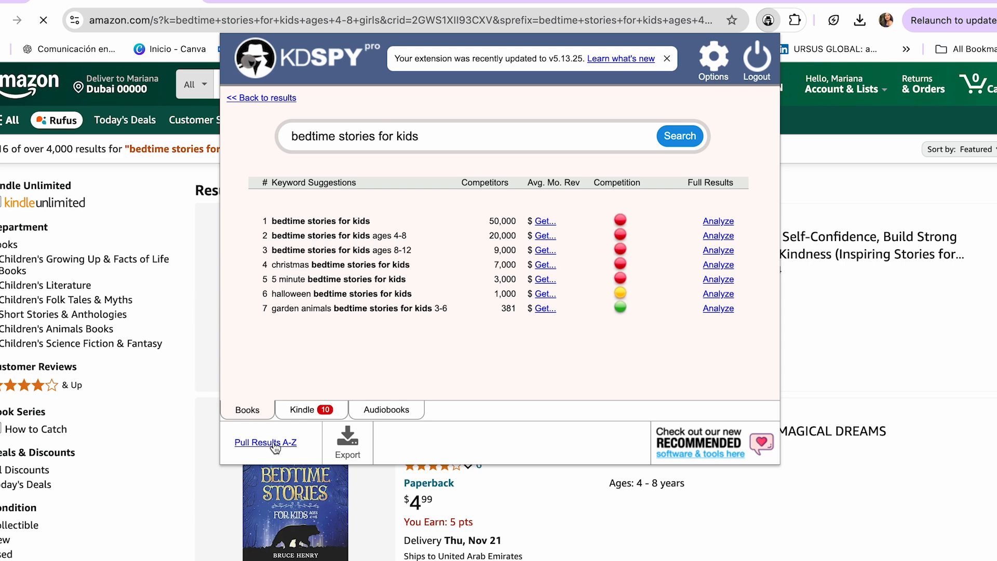
pyautogui.click(255, 443)
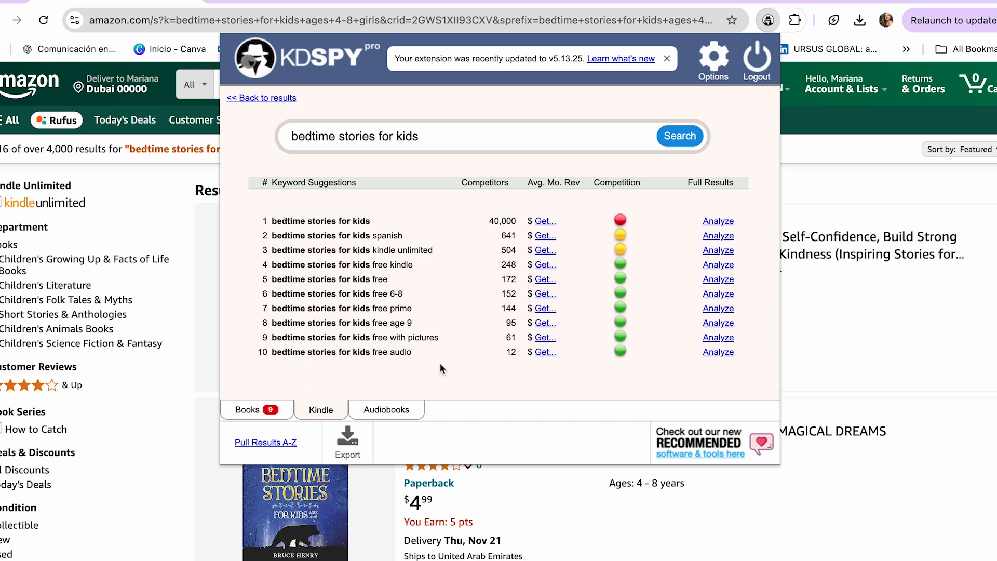
# Return to the KDP paperback details, check the publication and release date options, and save to continue to the content page.
pyautogui.click(304, 3)
pyautogui.scroll(-1, 426, 318)
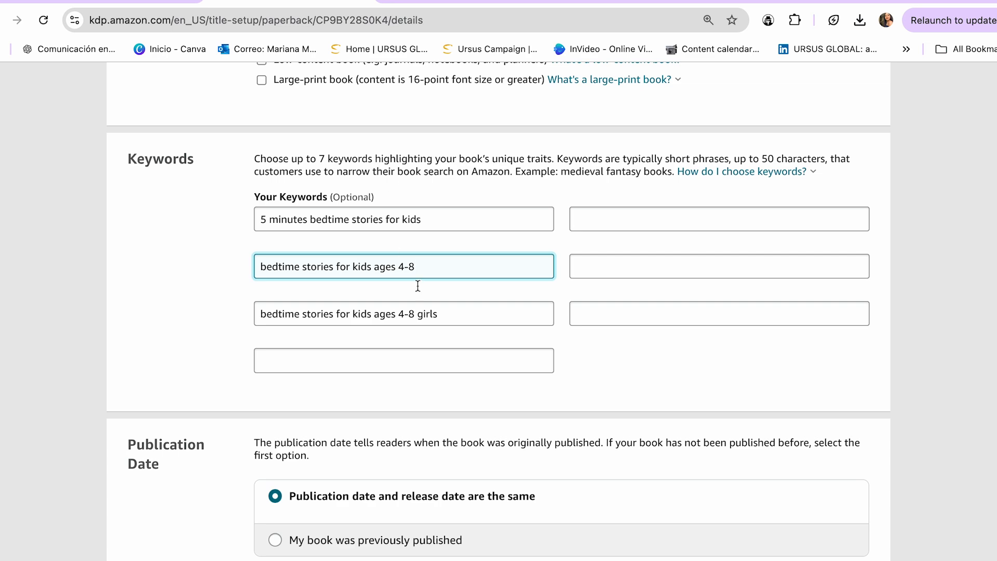
pyautogui.scroll(-3, 473, 335)
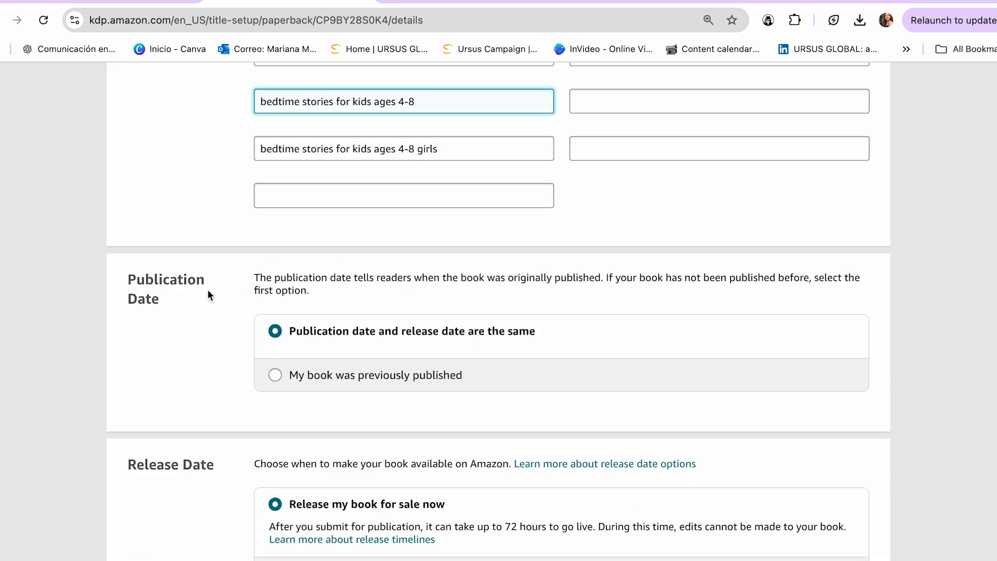
pyautogui.scroll(-2, 279, 339)
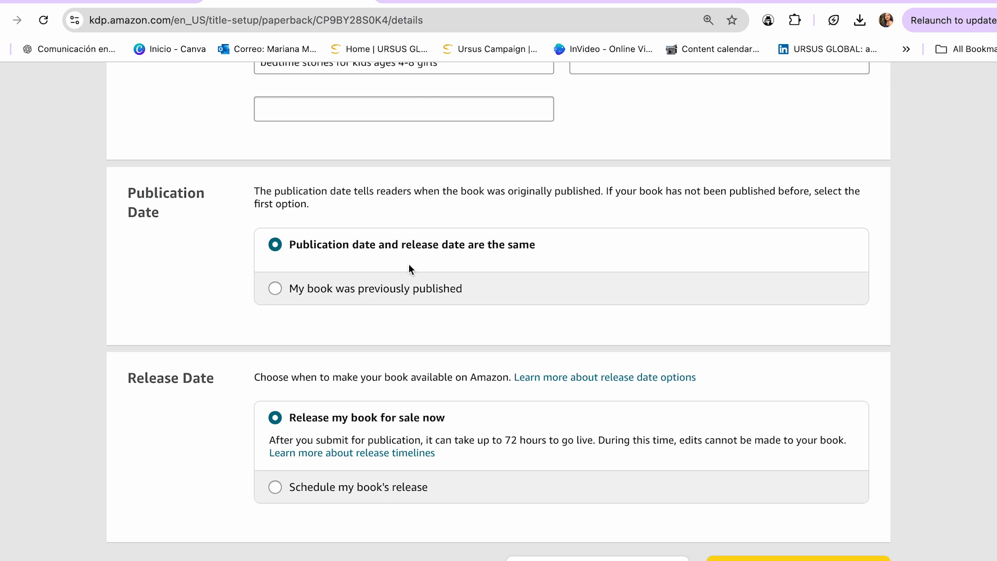
pyautogui.scroll(-3, 512, 280)
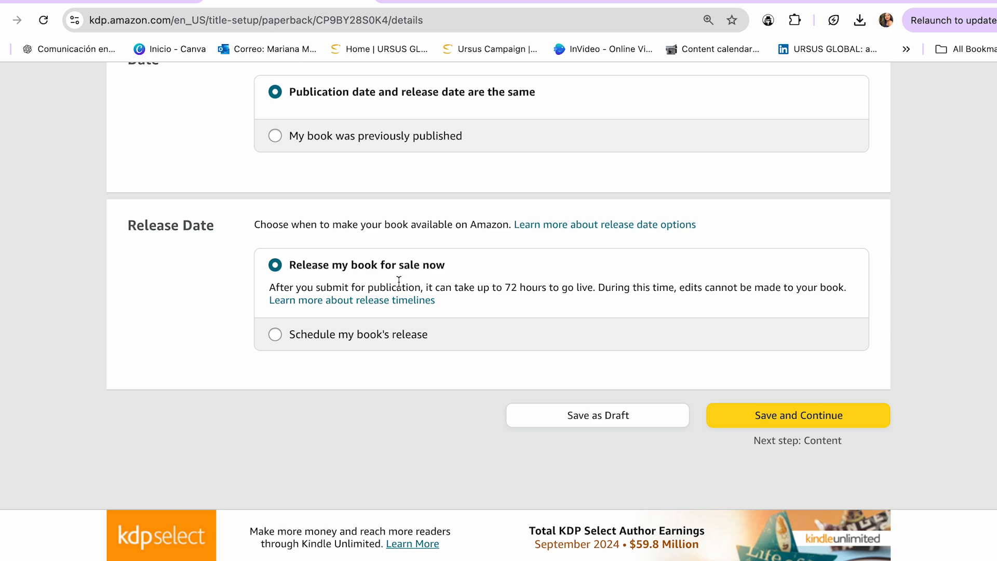
pyautogui.scroll(1, 550, 270)
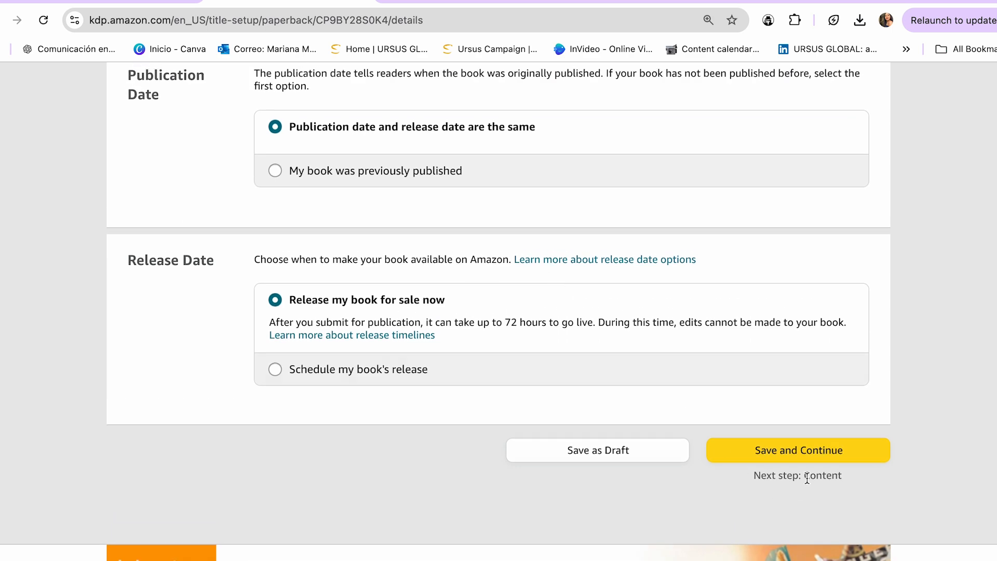
pyautogui.click(773, 451)
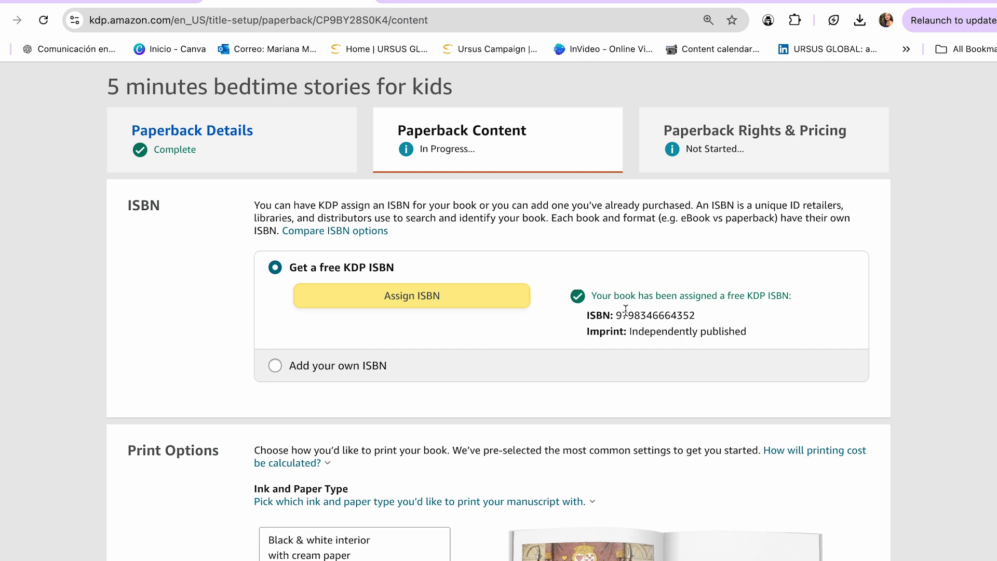
# Review the ink, paper and trim size options and set the paperback cover finish to Glossy.
pyautogui.scroll(-6, 493, 263)
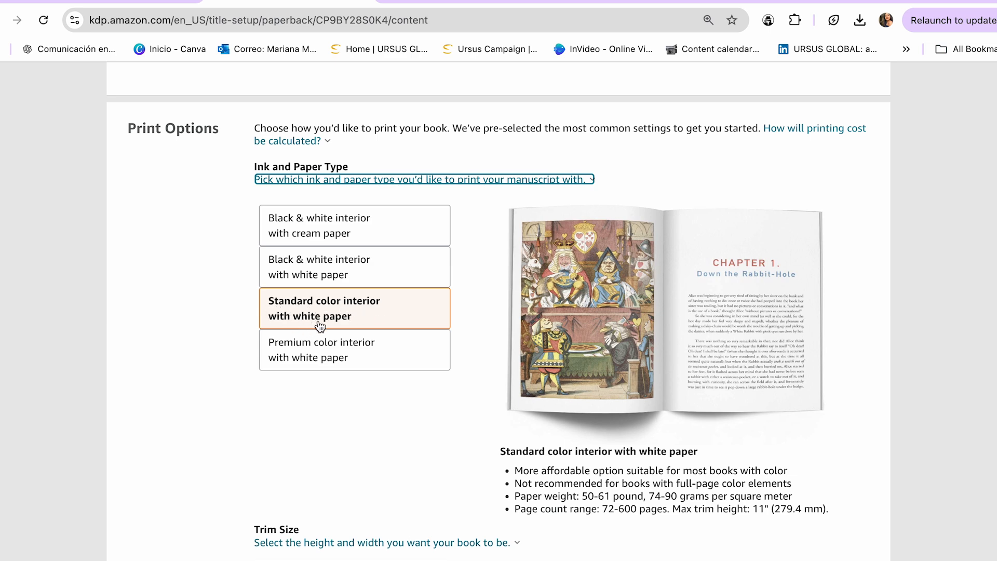
pyautogui.scroll(-6, 262, 227)
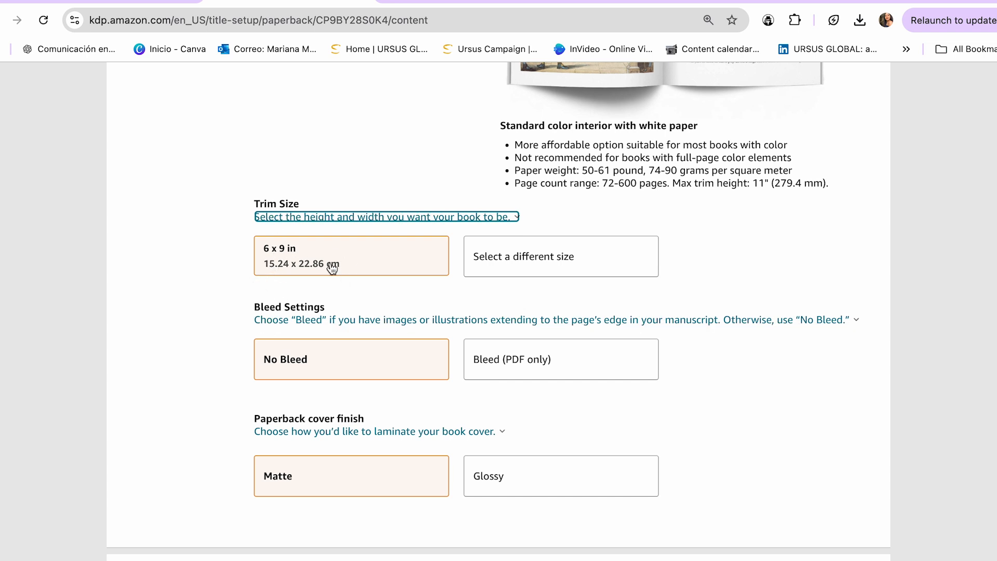
pyautogui.click(526, 270)
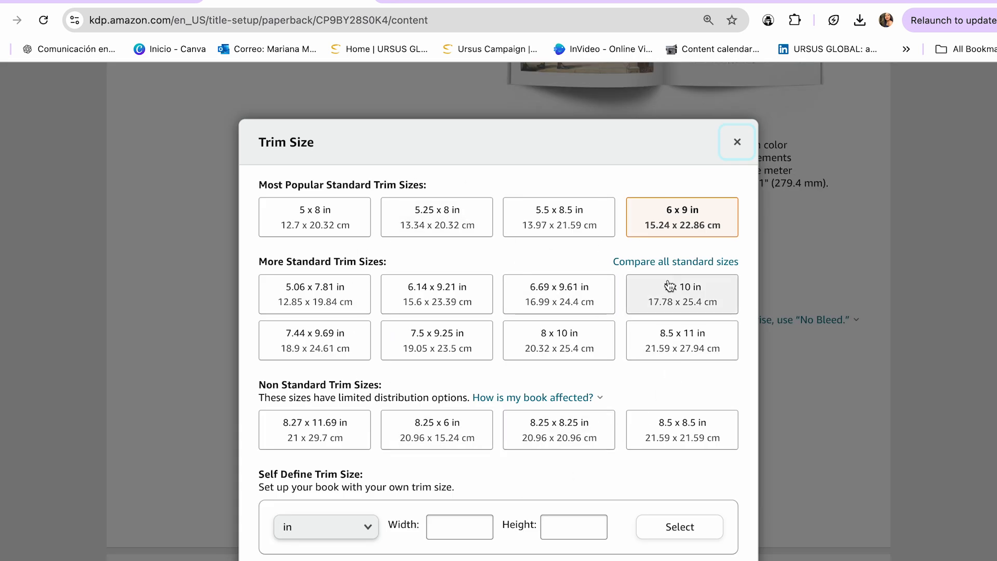
pyautogui.click(737, 142)
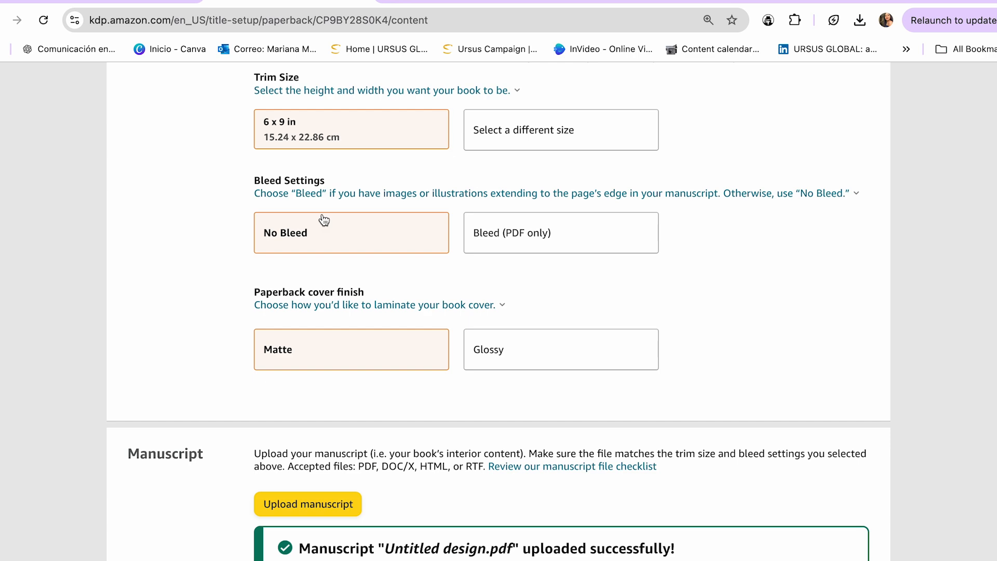
pyautogui.scroll(-1, 323, 270)
pyautogui.click(603, 300)
pyautogui.scroll(-5, 485, 308)
pyautogui.scroll(2, 484, 308)
pyautogui.scroll(-1, 485, 307)
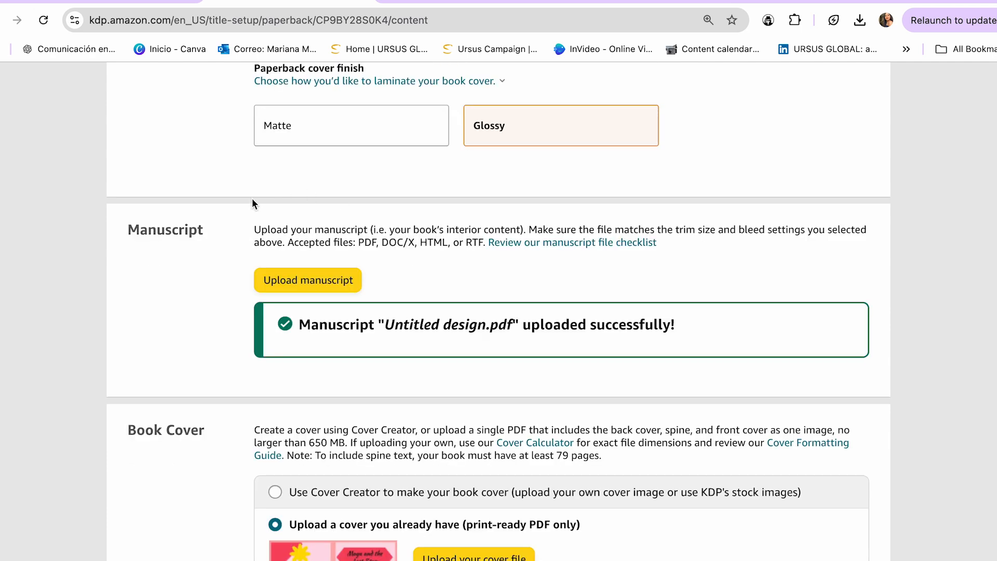
# Check the manuscript and cover uploads and set the tool used for AI-generated images to "Insmind".
pyautogui.scroll(-1, 332, 250)
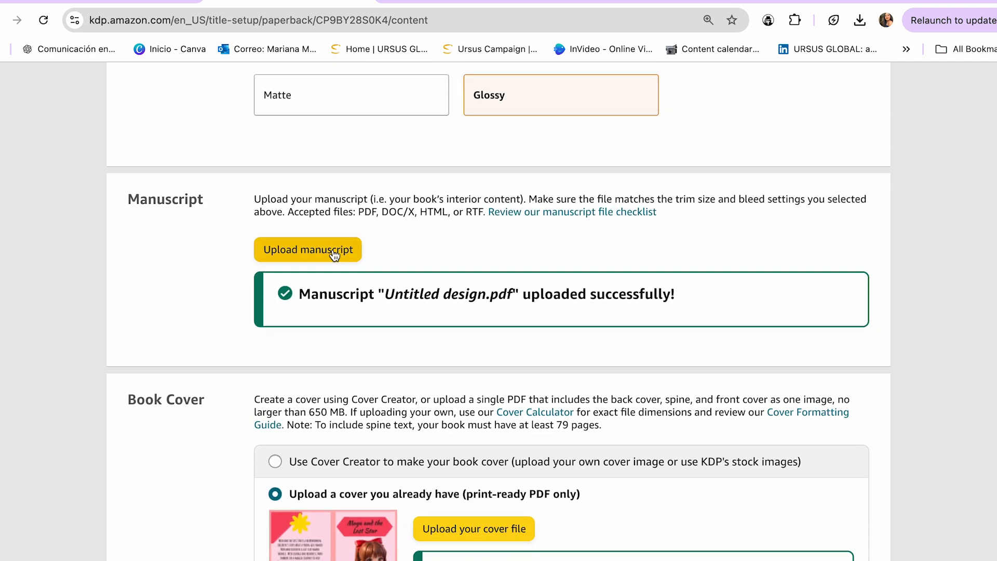
pyautogui.scroll(-1, 342, 264)
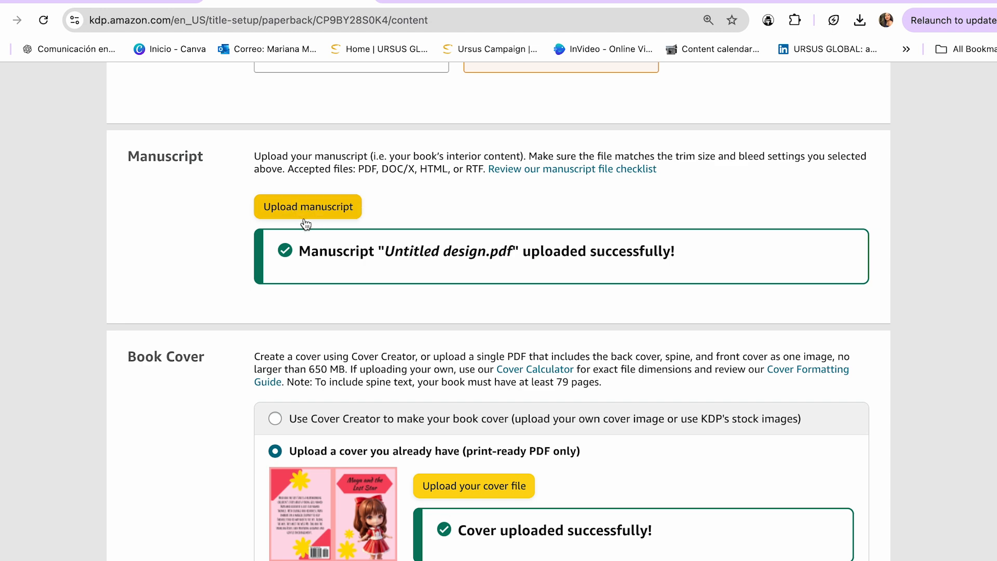
pyautogui.scroll(-2, 311, 234)
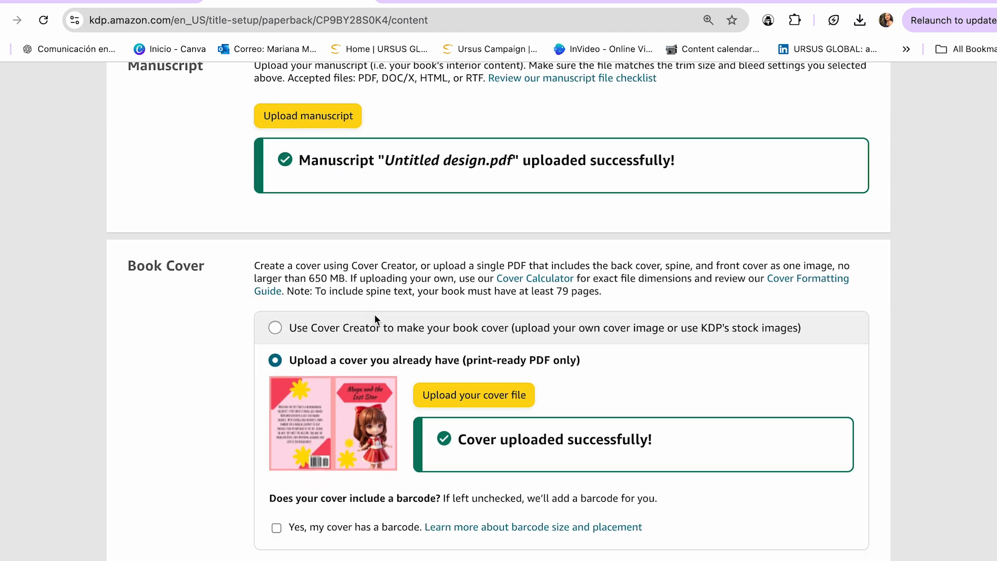
pyautogui.scroll(-9, 366, 407)
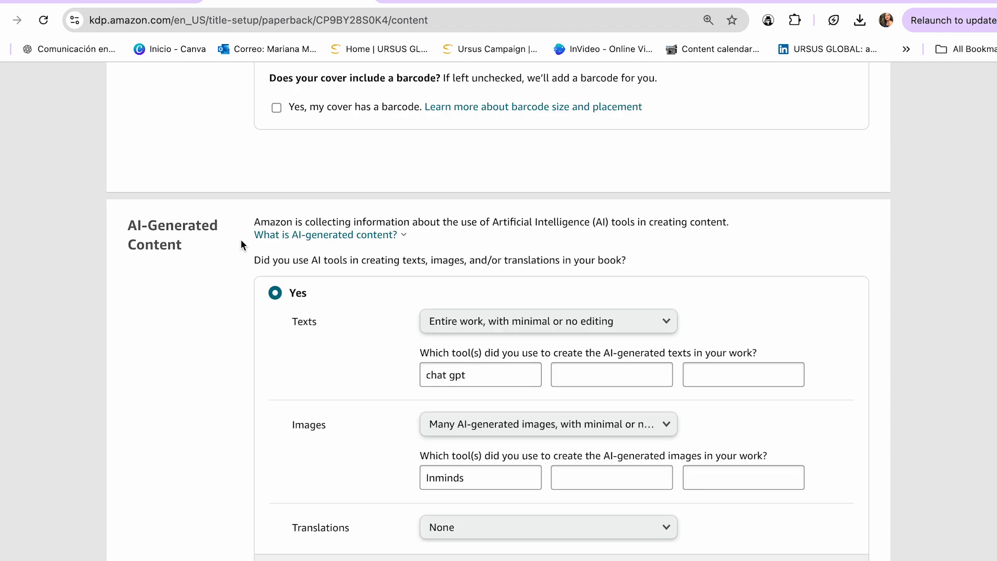
pyautogui.scroll(-1, 307, 291)
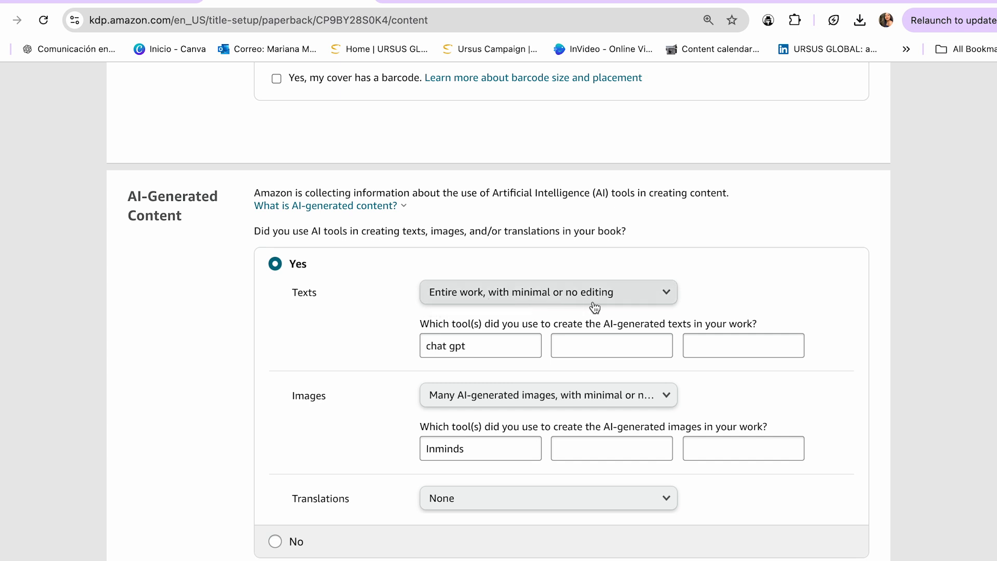
pyautogui.click(470, 347)
pyautogui.scroll(-1, 433, 348)
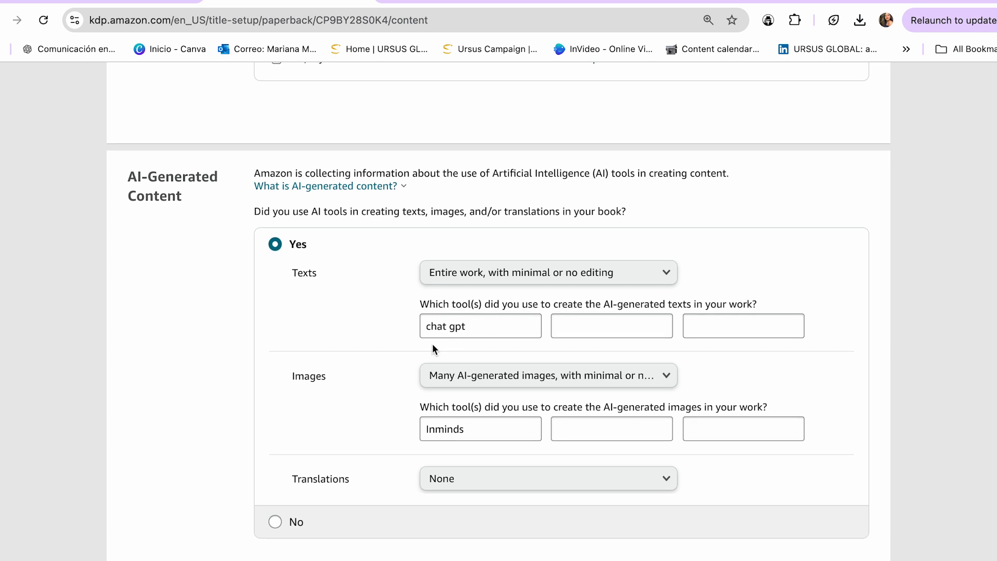
pyautogui.scroll(-2, 433, 348)
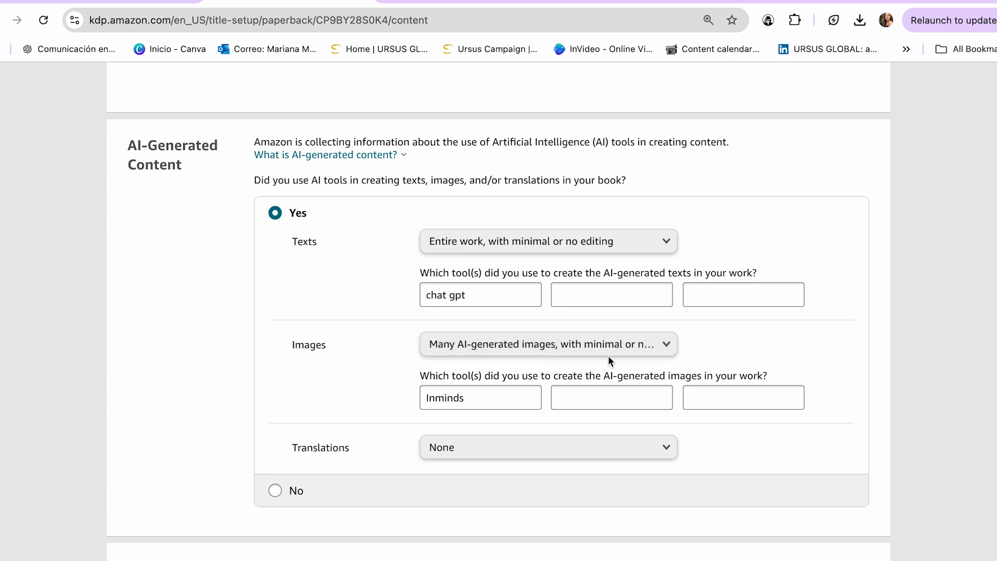
pyautogui.scroll(-2, 509, 418)
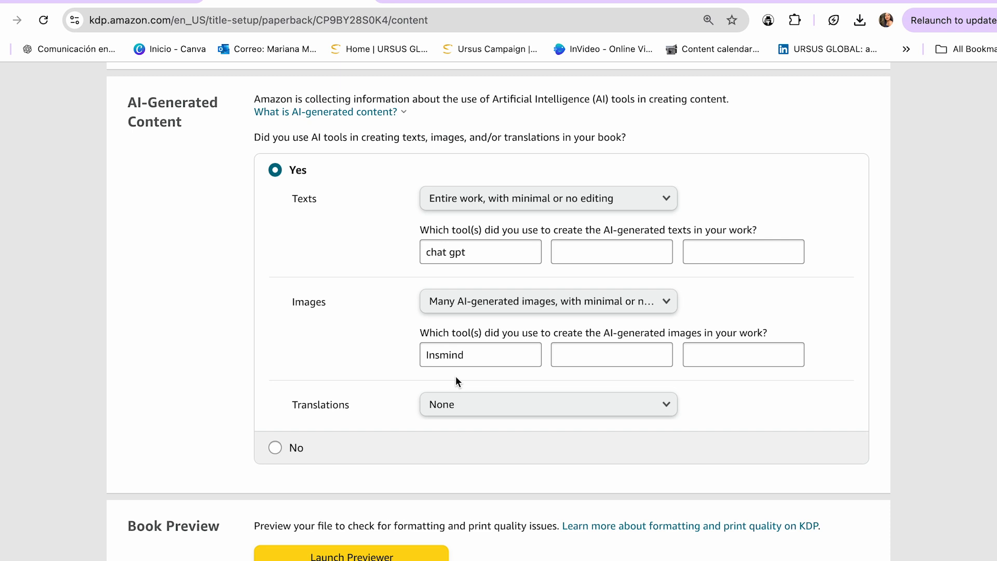
# Launch the book previewer, page through the cover and first story spreads, and approve the proof.
pyautogui.scroll(-2, 456, 376)
pyautogui.scroll(-2, 380, 391)
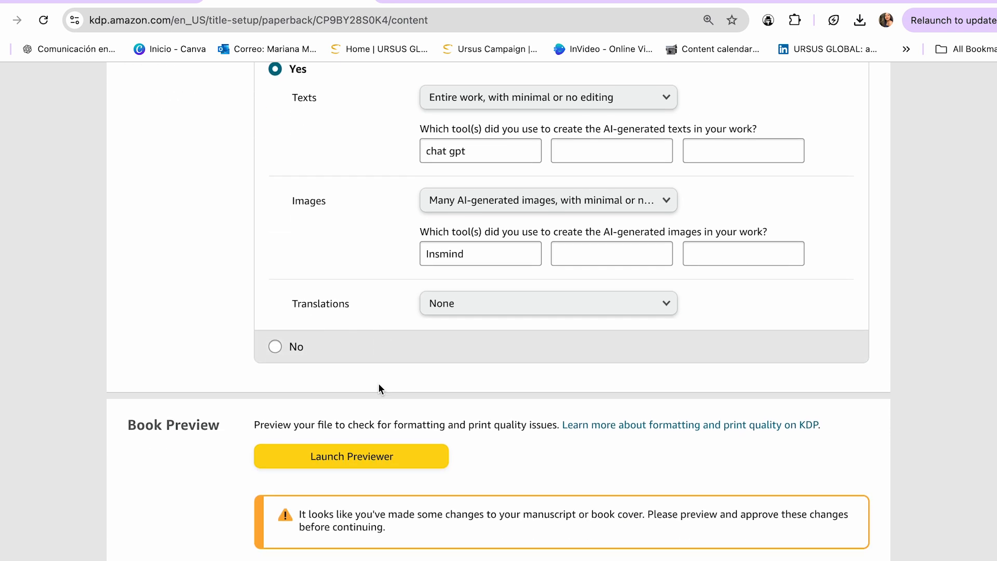
pyautogui.scroll(-1, 370, 304)
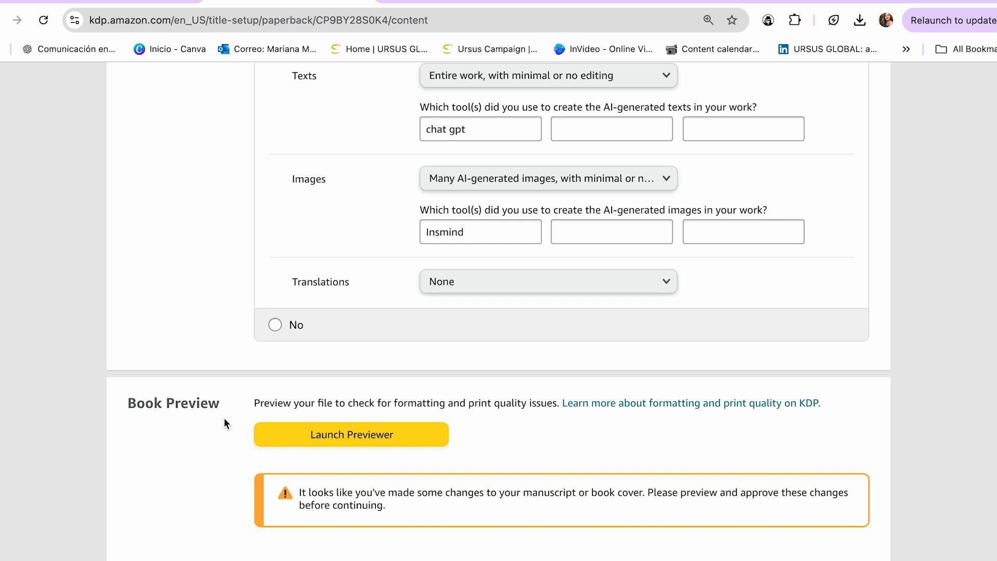
pyautogui.scroll(-2, 205, 406)
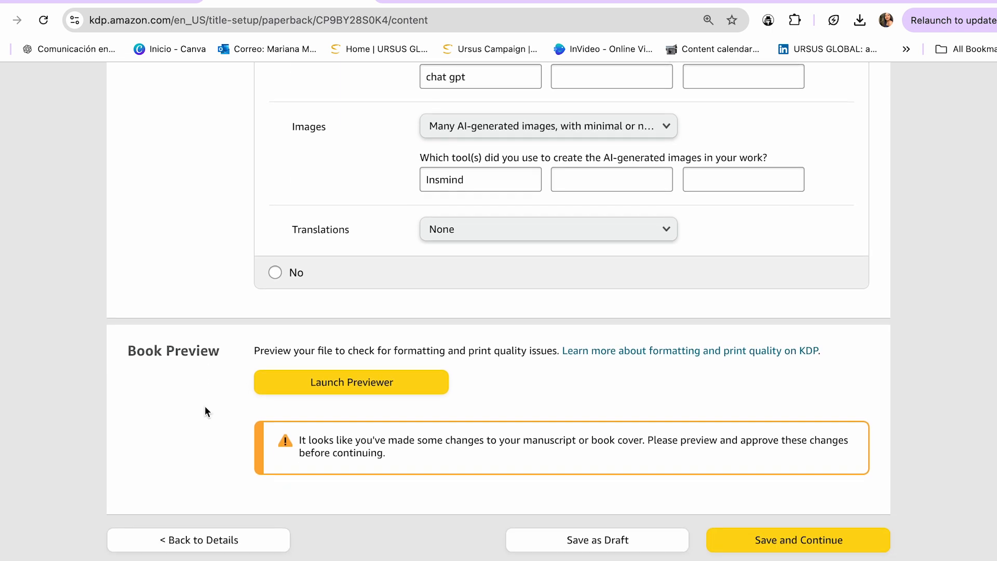
pyautogui.click(352, 385)
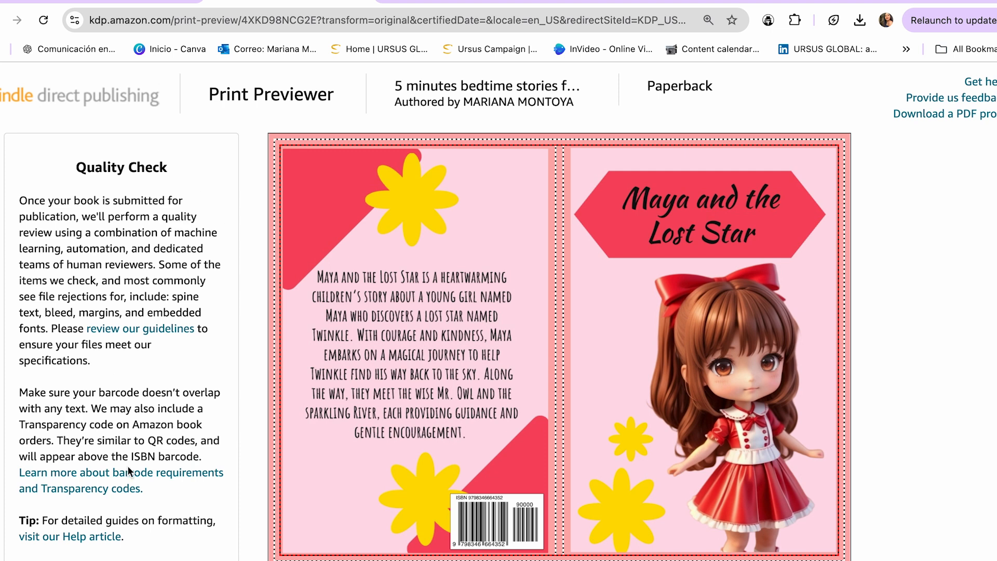
pyautogui.moveTo(824, 327)
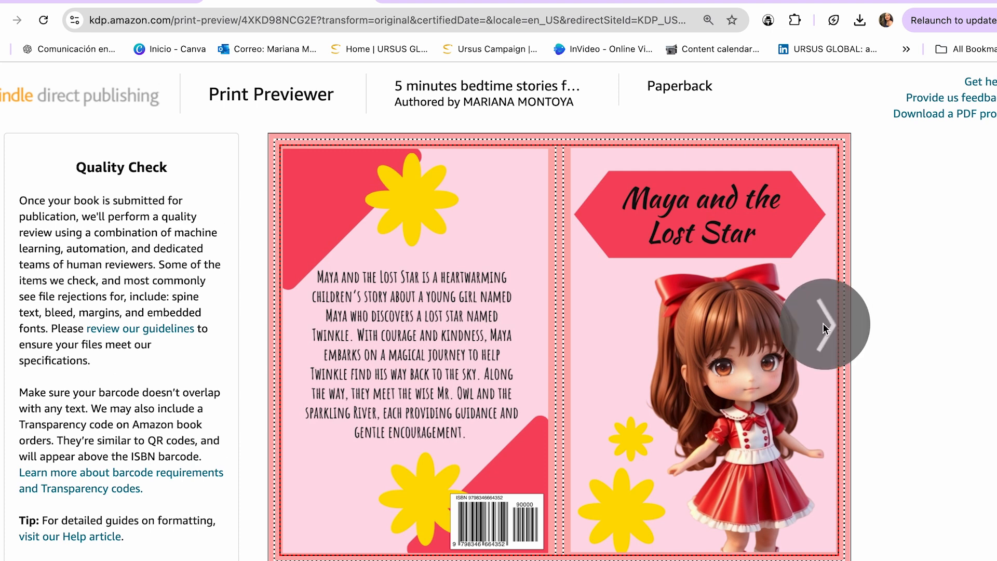
pyautogui.click(825, 327)
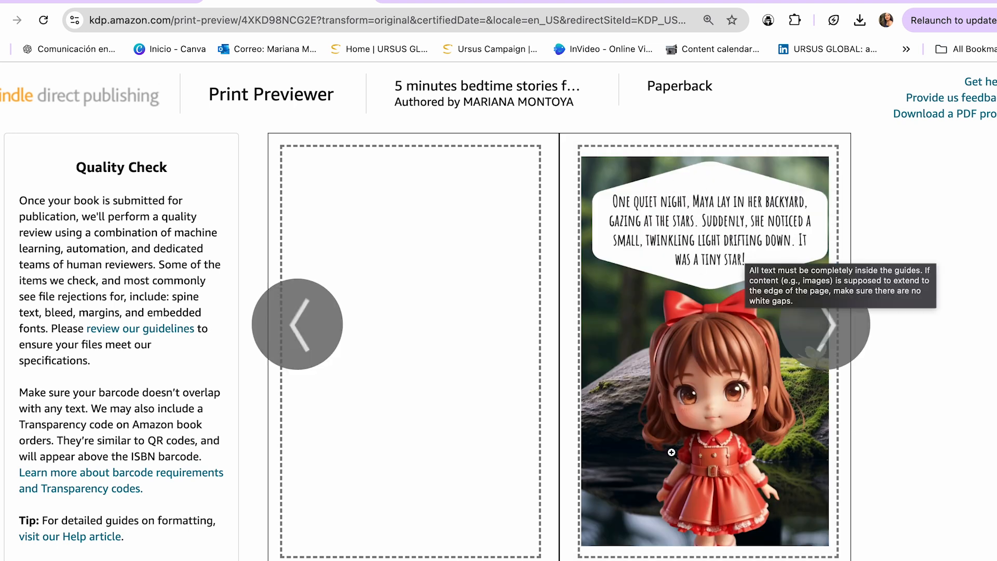
pyautogui.click(820, 326)
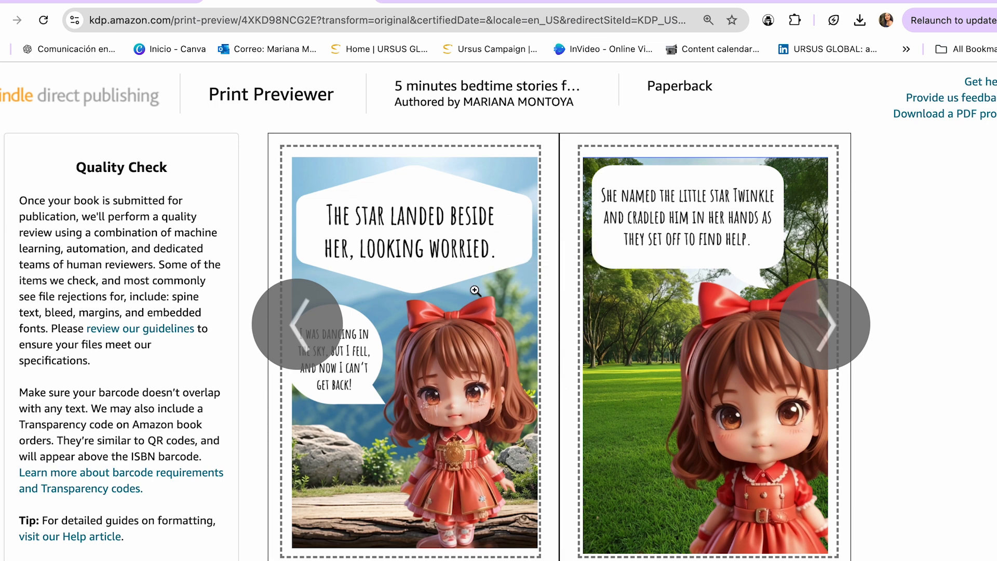
pyautogui.click(934, 558)
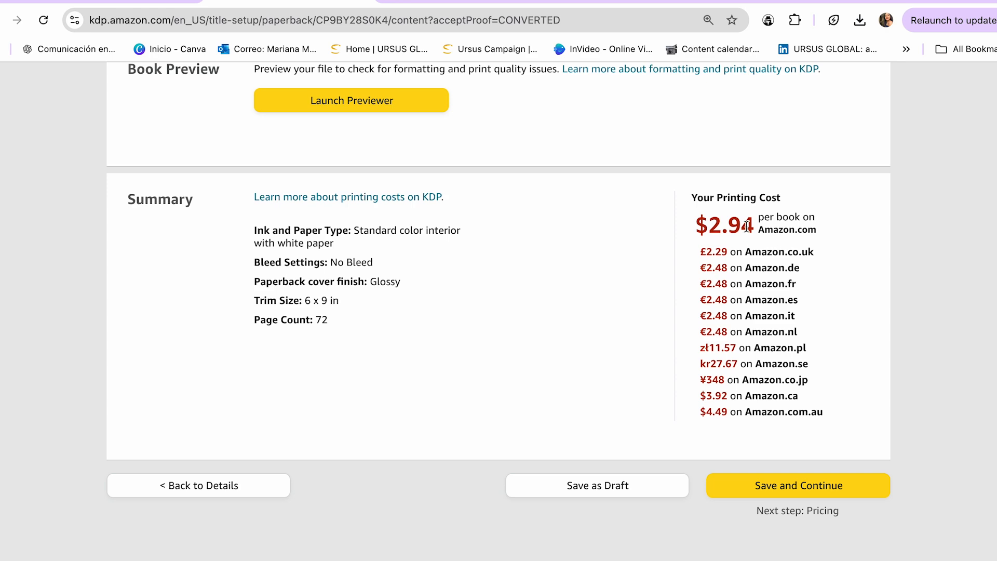
# Review the printing cost summary and save the paperback content to continue to rights and pricing.
pyautogui.scroll(3, 764, 260)
pyautogui.scroll(-2, 772, 286)
pyautogui.scroll(-1, 771, 292)
pyautogui.click(800, 521)
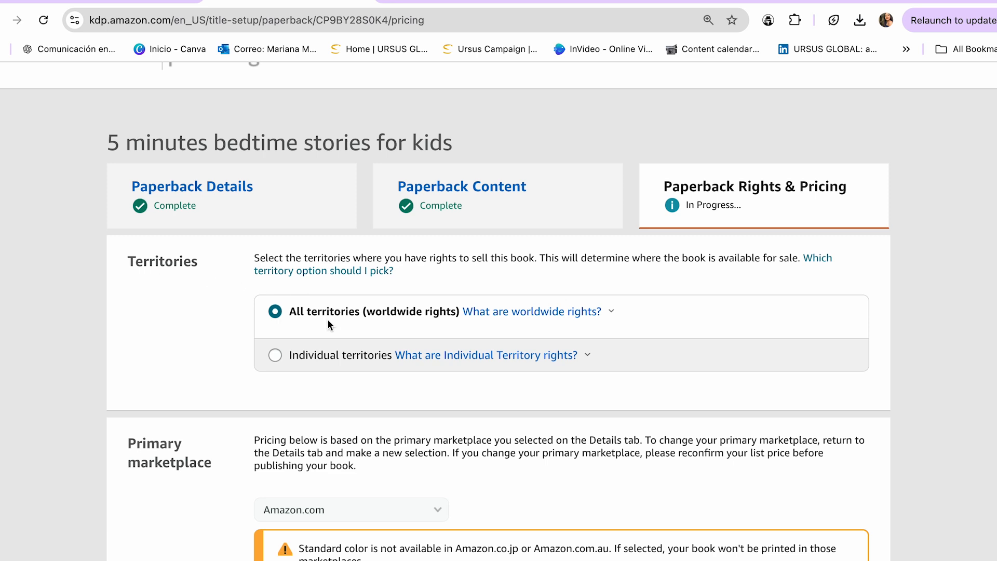
# Set the paperback's Amazon.com list price to 8 USD and apply it as the basis for the other marketplaces.
pyautogui.scroll(-5, 318, 335)
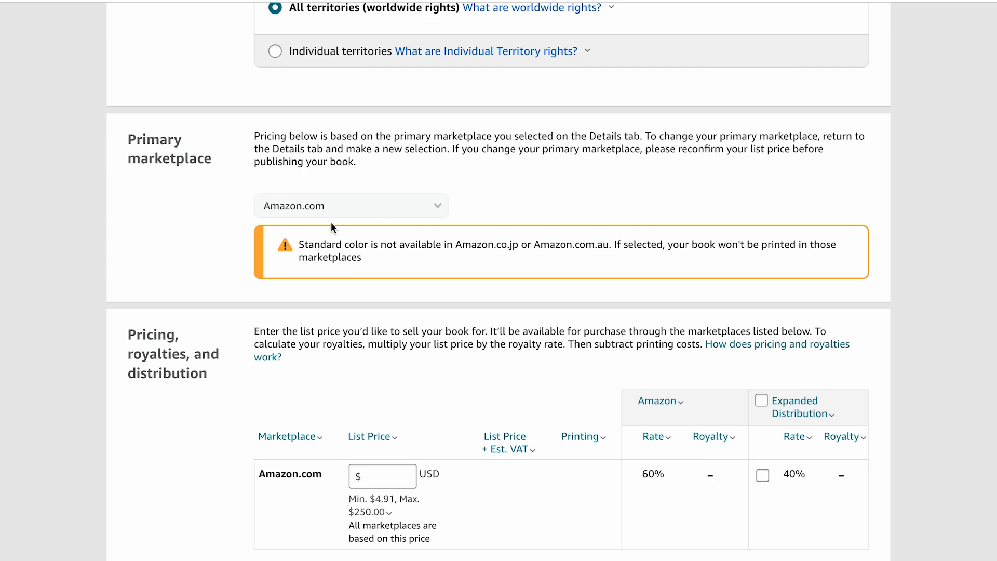
pyautogui.scroll(-5, 332, 222)
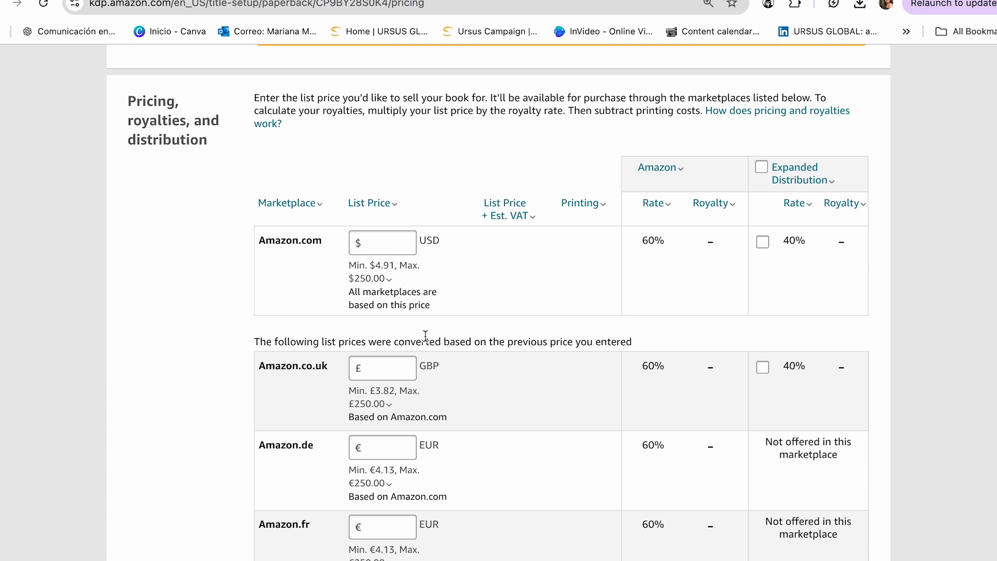
pyautogui.click(390, 244)
pyautogui.write('8')
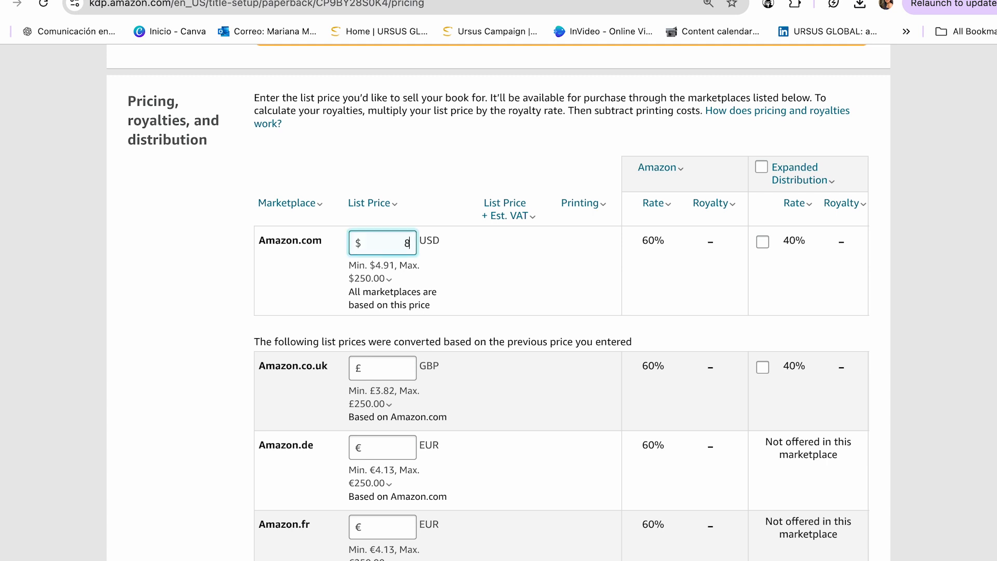
pyautogui.click(213, 254)
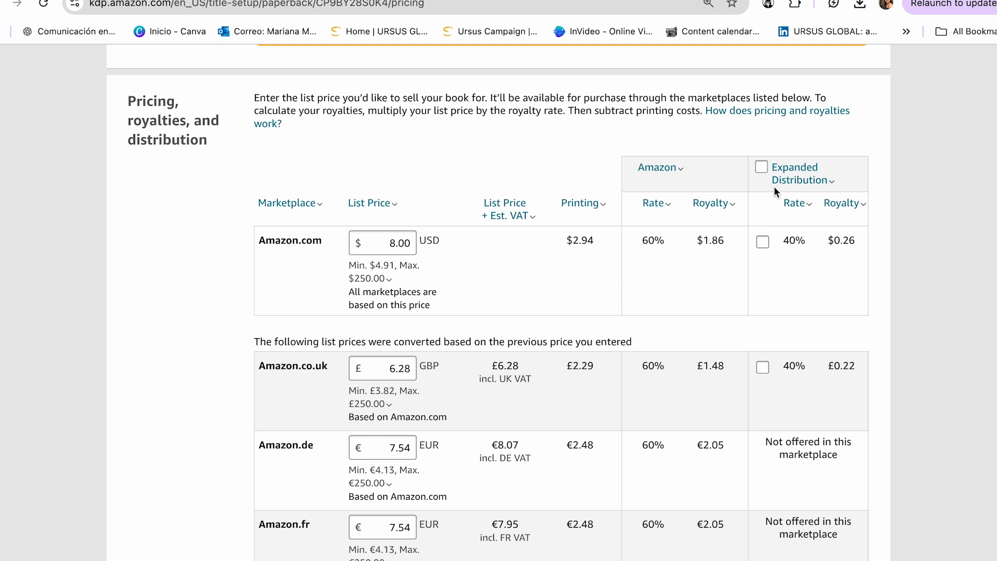
# Enroll the paperback in Expanded Distribution and review the converted marketplace prices, terms and proof request section.
pyautogui.click(761, 167)
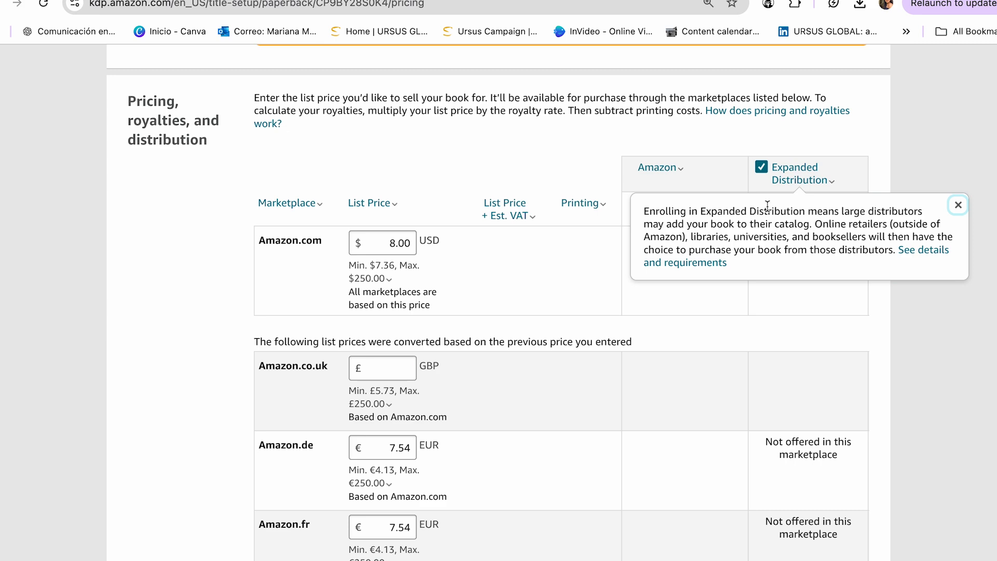
pyautogui.scroll(-15, 300, 381)
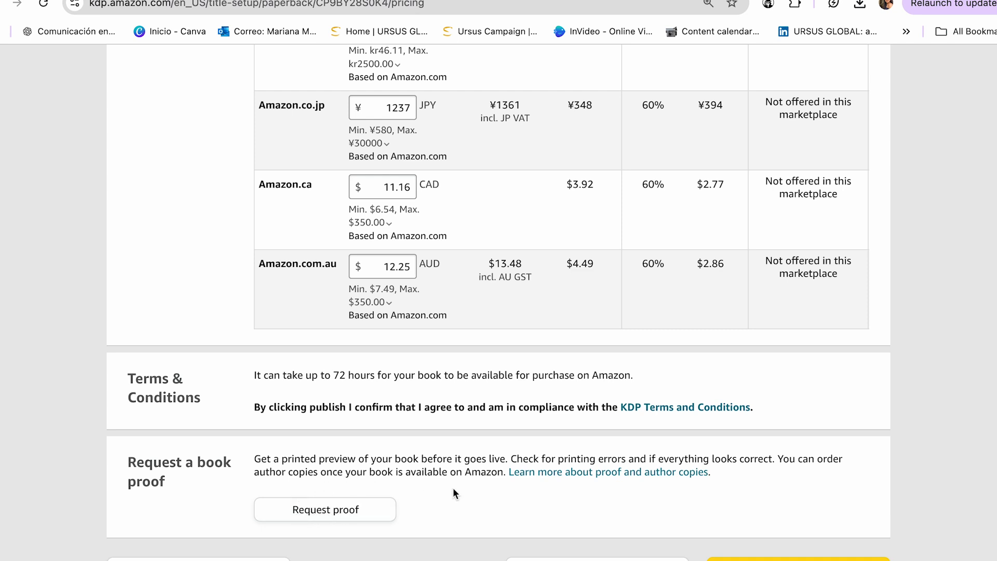
pyautogui.scroll(2, 756, 240)
pyautogui.scroll(-2, 757, 243)
pyautogui.scroll(-2, 757, 245)
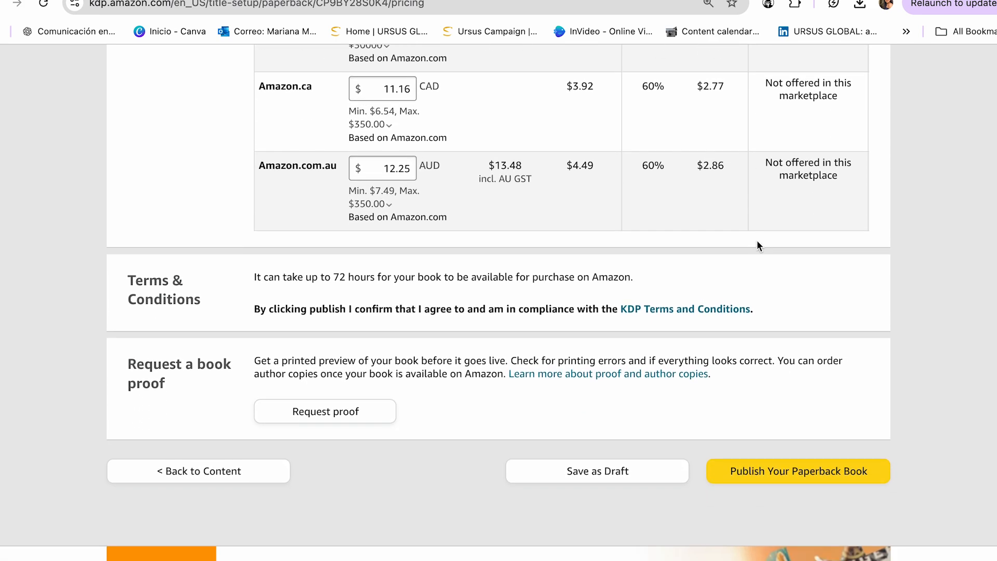
pyautogui.scroll(2, 695, 244)
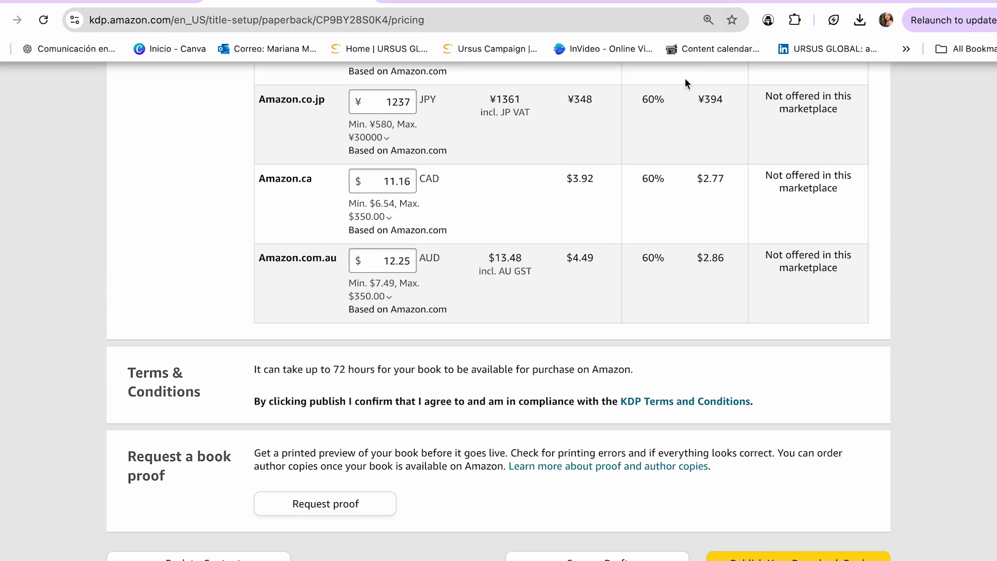